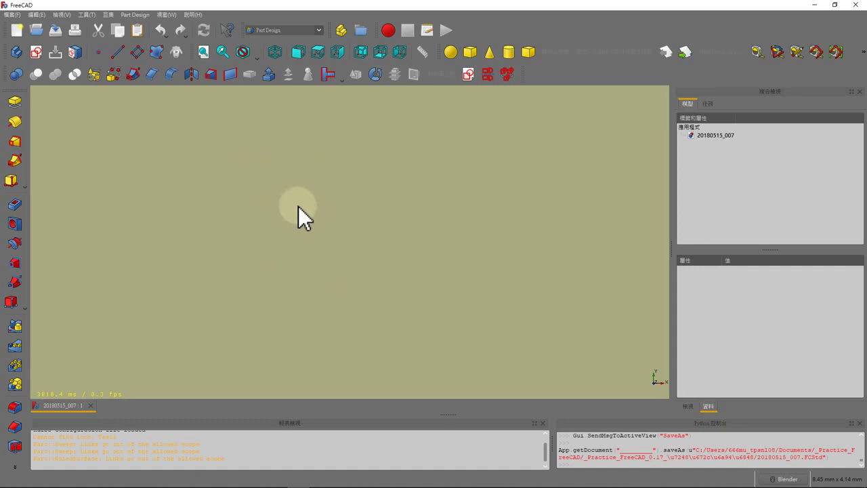
Create a new Part Design body and open a sketch attached to its XZ_Plane
{"action": "left_click", "coordinate": [36, 52]}
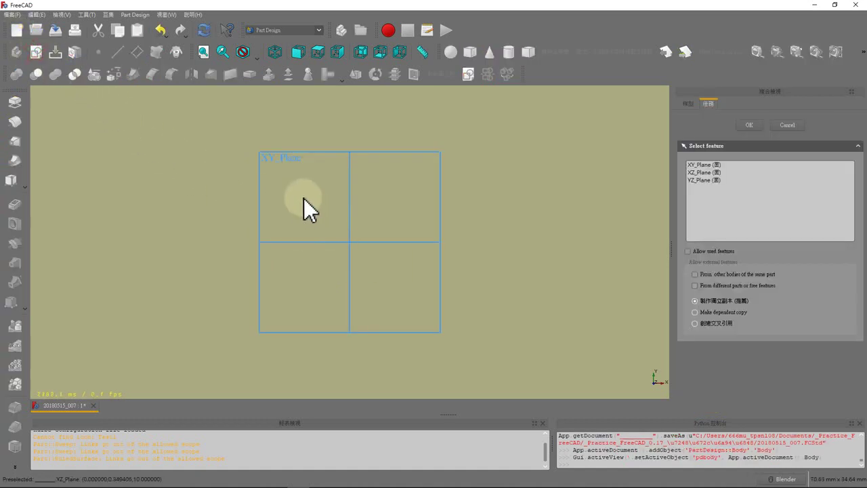
{"action": "middle_click_drag", "start_coordinate": [303, 228], "coordinate": [323, 227]}
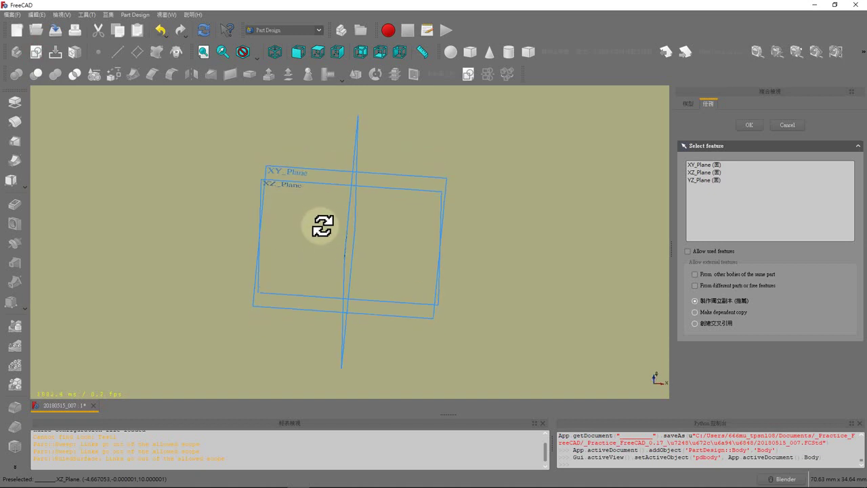
{"action": "left_click", "coordinate": [284, 187]}
{"action": "left_click", "coordinate": [753, 127]}
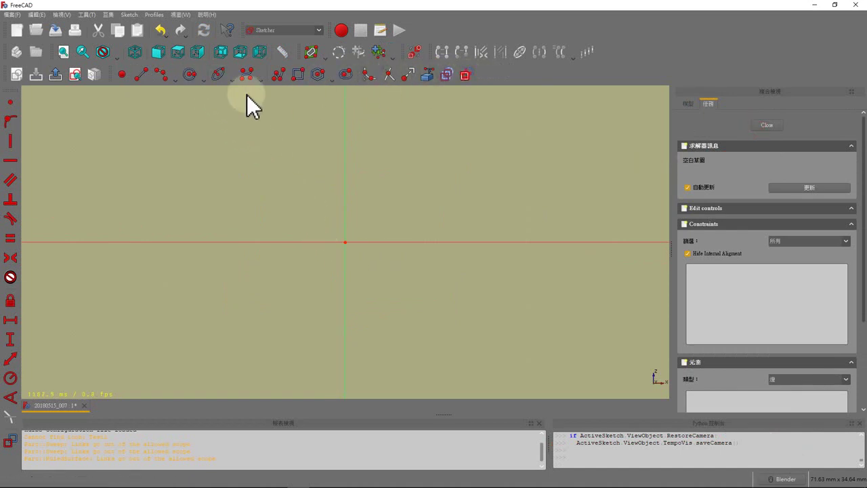
Draw an open U-shaped polyline: left wall, base along the horizontal axis, right wall
{"action": "left_click", "coordinate": [273, 77]}
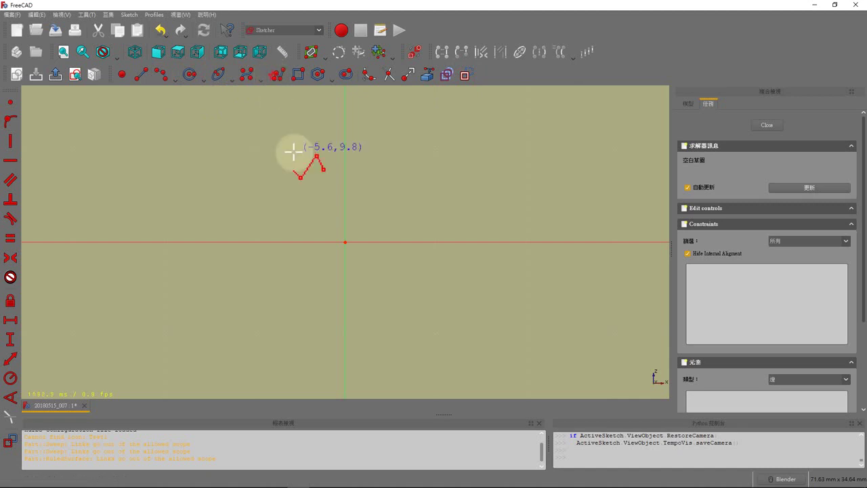
{"action": "left_click", "coordinate": [179, 136]}
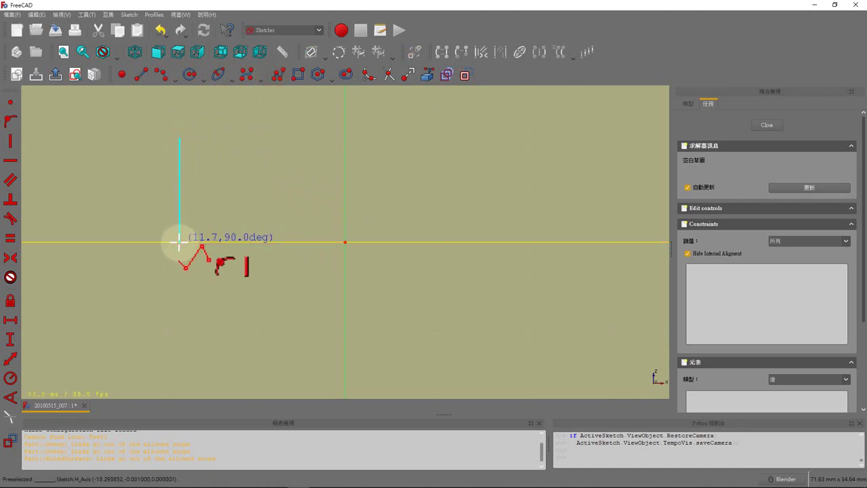
{"action": "left_click", "coordinate": [179, 240]}
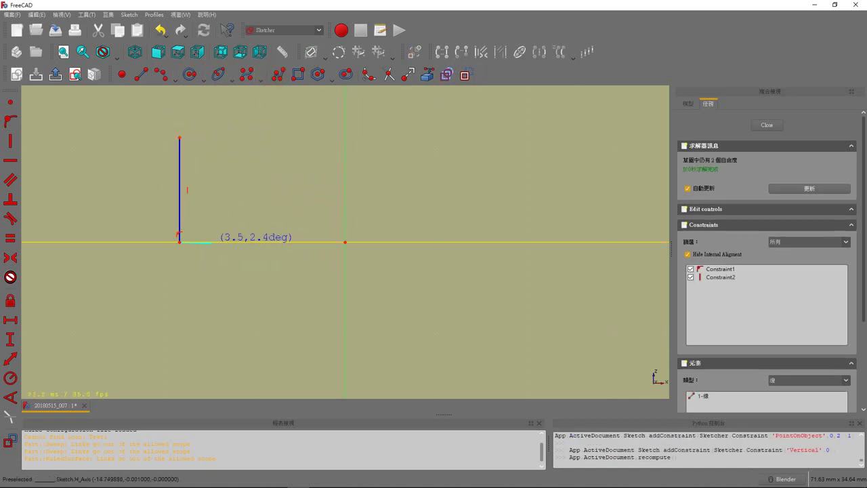
{"action": "left_click", "coordinate": [345, 241]}
{"action": "scroll", "coordinate": [494, 251], "scroll_direction": "down", "scroll_amount": 3}
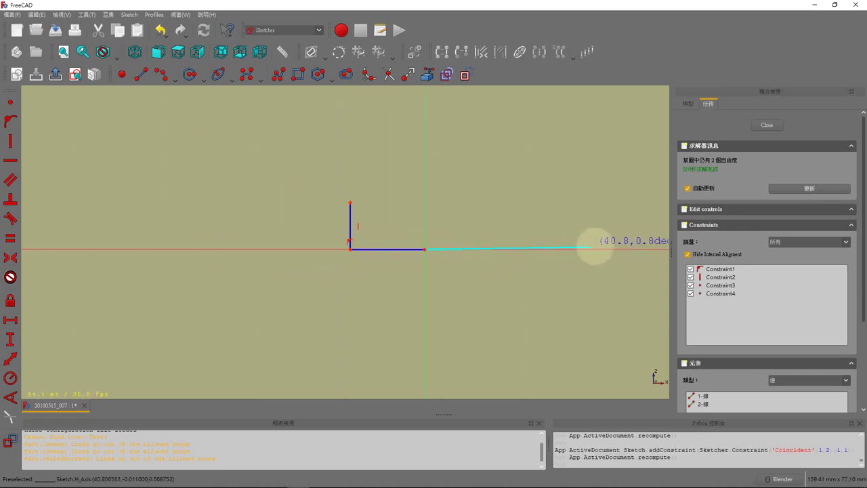
{"action": "left_click", "coordinate": [618, 249]}
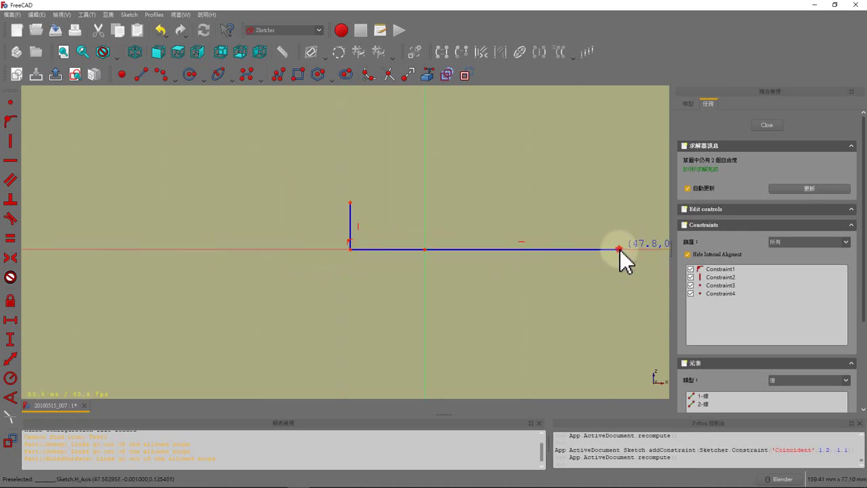
{"action": "left_click", "coordinate": [619, 197]}
{"action": "scroll", "coordinate": [439, 231], "scroll_direction": "up", "scroll_amount": 2}
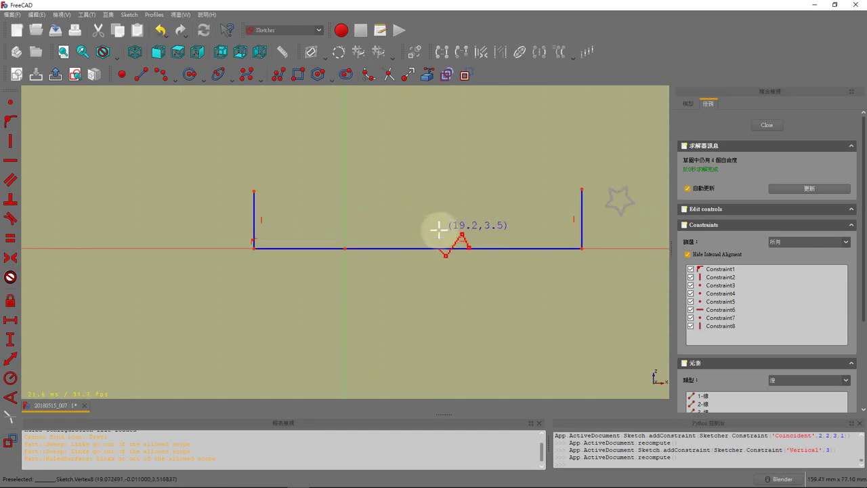
{"action": "right_click", "coordinate": [273, 254]}
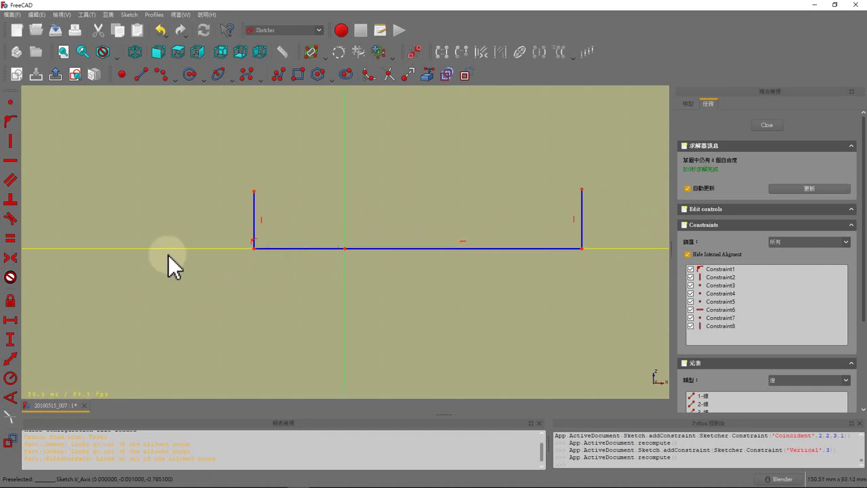
Draw a horizontal top line from the vertical axis and dimension its height above the origin
{"action": "left_click", "coordinate": [142, 76]}
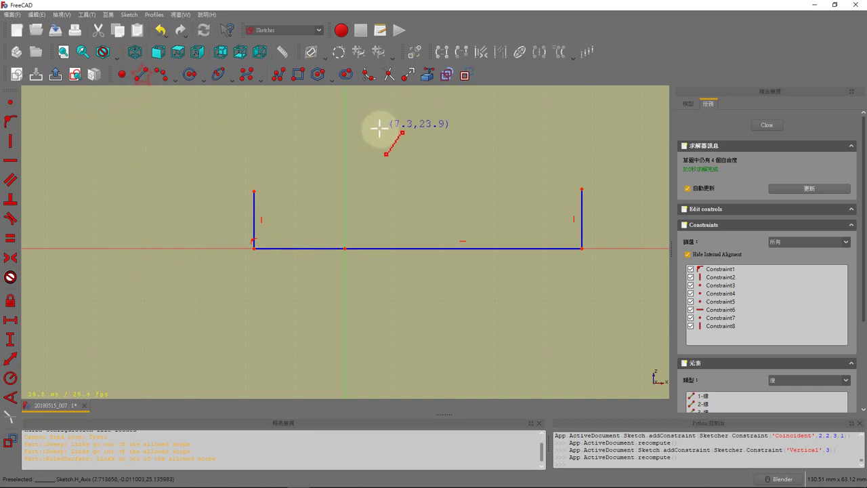
{"action": "left_click", "coordinate": [345, 117]}
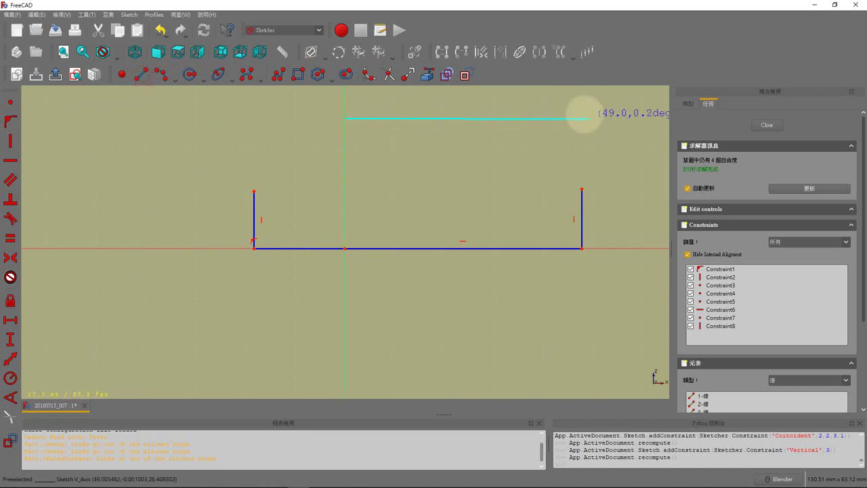
{"action": "left_click", "coordinate": [588, 118]}
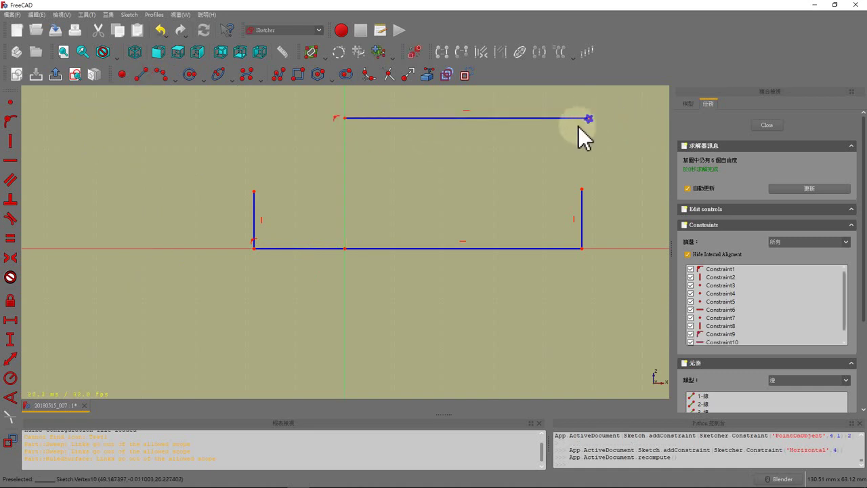
{"action": "left_click", "coordinate": [345, 117]}
{"action": "left_click", "coordinate": [346, 252]}
{"action": "left_click", "coordinate": [11, 340]}
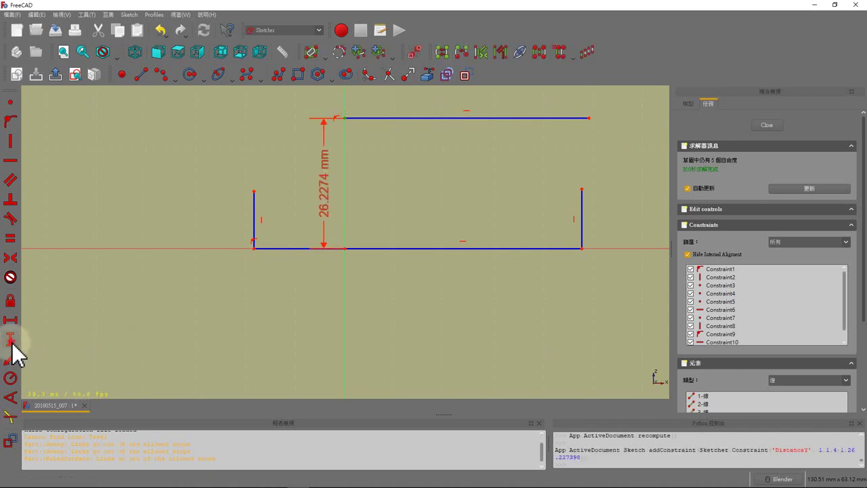
Set the top line 40 mm above the origin and the left wall height to 20 mm
{"action": "type", "text": "40"}
{"action": "key", "text": "Return"}
{"action": "left_click_drag", "start_coordinate": [325, 170], "coordinate": [107, 173]}
{"action": "left_click", "coordinate": [254, 220]}
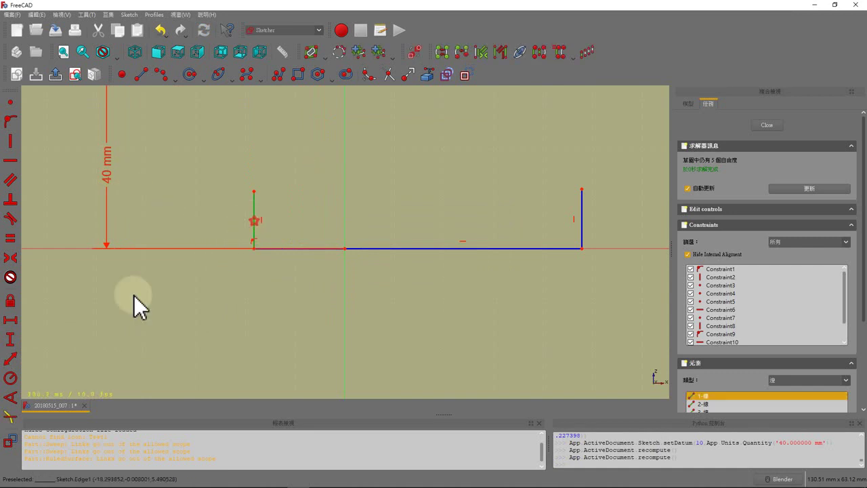
{"action": "left_click", "coordinate": [11, 340]}
{"action": "type", "text": "20"}
{"action": "key", "text": "Return"}
Dimension the base segments to 26 mm and 90 mm, moving the labels clear of the profile
{"action": "scroll", "coordinate": [210, 317], "scroll_direction": "down", "scroll_amount": 2}
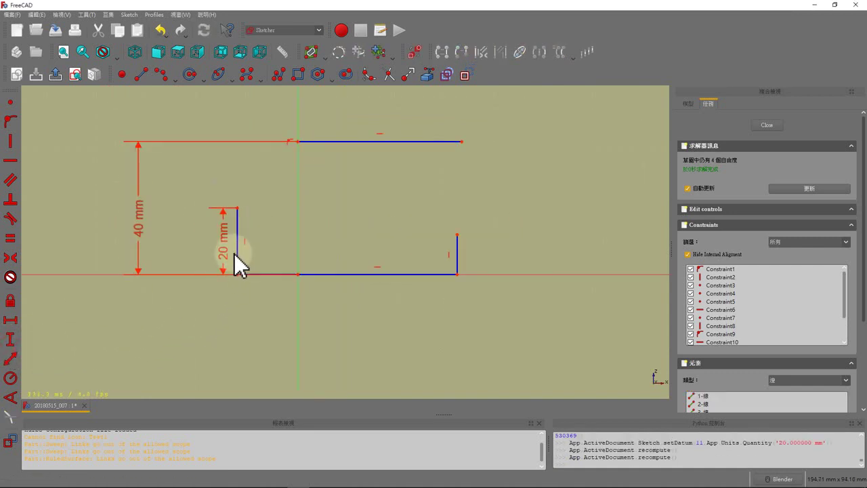
{"action": "left_click", "coordinate": [272, 274]}
{"action": "left_click", "coordinate": [10, 320]}
{"action": "type", "text": "6"}
{"action": "key", "text": "Return"}
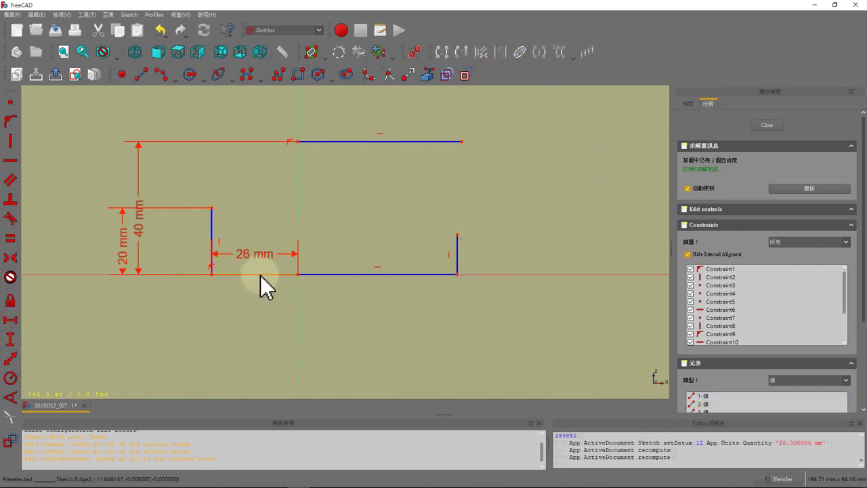
{"action": "left_click_drag", "start_coordinate": [261, 263], "coordinate": [256, 331]}
{"action": "left_click_drag", "start_coordinate": [140, 226], "coordinate": [92, 223]}
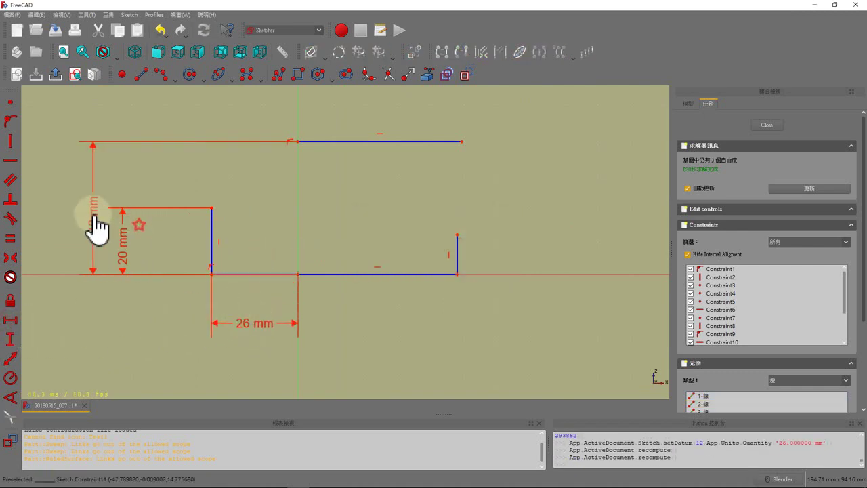
{"action": "left_click", "coordinate": [338, 275]}
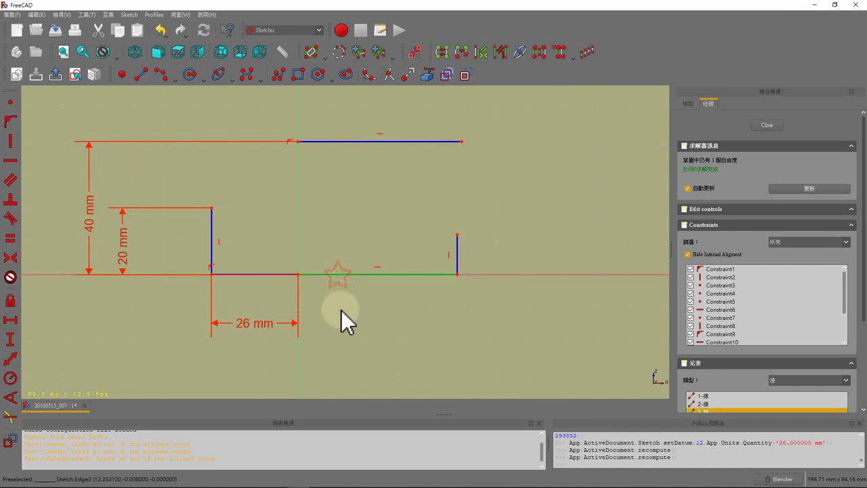
{"action": "left_click", "coordinate": [10, 319]}
{"action": "type", "text": "9"}
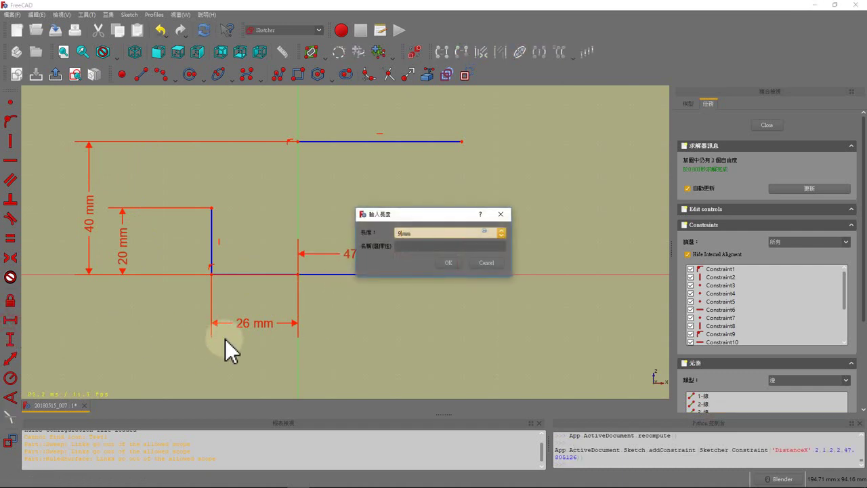
{"action": "type", "text": "0"}
{"action": "key", "text": "Return"}
{"action": "left_click_drag", "start_coordinate": [449, 254], "coordinate": [450, 325]}
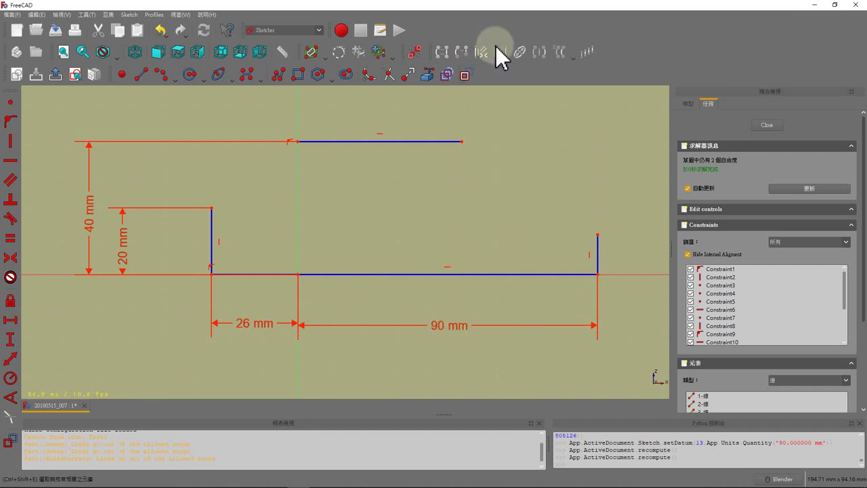
Draw an arc over the profile and give it a 210 mm radius
{"action": "left_click", "coordinate": [167, 78]}
{"action": "left_click", "coordinate": [170, 232]}
{"action": "scroll", "coordinate": [170, 232], "scroll_direction": "down", "scroll_amount": 2}
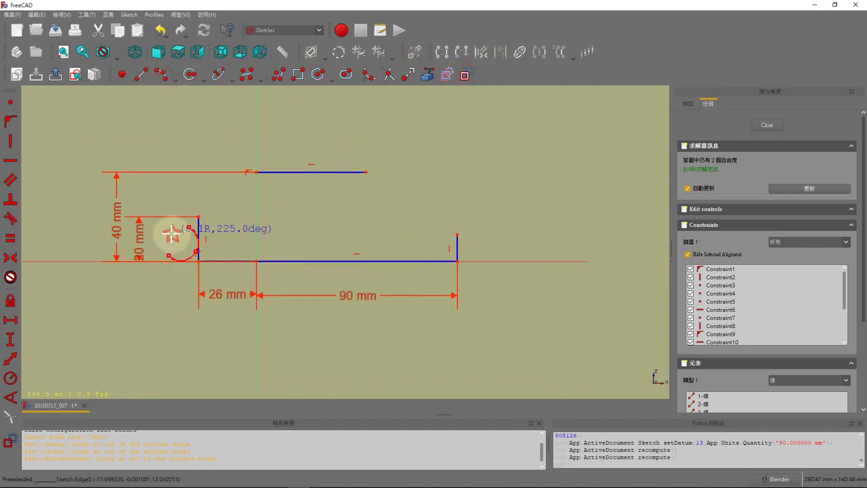
{"action": "left_click", "coordinate": [484, 233]}
{"action": "left_click", "coordinate": [397, 207]}
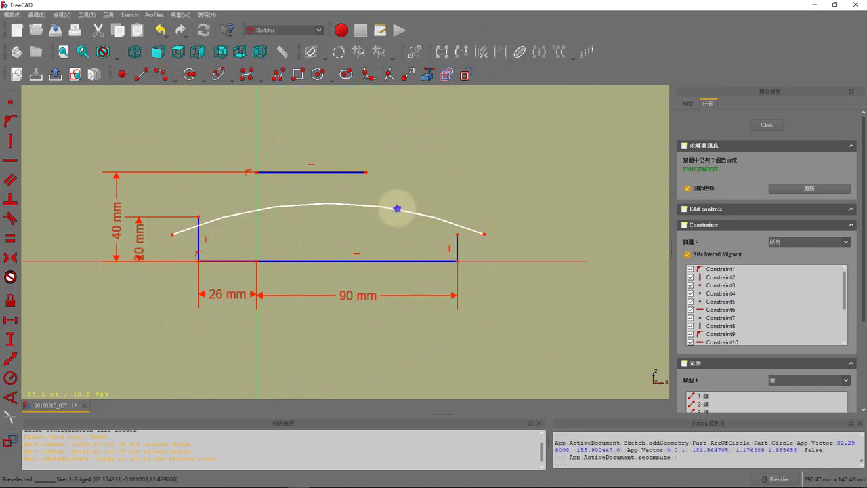
{"action": "right_click", "coordinate": [379, 206]}
{"action": "left_click", "coordinate": [358, 205]}
{"action": "left_click", "coordinate": [12, 378]}
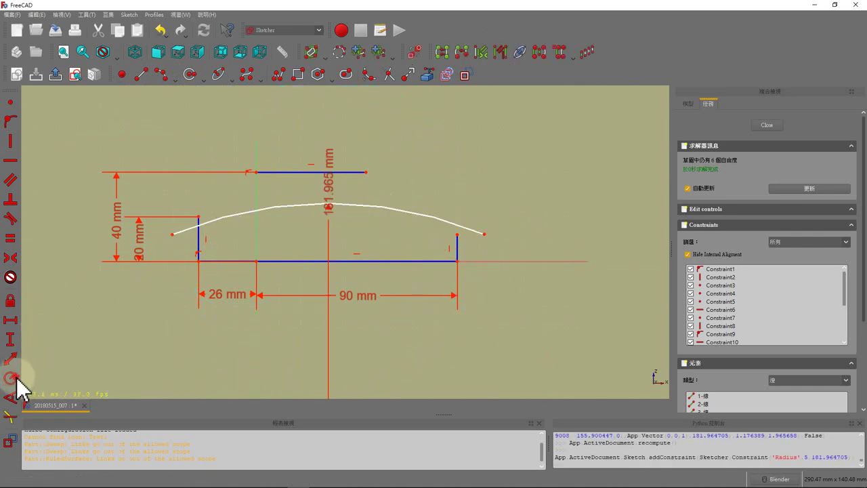
{"action": "type", "text": "210"}
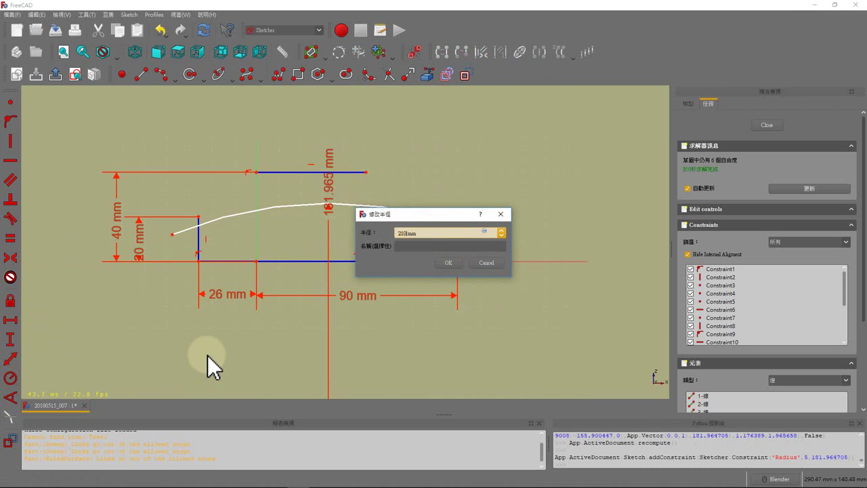
{"action": "key", "text": "Return"}
{"action": "left_click_drag", "start_coordinate": [282, 155], "coordinate": [271, 201]}
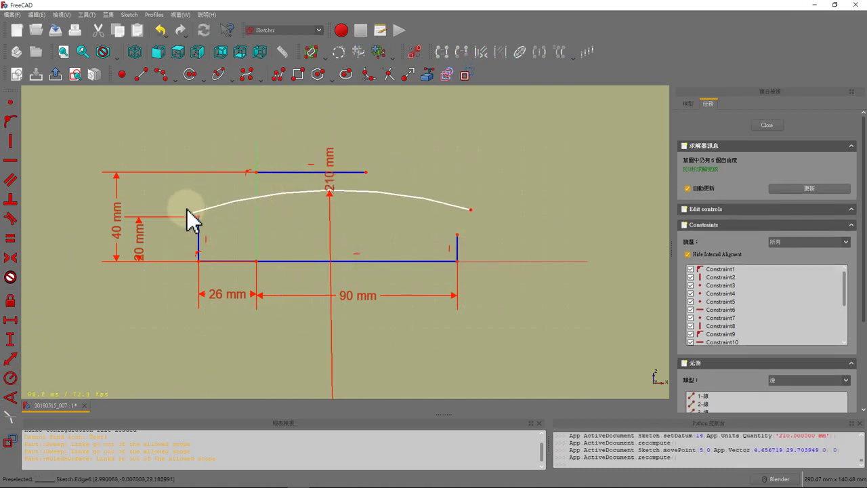
Constrain the arc through both wall tops and tangent to the top horizontal line
{"action": "mouse_move", "coordinate": [171, 229]}
{"action": "left_mouse_down"}
{"action": "mouse_move", "coordinate": [179, 217]}
{"action": "mouse_move", "coordinate": [199, 217]}
{"action": "left_mouse_up"}
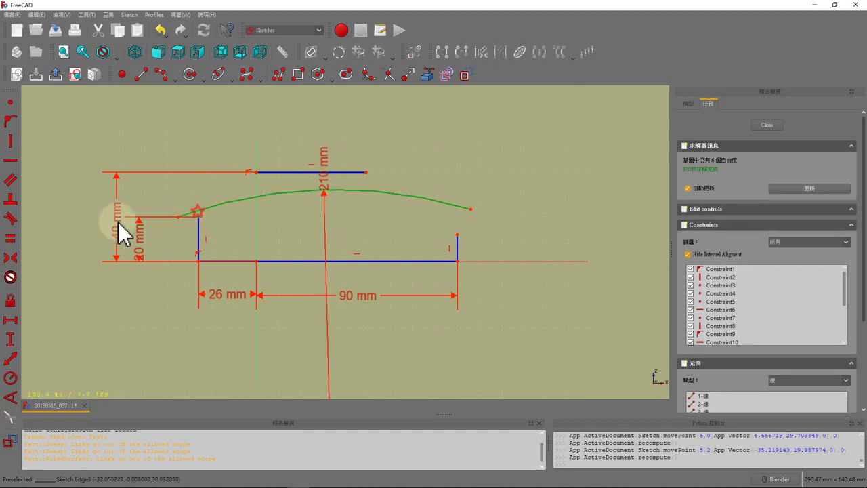
{"action": "left_click", "coordinate": [11, 123]}
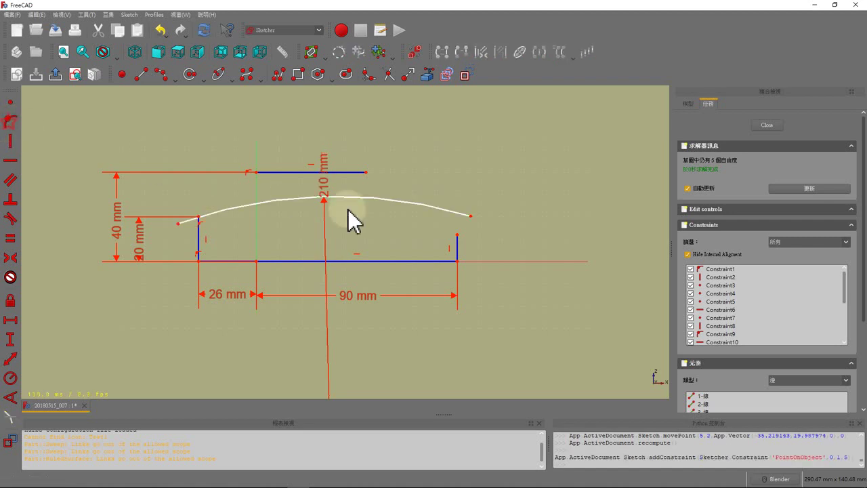
{"action": "left_click", "coordinate": [457, 235]}
{"action": "left_click", "coordinate": [456, 213]}
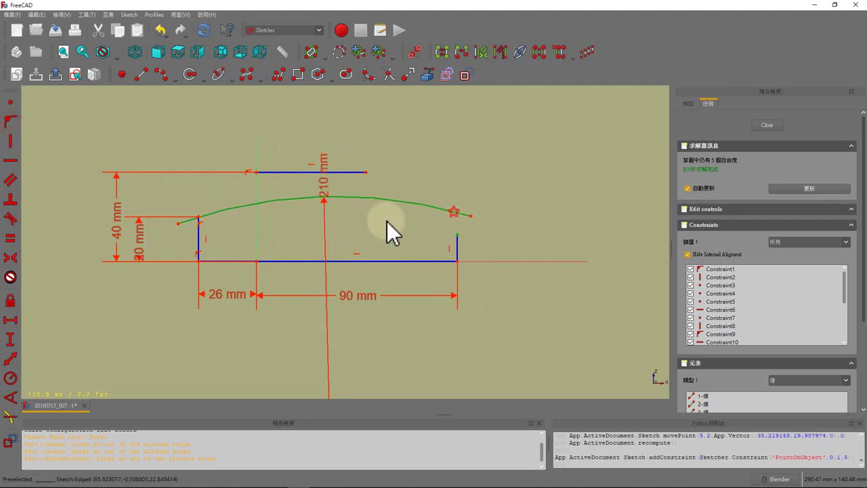
{"action": "left_click", "coordinate": [10, 124]}
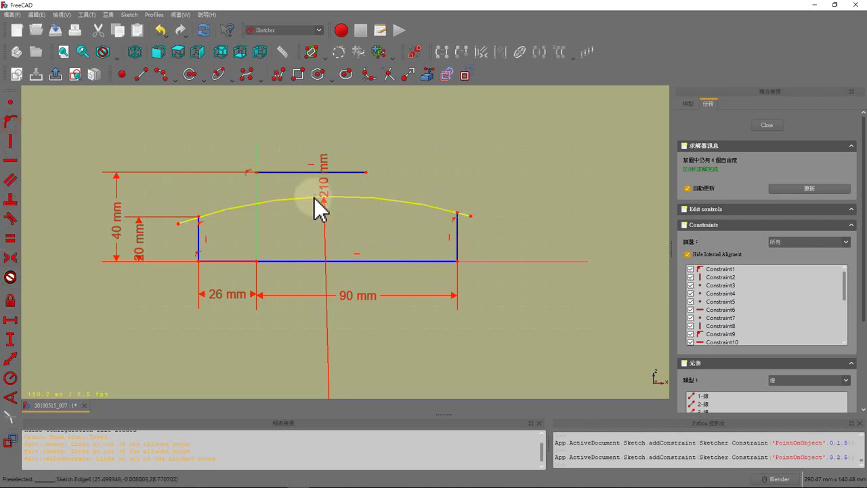
{"action": "left_click", "coordinate": [311, 172]}
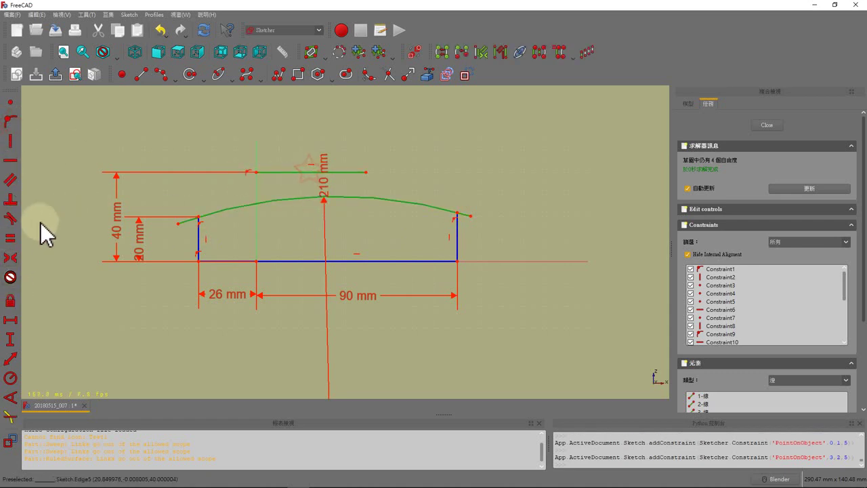
{"action": "left_click", "coordinate": [10, 219]}
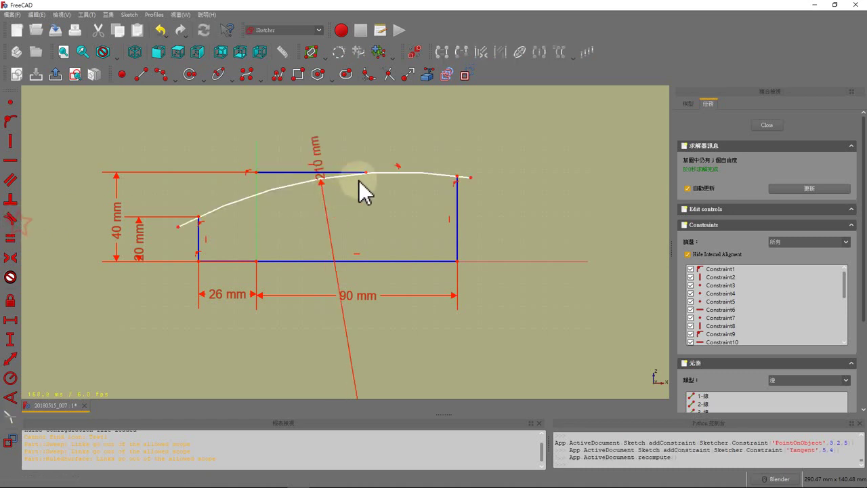
{"action": "mouse_move", "coordinate": [368, 169]}
{"action": "left_mouse_down"}
{"action": "mouse_move", "coordinate": [473, 175]}
{"action": "mouse_move", "coordinate": [462, 173]}
{"action": "mouse_move", "coordinate": [464, 181]}
{"action": "left_mouse_up"}
Add a short vertical line at the top-right corner, replacing a conflicting constraint
{"action": "scroll", "coordinate": [463, 181], "scroll_direction": "up", "scroll_amount": 5}
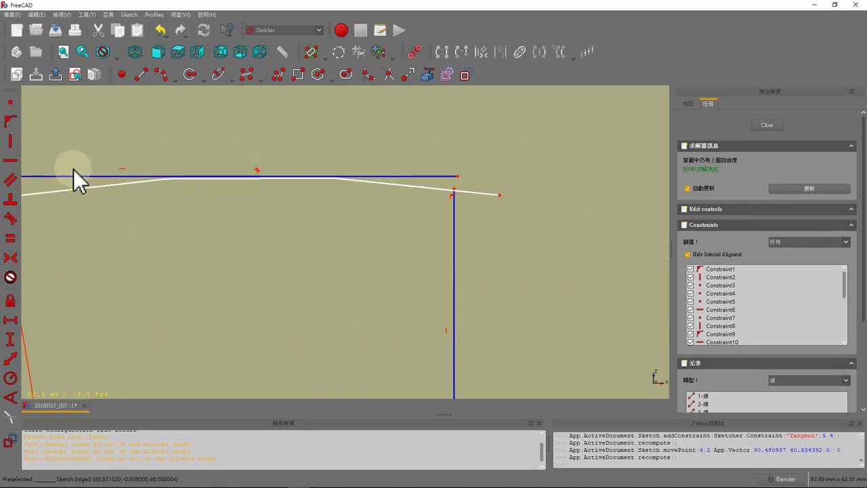
{"action": "left_click", "coordinate": [141, 75]}
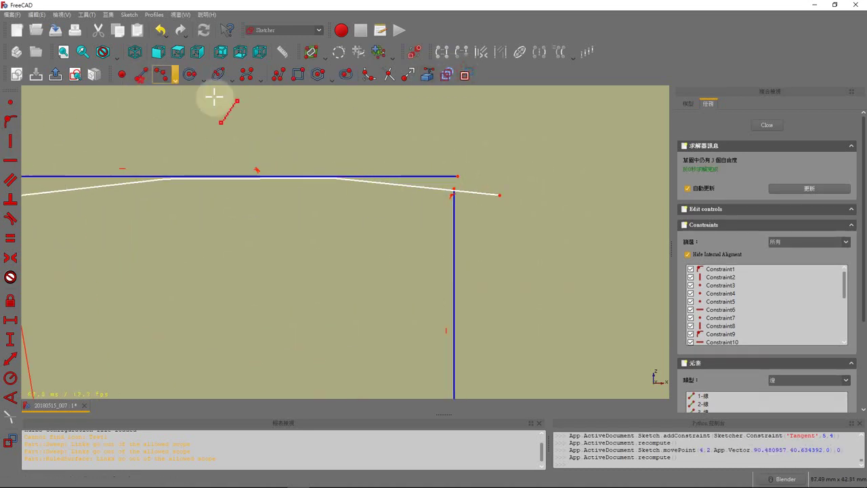
{"action": "left_click", "coordinate": [452, 183]}
{"action": "left_click", "coordinate": [460, 183]}
{"action": "right_click", "coordinate": [461, 186]}
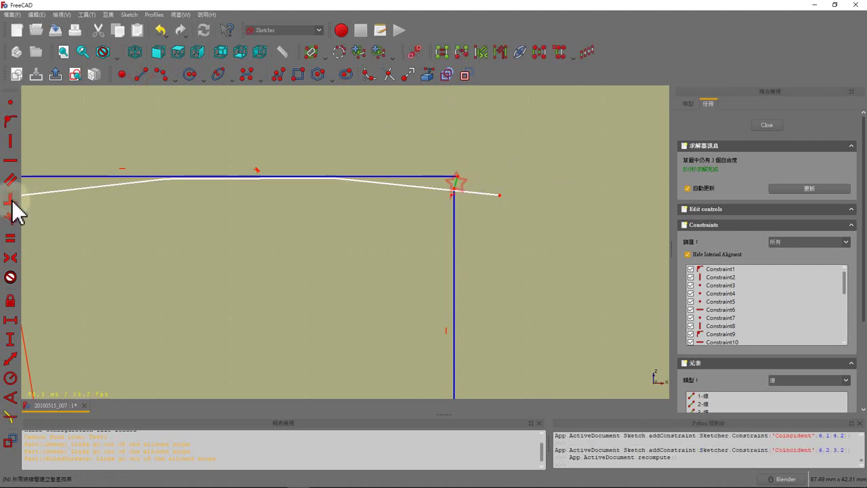
{"action": "left_click", "coordinate": [11, 152]}
{"action": "left_click", "coordinate": [525, 181]}
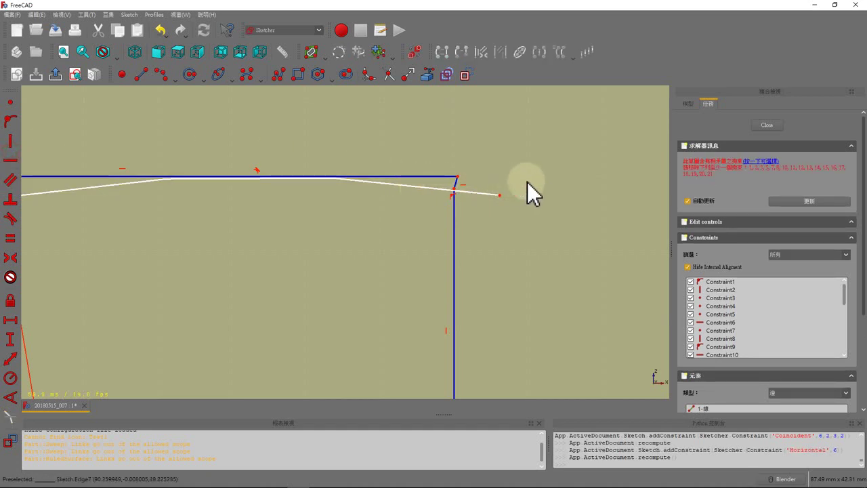
{"action": "left_click", "coordinate": [467, 189]}
{"action": "key", "text": "Delete"}
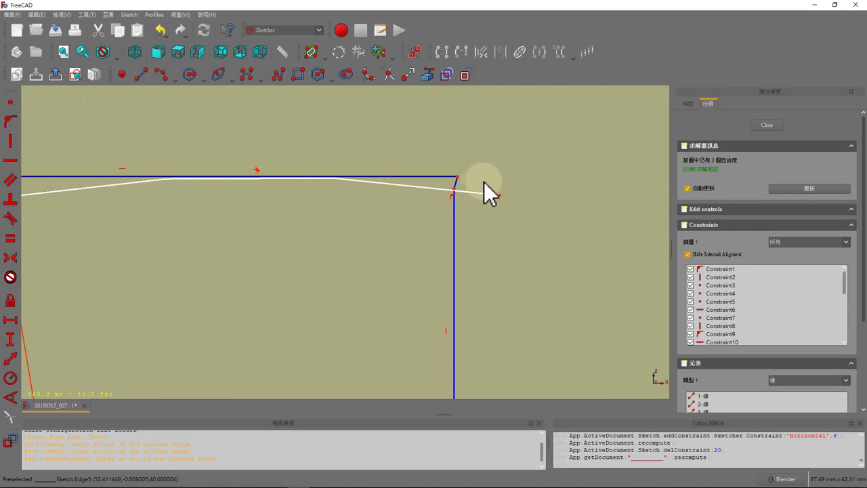
{"action": "left_click", "coordinate": [459, 184]}
{"action": "left_click", "coordinate": [10, 141]}
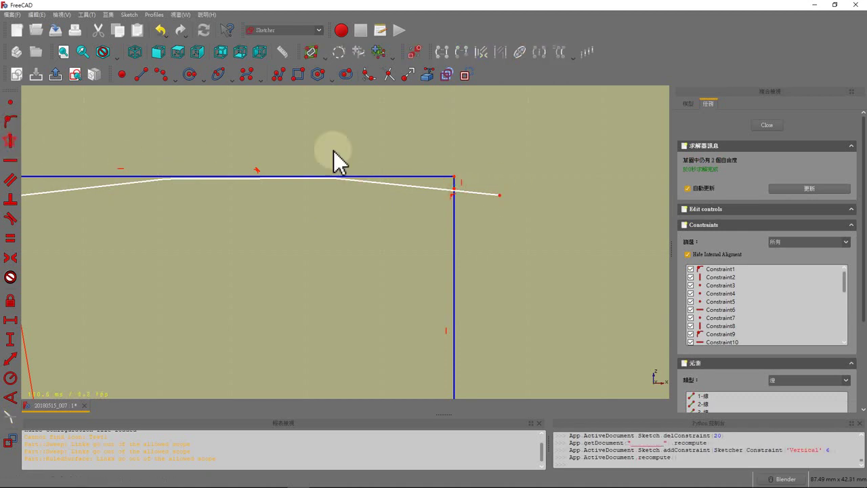
Fix the arc's right end 10 mm horizontally beyond the top-right corner
{"action": "left_click", "coordinate": [499, 196]}
{"action": "left_click", "coordinate": [454, 176]}
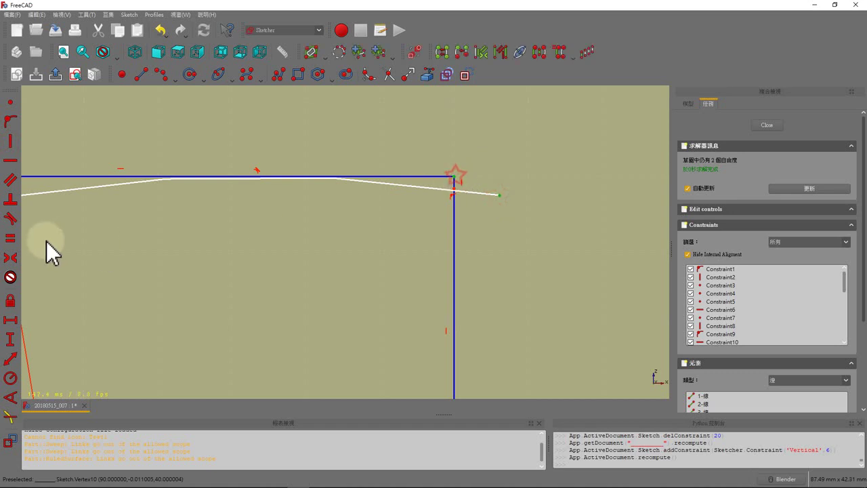
{"action": "left_click", "coordinate": [10, 320]}
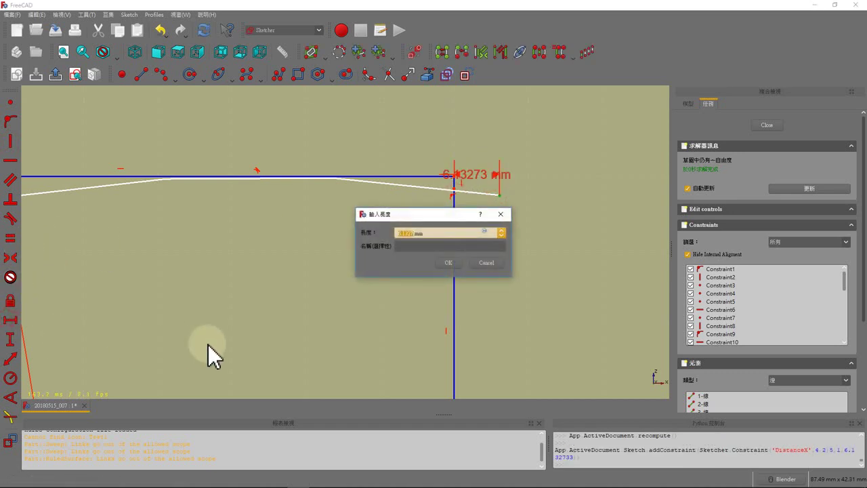
{"action": "type", "text": "10"}
{"action": "key", "text": "Return"}
{"action": "scroll", "coordinate": [427, 296], "scroll_direction": "down", "scroll_amount": 5}
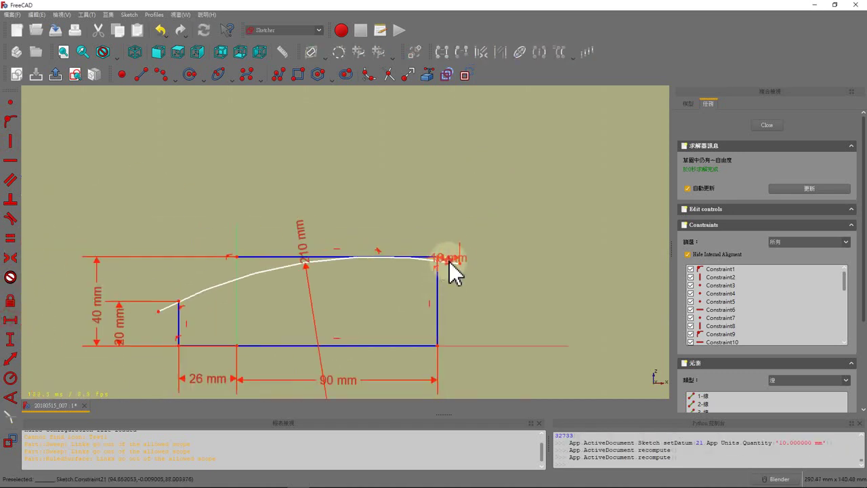
{"action": "left_click", "coordinate": [465, 267]}
Place the arc's left end 10 mm left of the left wall top, then close the sketch
{"action": "left_click_drag", "start_coordinate": [465, 265], "coordinate": [484, 256]}
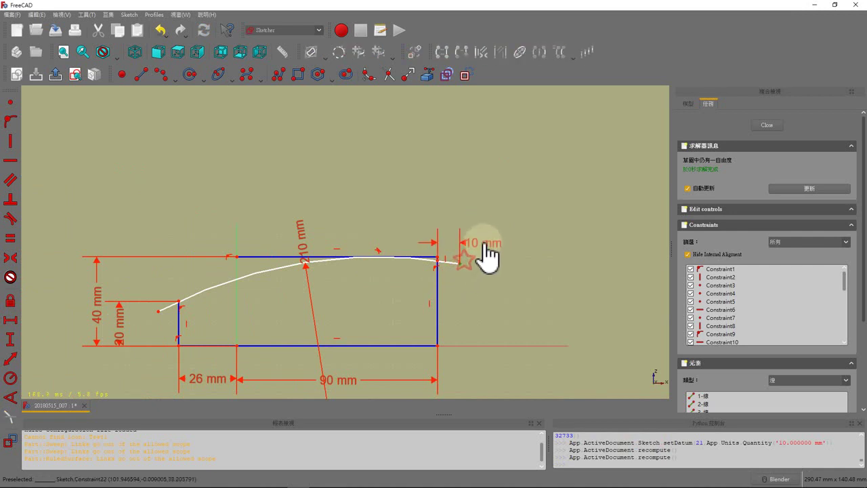
{"action": "left_click", "coordinate": [158, 312]}
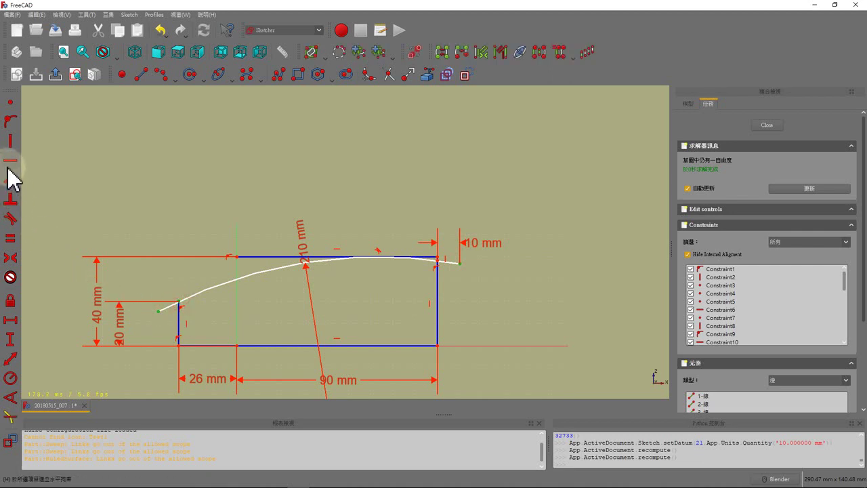
{"action": "left_click", "coordinate": [11, 319]}
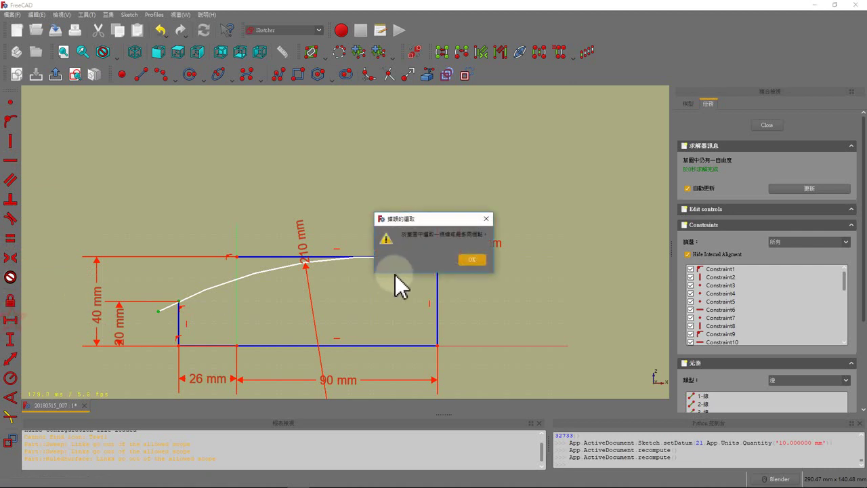
{"action": "left_click", "coordinate": [467, 261]}
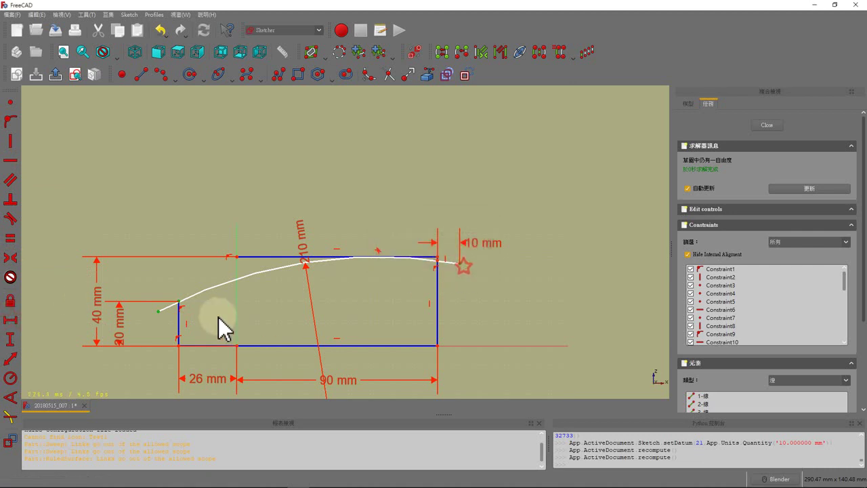
{"action": "left_click", "coordinate": [160, 312]}
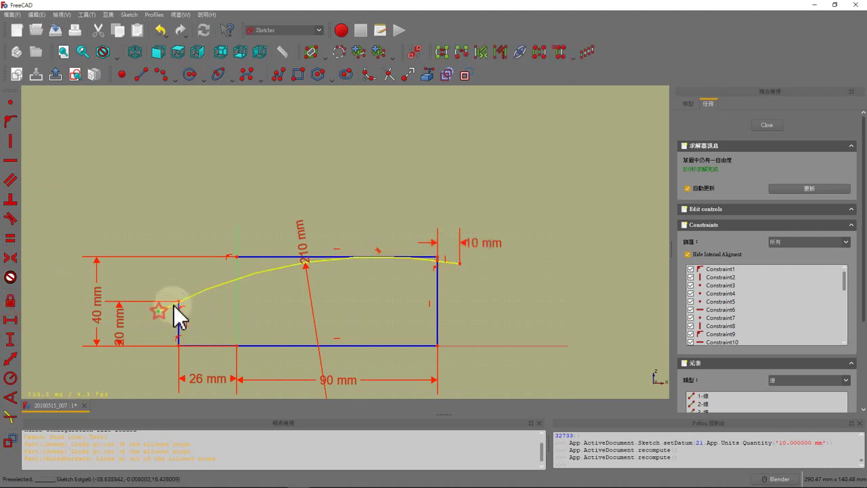
{"action": "left_click", "coordinate": [10, 318]}
{"action": "type", "text": "10"}
{"action": "key", "text": "Return"}
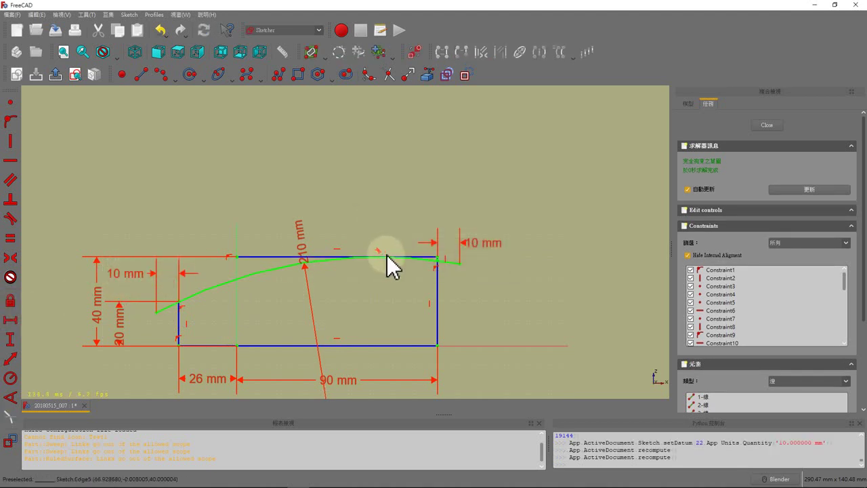
{"action": "left_click", "coordinate": [766, 127]}
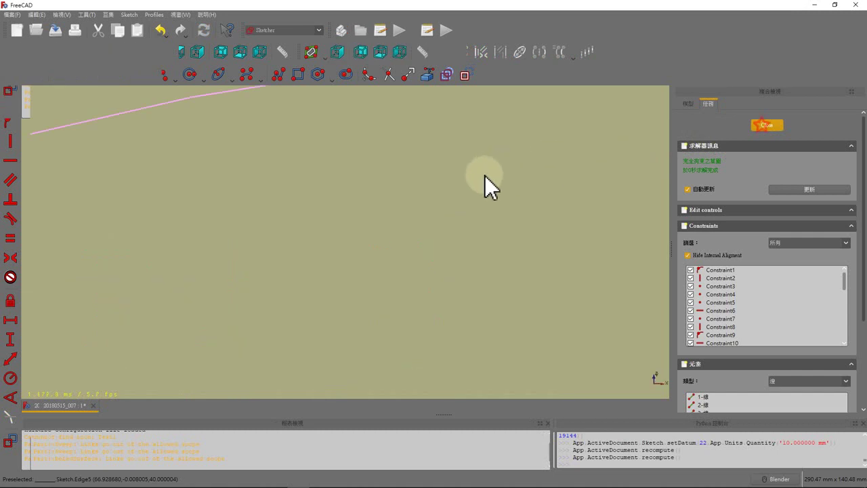
Copy the Sketch from the Body without its dependencies
{"action": "scroll", "coordinate": [448, 187], "scroll_direction": "down", "scroll_amount": 2}
{"action": "scroll", "coordinate": [513, 178], "scroll_direction": "up", "scroll_amount": 2}
{"action": "scroll", "coordinate": [426, 197], "scroll_direction": "down", "scroll_amount": 2}
{"action": "left_click", "coordinate": [690, 144]}
{"action": "left_click", "coordinate": [505, 168]}
{"action": "left_click", "coordinate": [471, 188]}
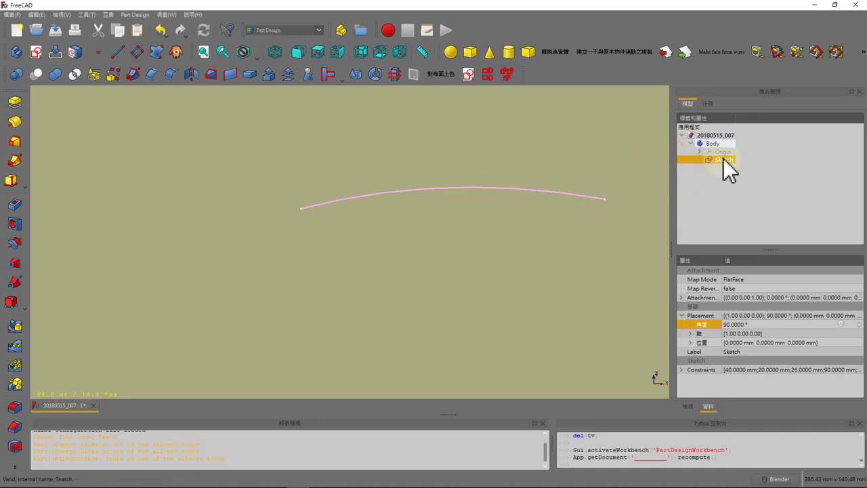
{"action": "left_click", "coordinate": [36, 14]}
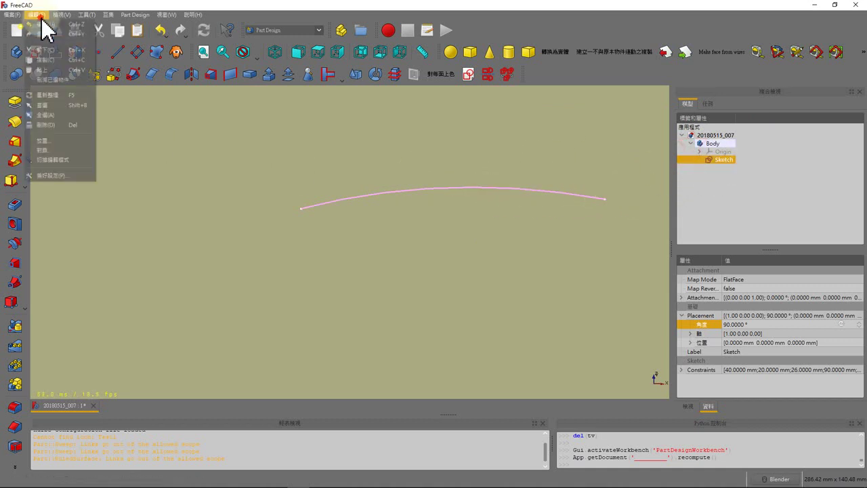
{"action": "left_click", "coordinate": [49, 59]}
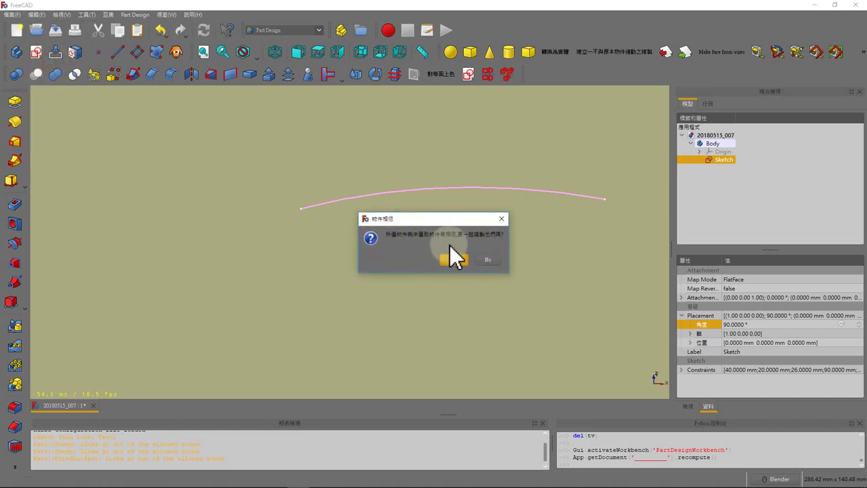
{"action": "left_click", "coordinate": [487, 259]}
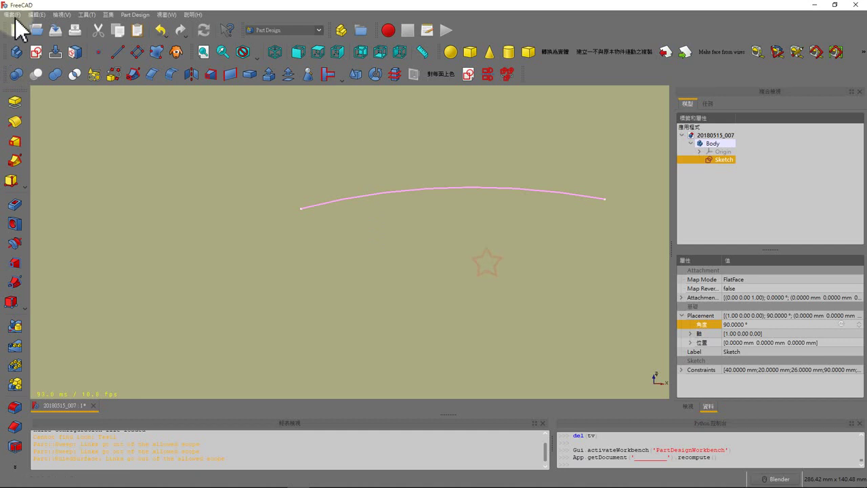
Paste it as Sketch001, move it into the Body, and open it for editing
{"action": "left_click", "coordinate": [38, 14]}
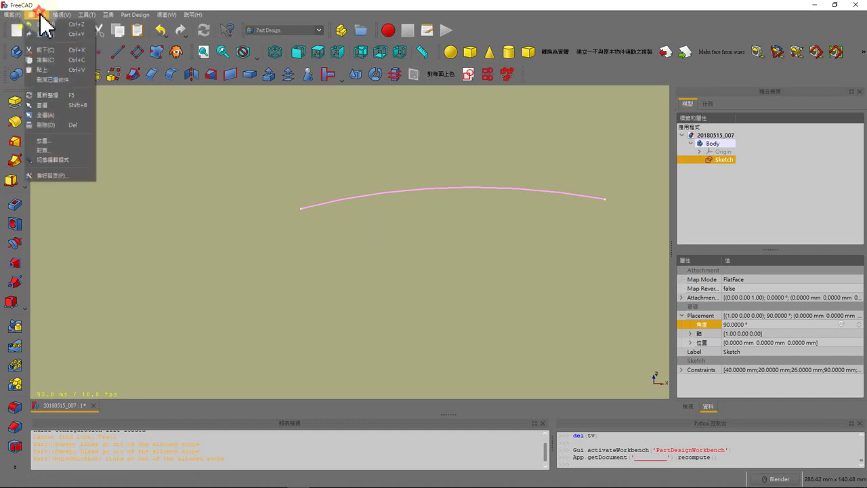
{"action": "left_click", "coordinate": [59, 71]}
{"action": "mouse_move", "coordinate": [713, 169]}
{"action": "left_mouse_down"}
{"action": "mouse_move", "coordinate": [717, 140]}
{"action": "mouse_move", "coordinate": [725, 160]}
{"action": "left_mouse_up"}
{"action": "double_click", "coordinate": [731, 166]}
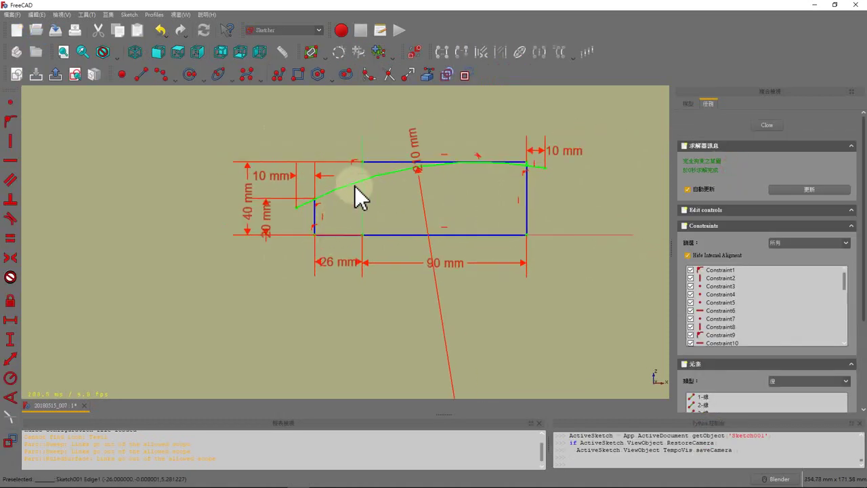
Convert Sketch001's curve to construction geometry
{"action": "scroll", "coordinate": [357, 198], "scroll_direction": "down", "scroll_amount": 3}
{"action": "scroll", "coordinate": [357, 200], "scroll_direction": "up", "scroll_amount": 5}
{"action": "scroll", "coordinate": [355, 195], "scroll_direction": "down", "scroll_amount": 2}
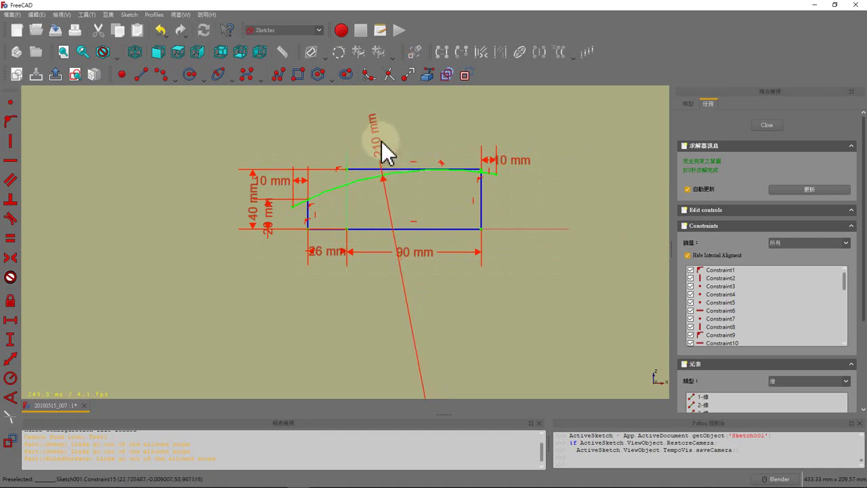
{"action": "scroll", "coordinate": [381, 142], "scroll_direction": "down", "scroll_amount": 2}
{"action": "scroll", "coordinate": [390, 160], "scroll_direction": "up", "scroll_amount": 3}
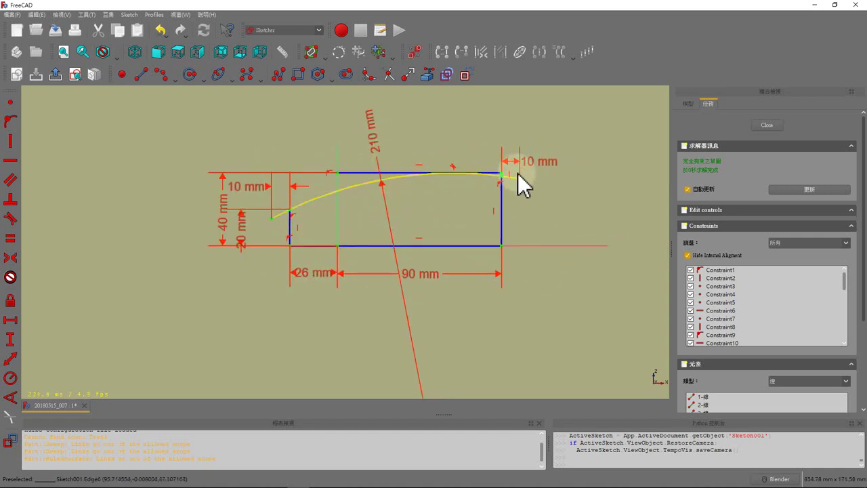
{"action": "left_click", "coordinate": [362, 186]}
{"action": "left_click", "coordinate": [448, 78]}
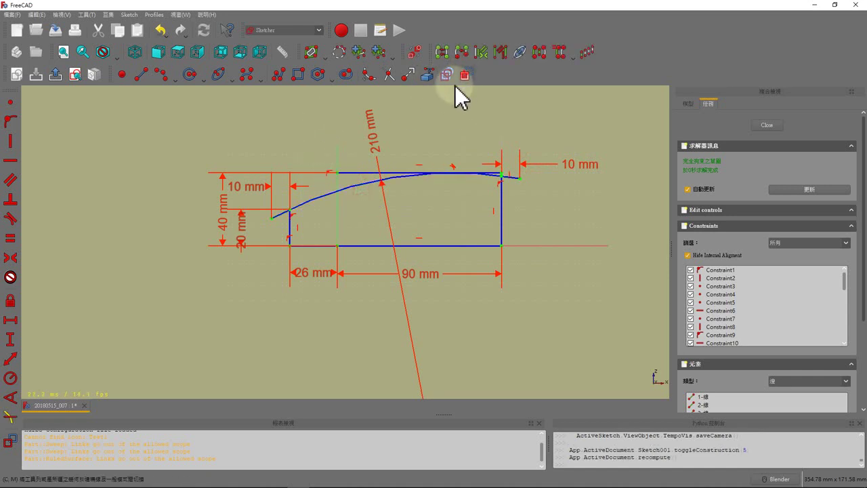
{"action": "scroll", "coordinate": [372, 163], "scroll_direction": "up", "scroll_amount": 1}
Draw an arc from the rectangle's right edge to its left edge
{"action": "left_click", "coordinate": [194, 76]}
{"action": "scroll", "coordinate": [267, 224], "scroll_direction": "up", "scroll_amount": 2}
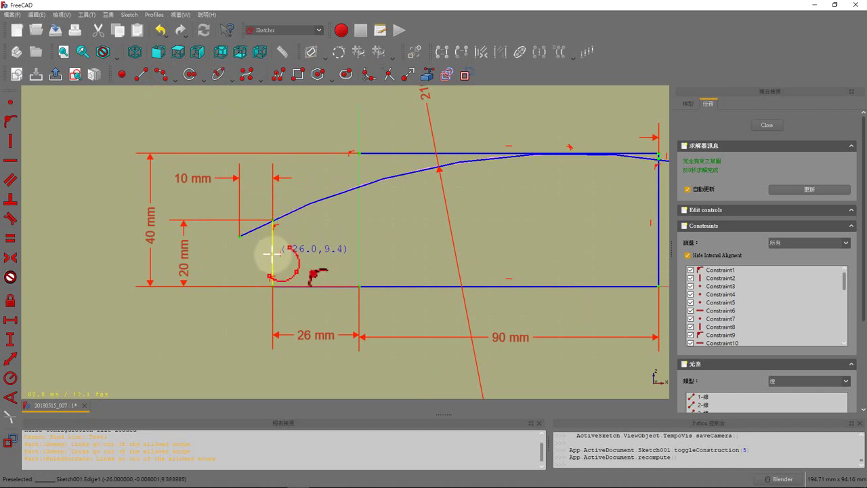
{"action": "scroll", "coordinate": [271, 255], "scroll_direction": "down", "scroll_amount": 4}
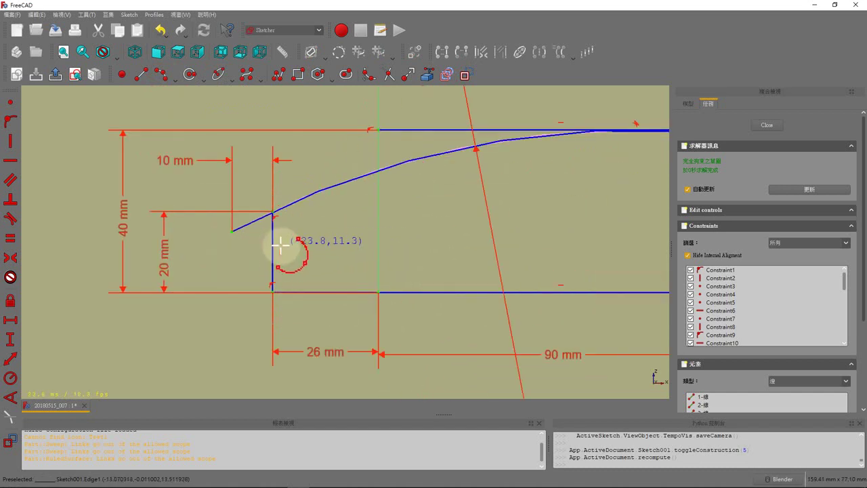
{"action": "scroll", "coordinate": [271, 245], "scroll_direction": "down", "scroll_amount": 5}
{"action": "left_click", "coordinate": [341, 242]}
{"action": "scroll", "coordinate": [437, 232], "scroll_direction": "up", "scroll_amount": 5}
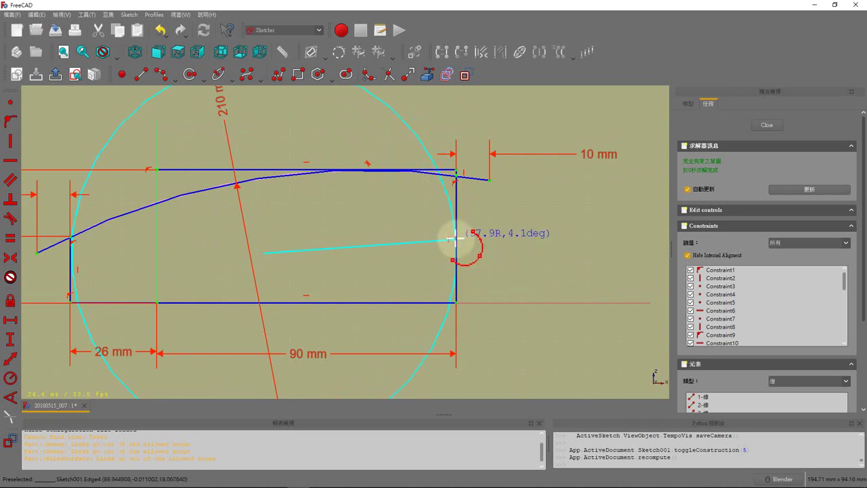
{"action": "left_click", "coordinate": [453, 238]}
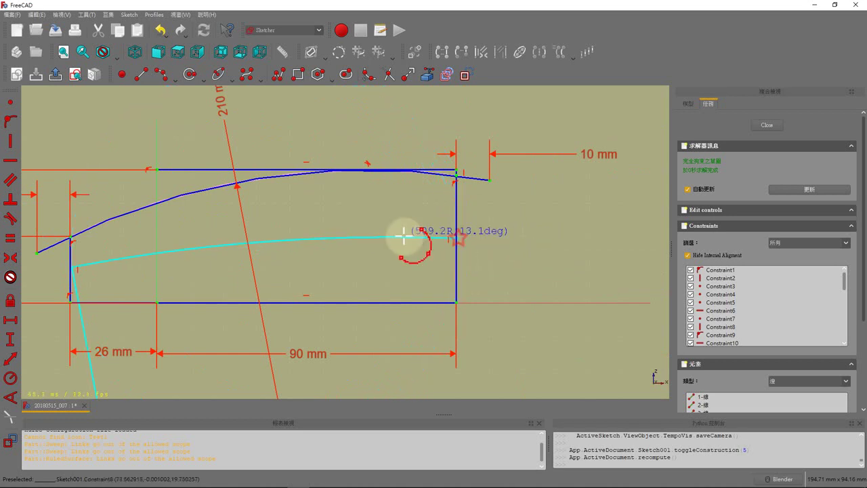
{"action": "left_click", "coordinate": [370, 224]}
{"action": "scroll", "coordinate": [314, 217], "scroll_direction": "down", "scroll_amount": 1}
{"action": "scroll", "coordinate": [285, 237], "scroll_direction": "up", "scroll_amount": 1}
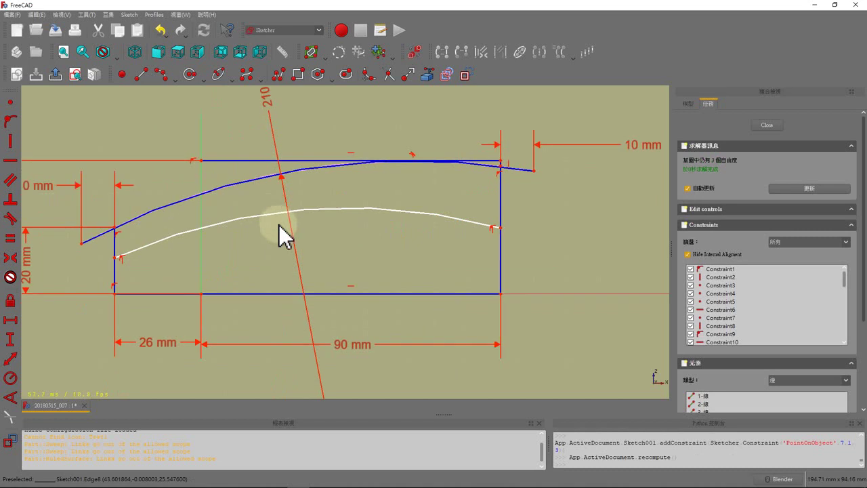
Give the new arc a 200 mm radius
{"action": "left_click", "coordinate": [252, 216]}
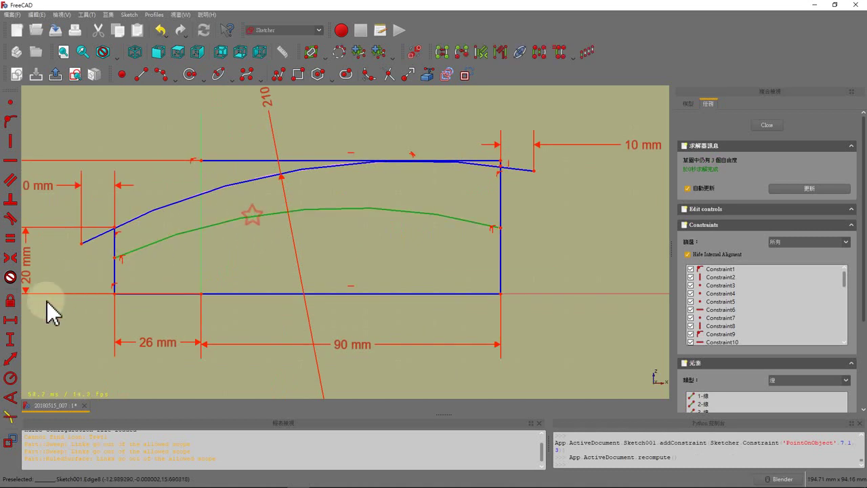
{"action": "left_click", "coordinate": [10, 377]}
{"action": "type", "text": "200"}
{"action": "key", "text": "Return"}
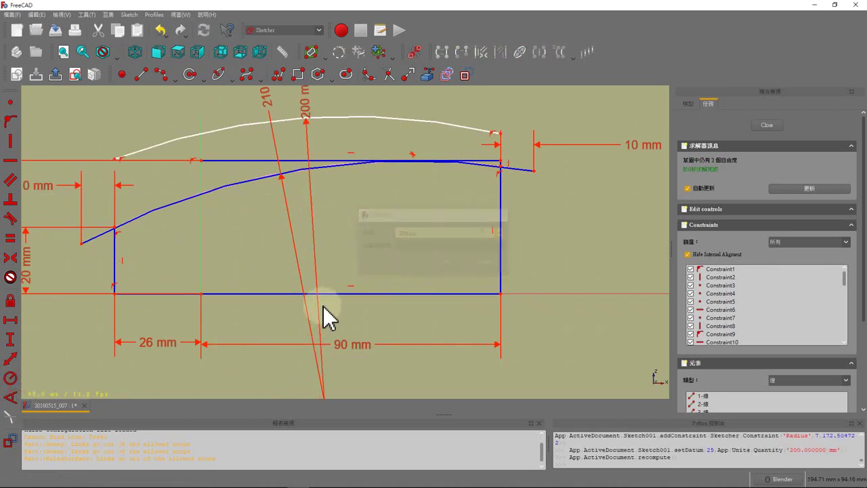
Move the inner arc into the rectangle and constrain its left end 10 mm above the bottom line
{"action": "mouse_move", "coordinate": [251, 122]}
{"action": "left_mouse_down"}
{"action": "mouse_move", "coordinate": [266, 223]}
{"action": "mouse_move", "coordinate": [247, 240]}
{"action": "mouse_move", "coordinate": [248, 233]}
{"action": "left_mouse_up"}
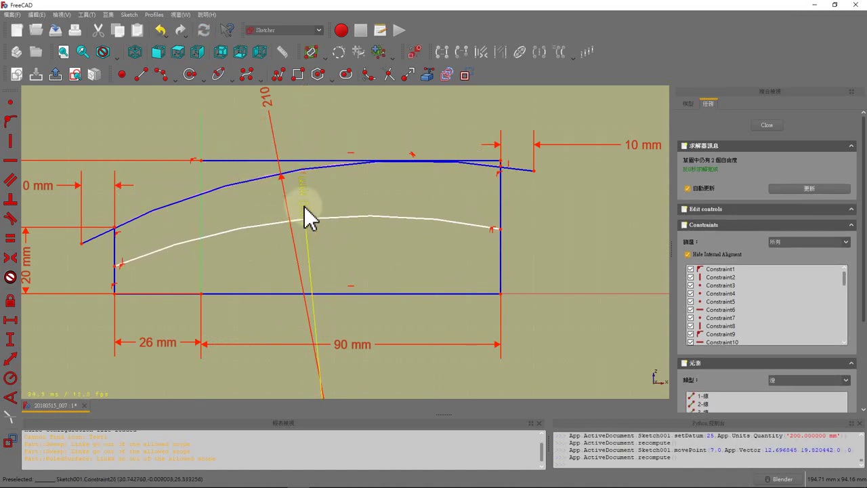
{"action": "left_click_drag", "start_coordinate": [497, 230], "coordinate": [493, 227]}
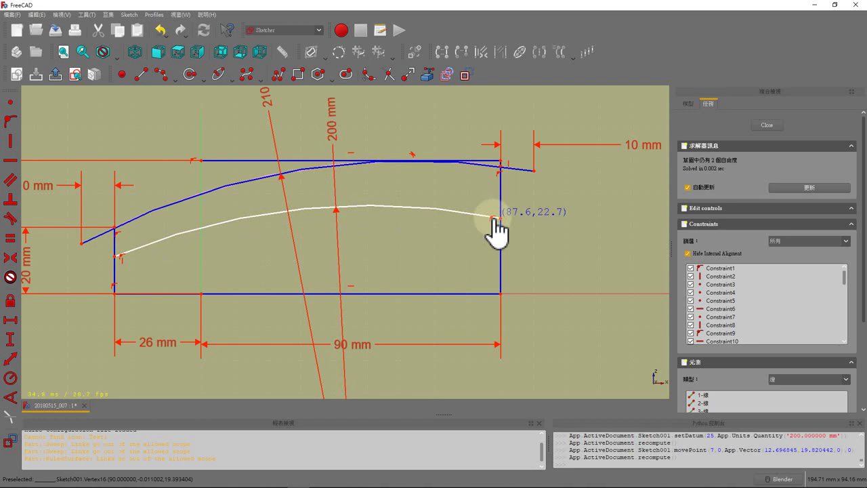
{"action": "left_click_drag", "start_coordinate": [492, 227], "coordinate": [495, 226]}
{"action": "scroll", "coordinate": [433, 214], "scroll_direction": "down", "scroll_amount": 1}
{"action": "scroll", "coordinate": [271, 248], "scroll_direction": "up", "scroll_amount": 1}
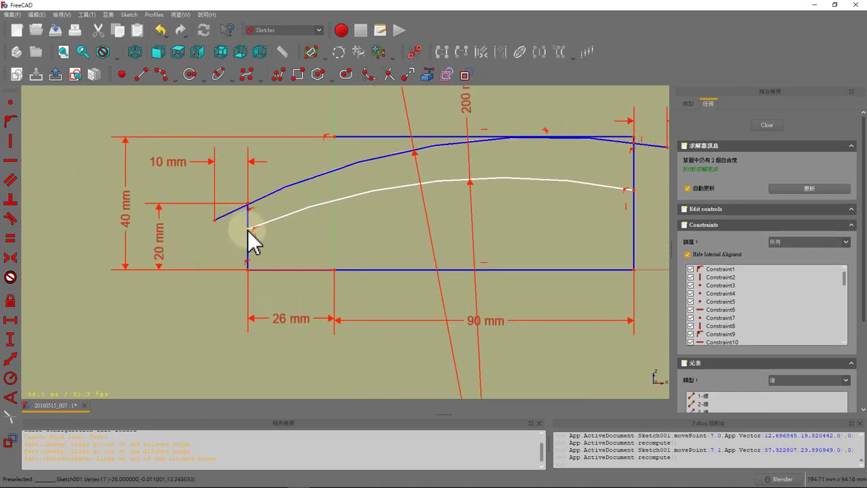
{"action": "left_click", "coordinate": [249, 230]}
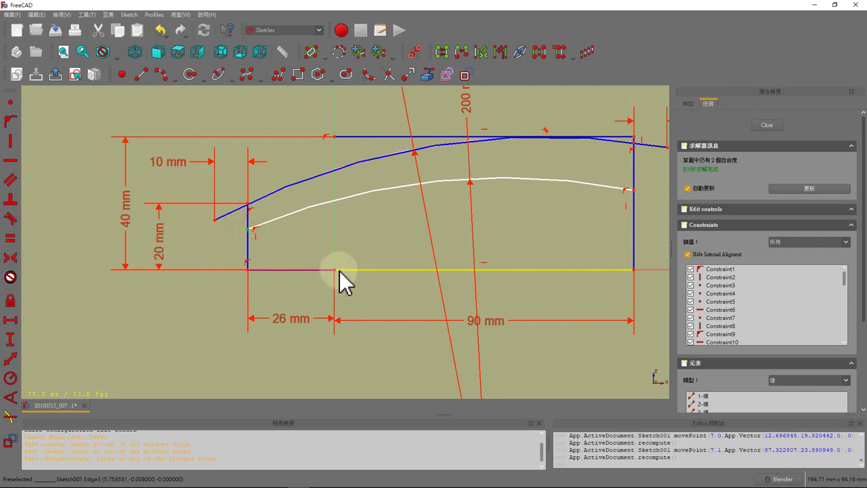
{"action": "left_click", "coordinate": [334, 269]}
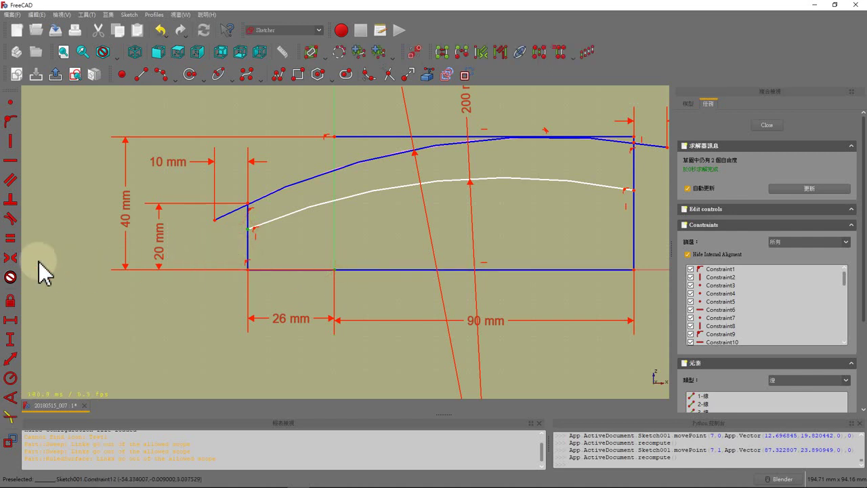
{"action": "left_click", "coordinate": [10, 339]}
{"action": "type", "text": "10"}
{"action": "key", "text": "Return"}
{"action": "left_click_drag", "start_coordinate": [233, 258], "coordinate": [200, 349]}
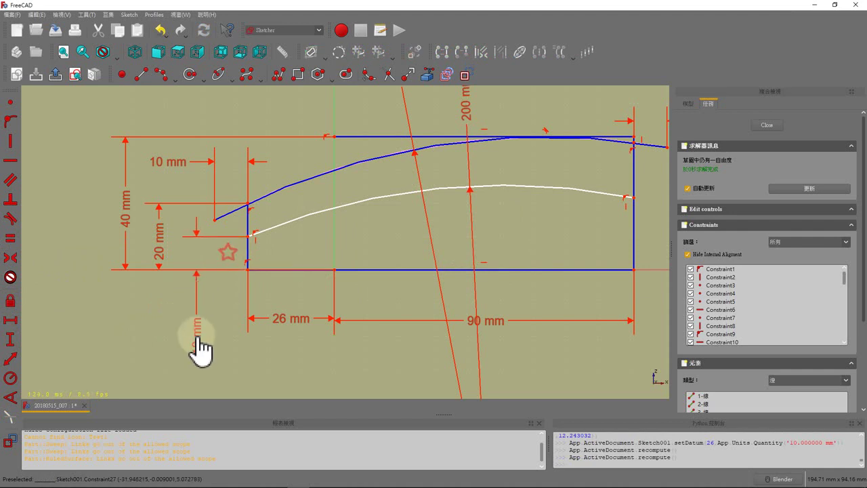
{"action": "scroll", "coordinate": [441, 252], "scroll_direction": "down", "scroll_amount": 2}
{"action": "scroll", "coordinate": [582, 223], "scroll_direction": "up", "scroll_amount": 2}
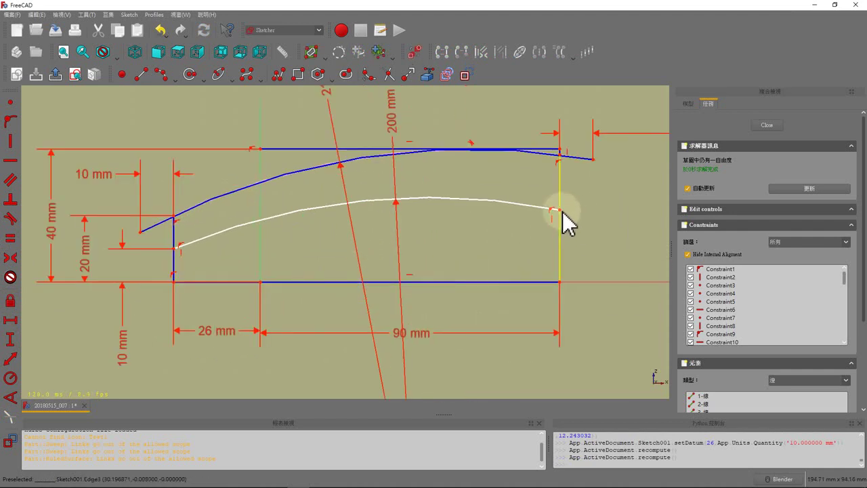
Constrain the arc's right end 10 mm below the rectangle's top-right corner
{"action": "mouse_move", "coordinate": [561, 223]}
{"action": "left_mouse_down"}
{"action": "mouse_move", "coordinate": [552, 193]}
{"action": "mouse_move", "coordinate": [560, 206]}
{"action": "left_mouse_up"}
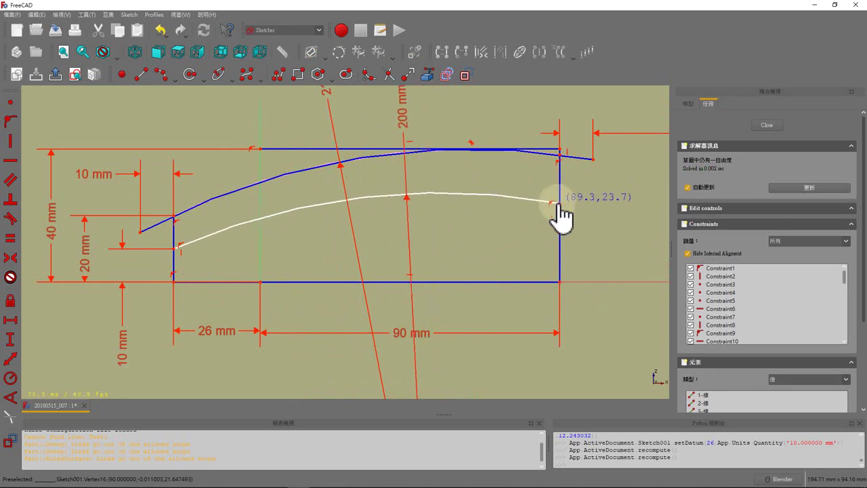
{"action": "left_click_drag", "start_coordinate": [560, 207], "coordinate": [564, 217]}
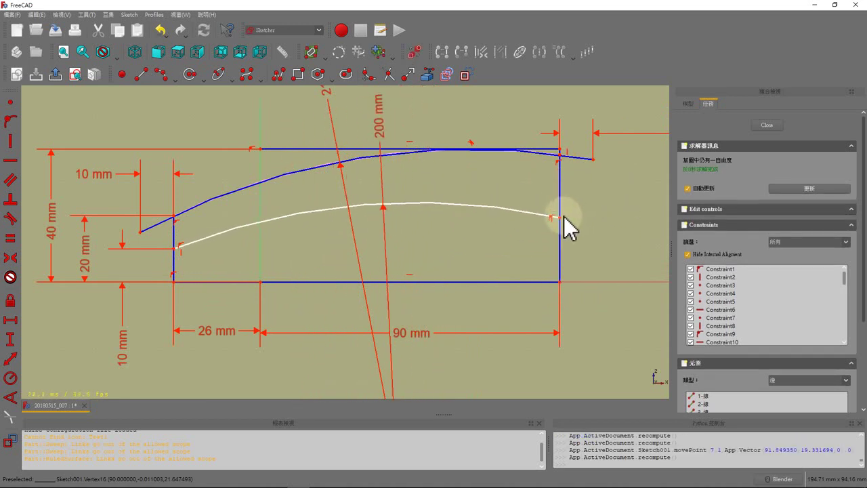
{"action": "left_click", "coordinate": [561, 217]}
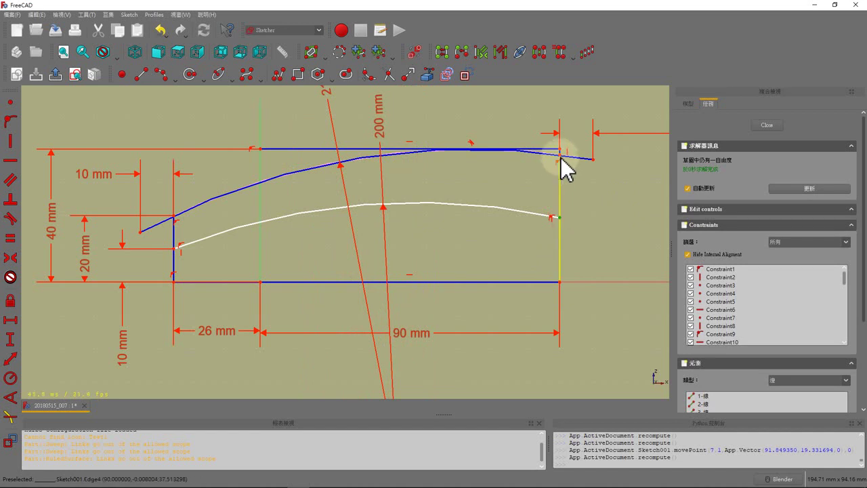
{"action": "left_click", "coordinate": [560, 157]}
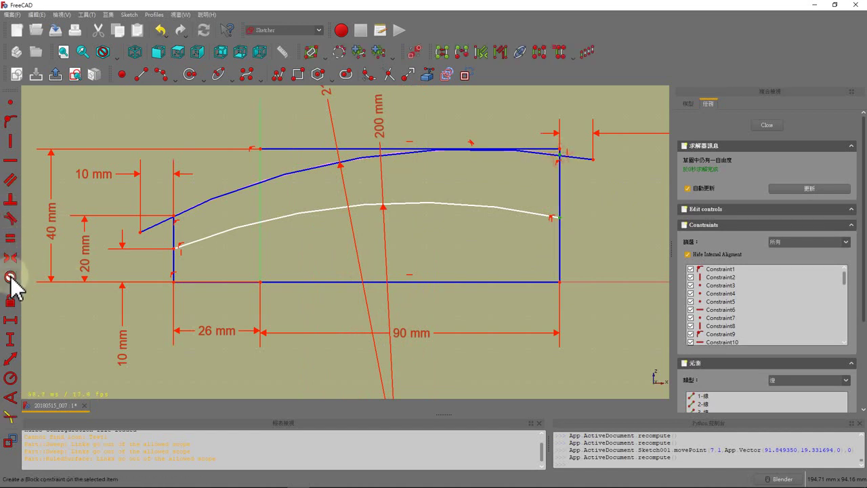
{"action": "left_click", "coordinate": [10, 339]}
{"action": "type", "text": "10"}
{"action": "key", "text": "Return"}
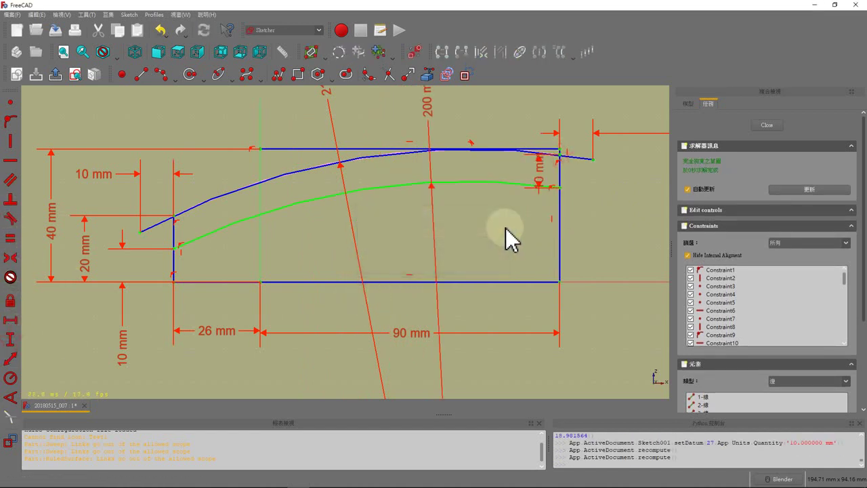
{"action": "left_click_drag", "start_coordinate": [538, 177], "coordinate": [639, 183]}
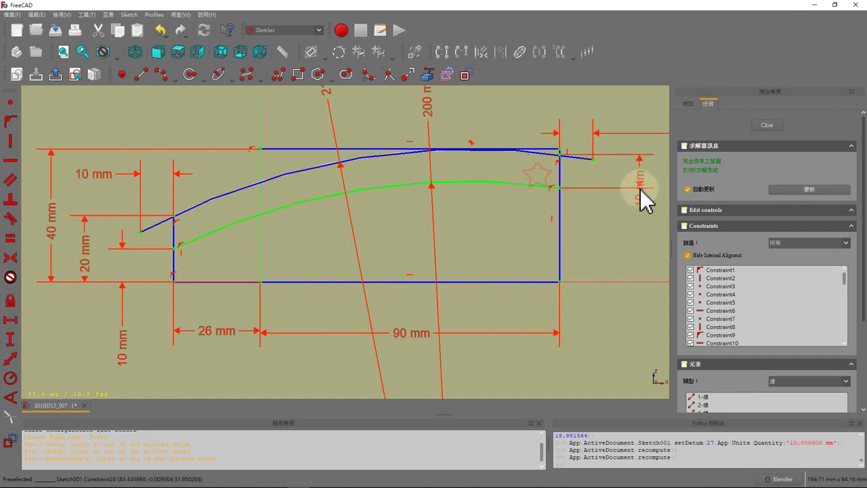
{"action": "scroll", "coordinate": [363, 254], "scroll_direction": "down", "scroll_amount": 2}
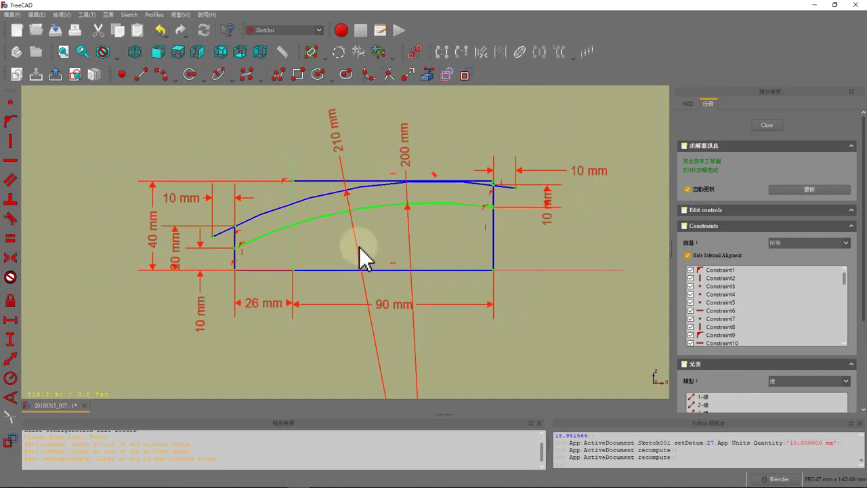
Close the sketch and add a datum plane at the outer arc's left endpoint (-36, 0, 14.9626)
{"action": "left_click", "coordinate": [767, 124]}
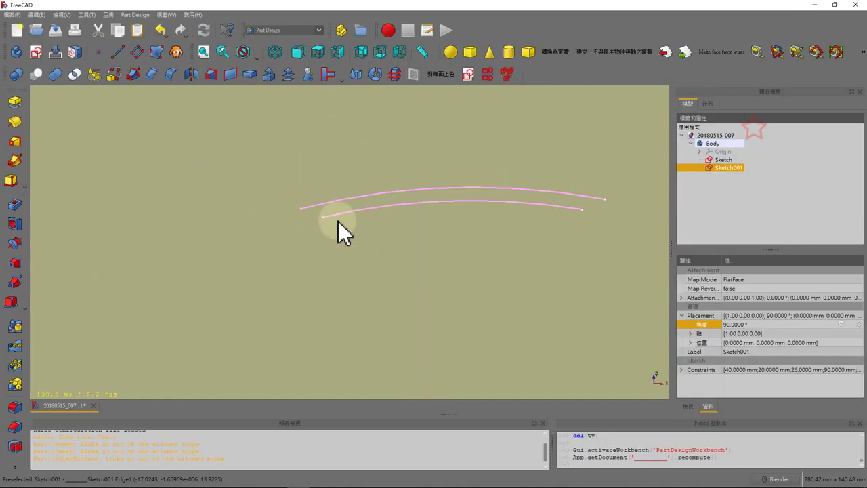
{"action": "middle_click_drag", "start_coordinate": [341, 170], "coordinate": [336, 166]}
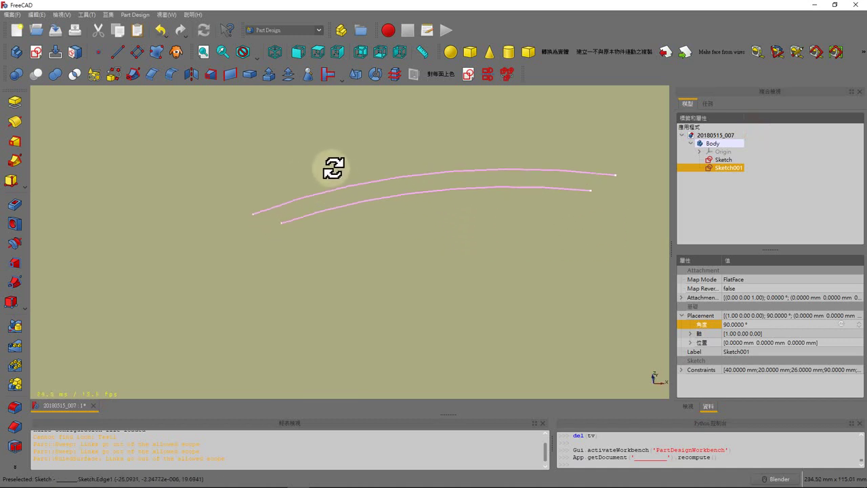
{"action": "left_click", "coordinate": [252, 213]}
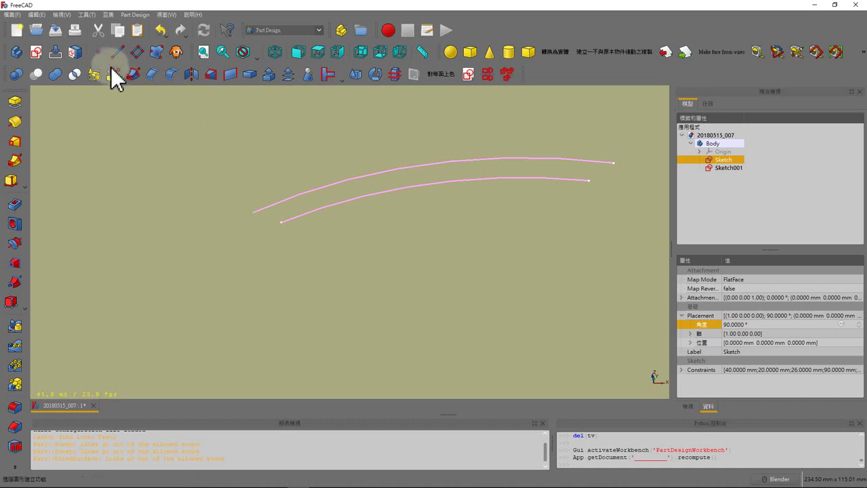
{"action": "left_click", "coordinate": [138, 52]}
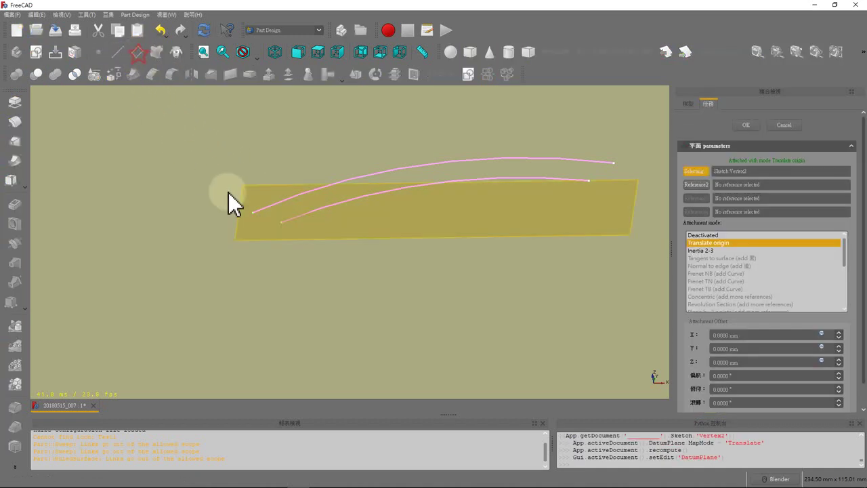
{"action": "middle_click_drag", "start_coordinate": [264, 243], "coordinate": [280, 244]}
{"action": "left_click", "coordinate": [748, 129]}
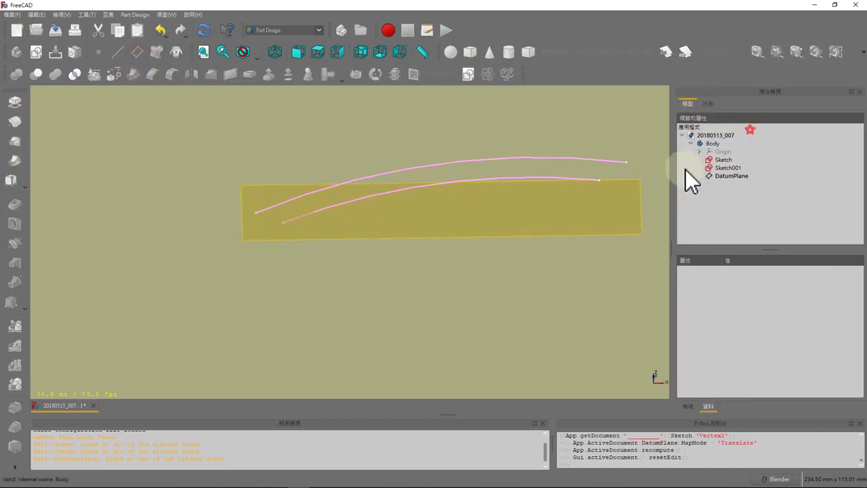
{"action": "left_click", "coordinate": [726, 175]}
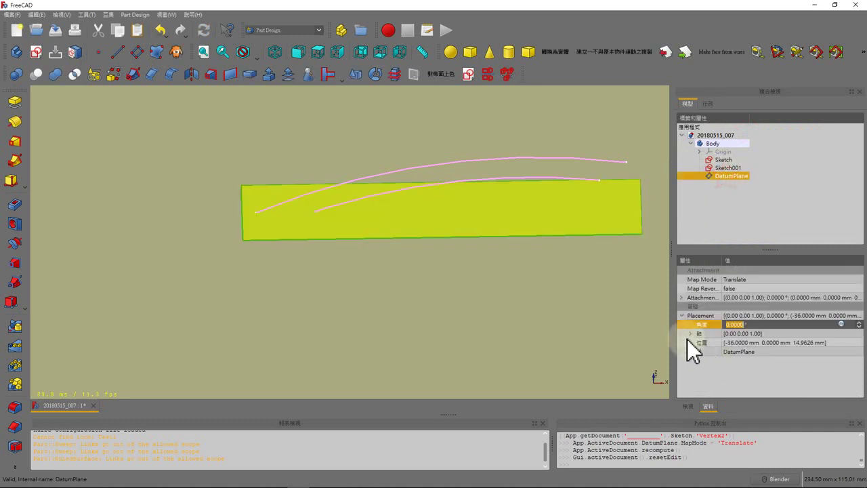
Rotate DatumPlane 90° about the Y axis, setting its axis to (0, 1, 0)
{"action": "left_click", "coordinate": [688, 335]}
{"action": "left_click", "coordinate": [735, 359]}
{"action": "type", "text": "0"}
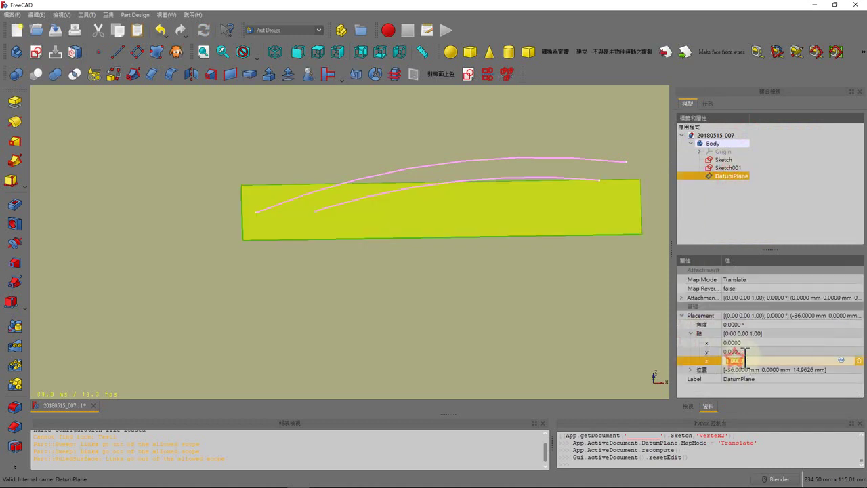
{"action": "left_click", "coordinate": [748, 353]}
{"action": "type", "text": "1"}
{"action": "left_click", "coordinate": [745, 325]}
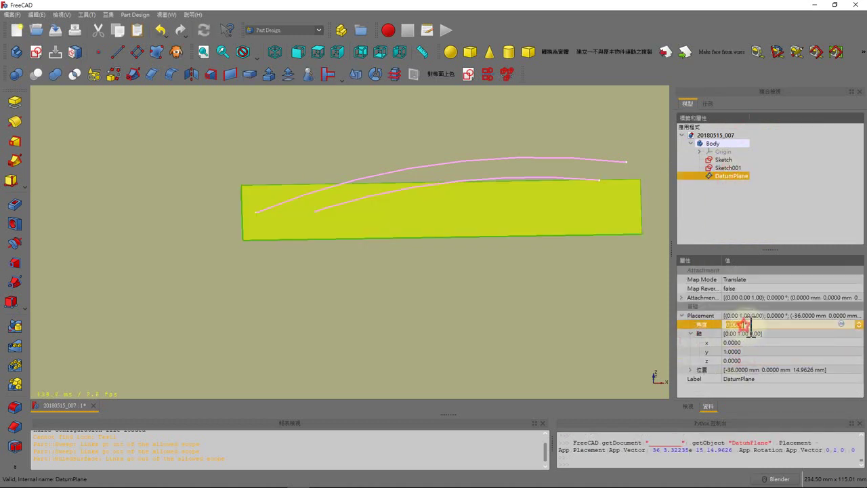
{"action": "type", "text": "90"}
{"action": "left_click", "coordinate": [598, 324]}
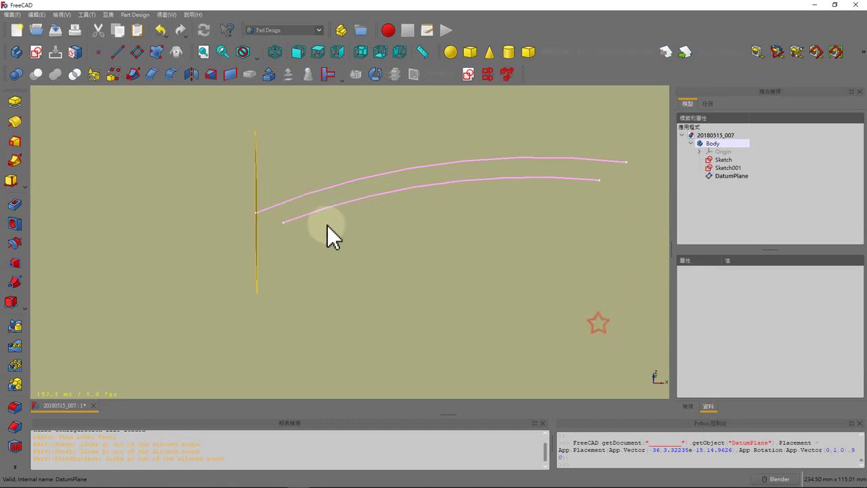
{"action": "left_click", "coordinate": [283, 222]}
Create a second datum plane, DatumPlane001, at the inner arc's left end
{"action": "left_click", "coordinate": [139, 56]}
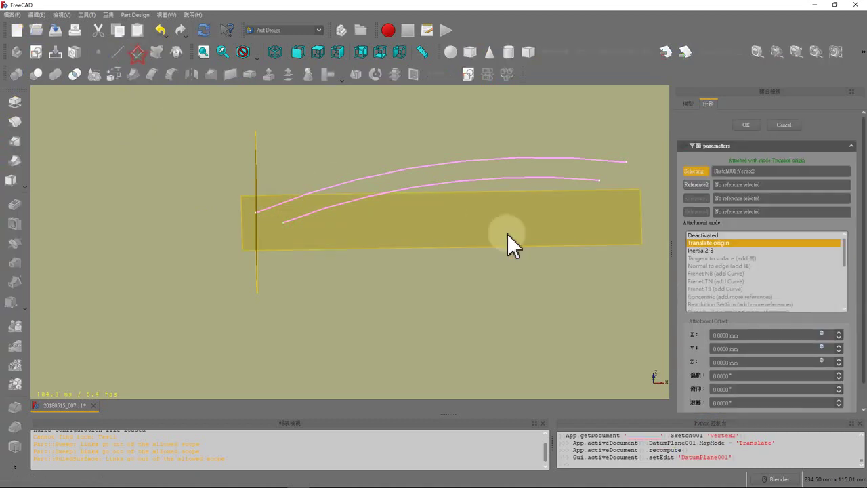
{"action": "left_click", "coordinate": [753, 127]}
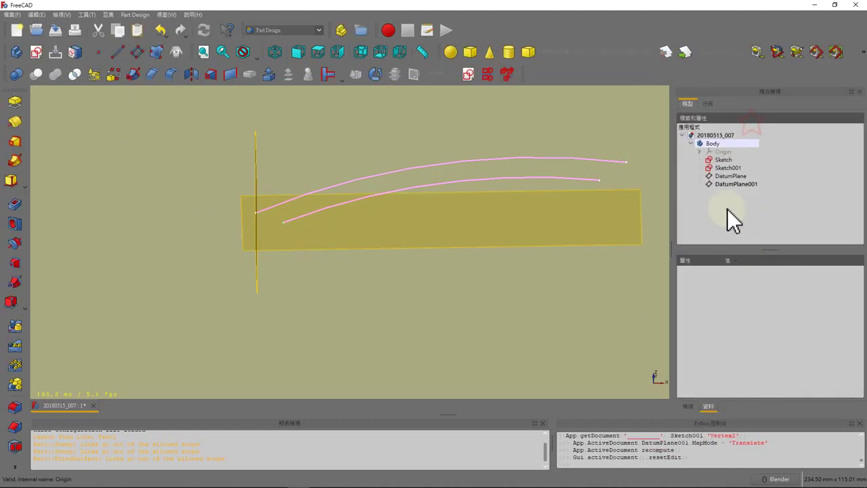
{"action": "left_click", "coordinate": [727, 183]}
Rotate DatumPlane001 90° about the Y axis, setting its axis to (0, 1, 0)
{"action": "left_click", "coordinate": [710, 324]}
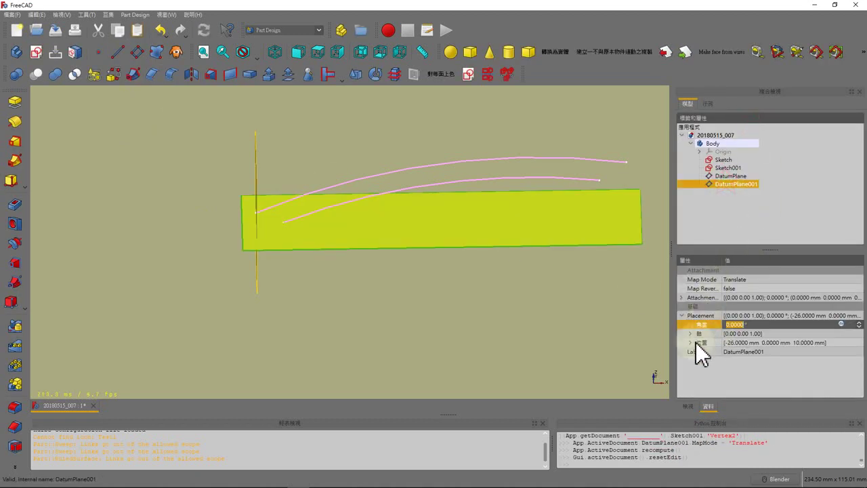
{"action": "left_click", "coordinate": [691, 334]}
{"action": "left_click", "coordinate": [748, 359]}
{"action": "type", "text": "0"}
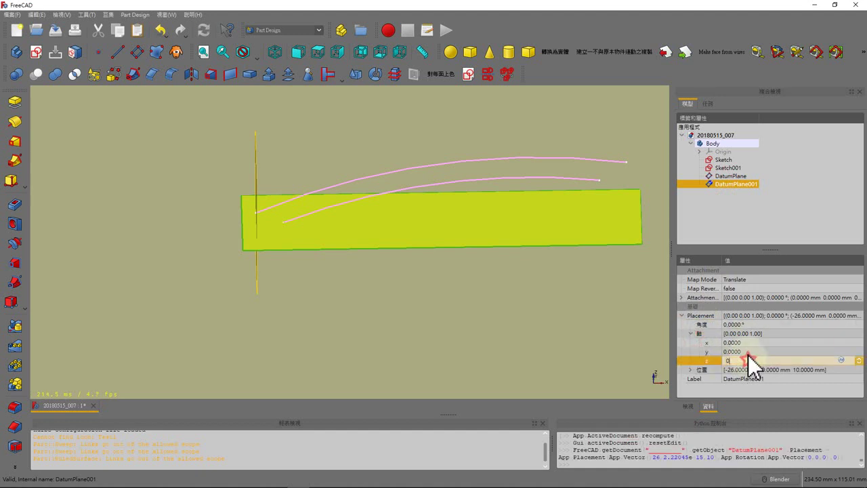
{"action": "left_click", "coordinate": [748, 352]}
{"action": "type", "text": "1"}
{"action": "left_click", "coordinate": [738, 325]}
{"action": "type", "text": "96"}
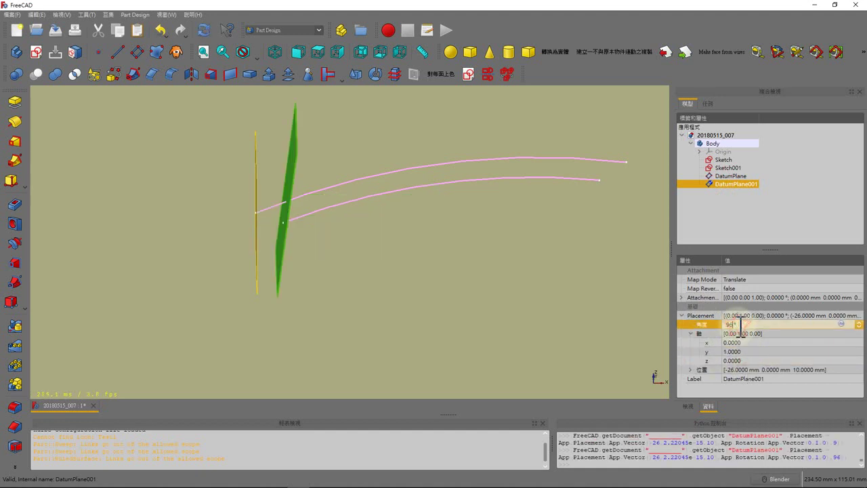
{"action": "key", "text": "BackSpace"}
{"action": "type", "text": "0"}
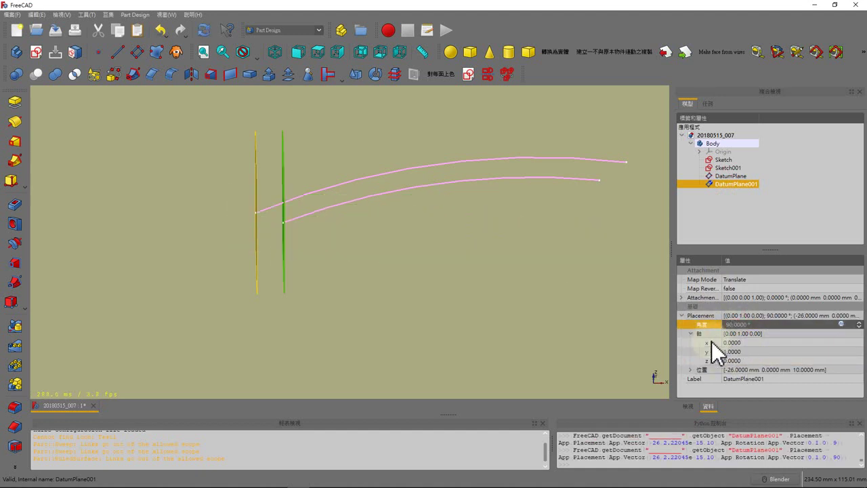
{"action": "left_click", "coordinate": [437, 272]}
Start a new sketch on the first datum plane, DatumPlane
{"action": "middle_click_drag", "start_coordinate": [437, 272], "coordinate": [490, 271]}
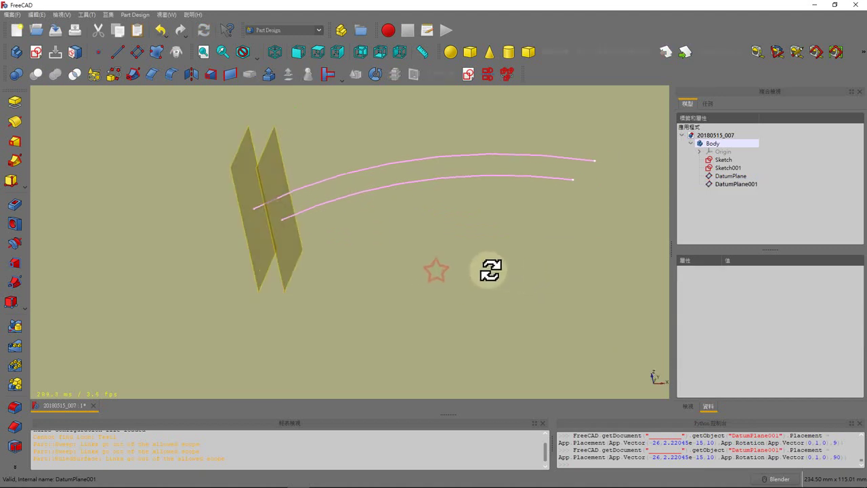
{"action": "left_click", "coordinate": [242, 196]}
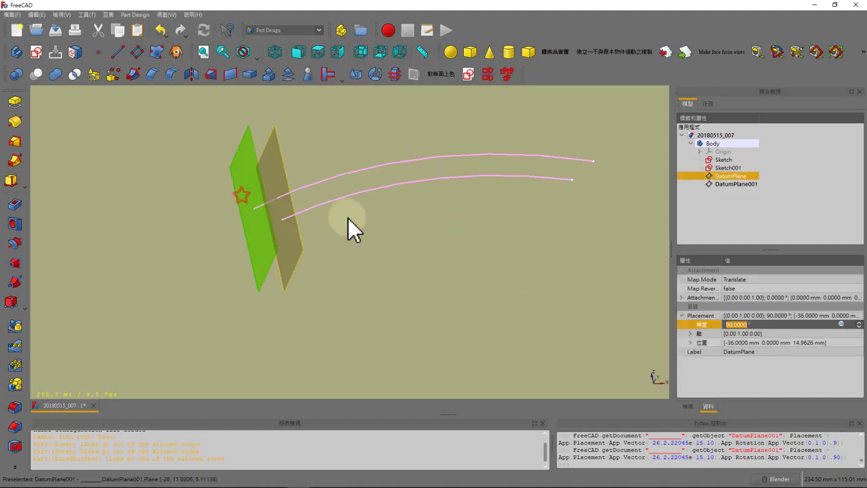
{"action": "left_click", "coordinate": [32, 56]}
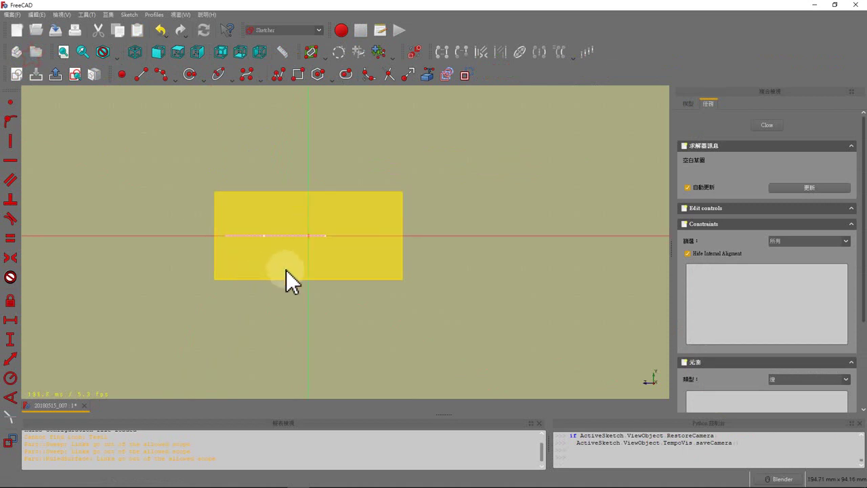
Hide DatumPlane001 and DatumPlane from the model tree
{"action": "scroll", "coordinate": [285, 269], "scroll_direction": "up", "scroll_amount": 2}
{"action": "scroll", "coordinate": [335, 256], "scroll_direction": "up", "scroll_amount": 1}
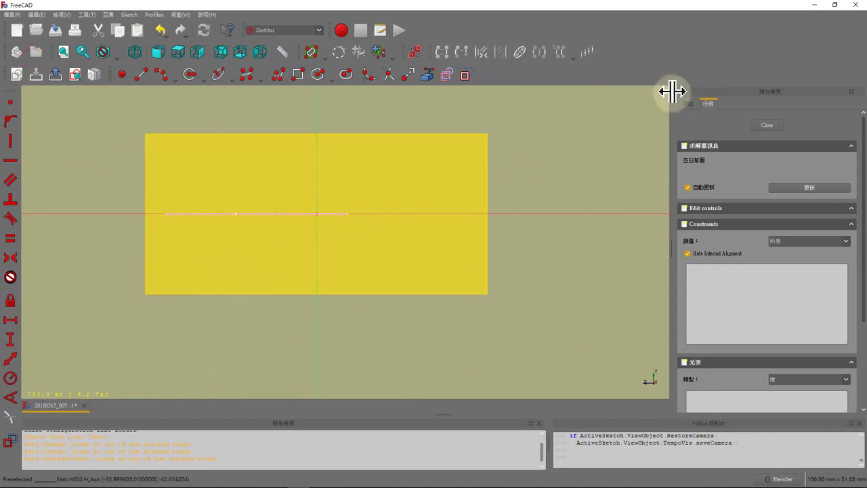
{"action": "left_click", "coordinate": [686, 103]}
{"action": "left_click", "coordinate": [729, 184]}
{"action": "key", "text": "space"}
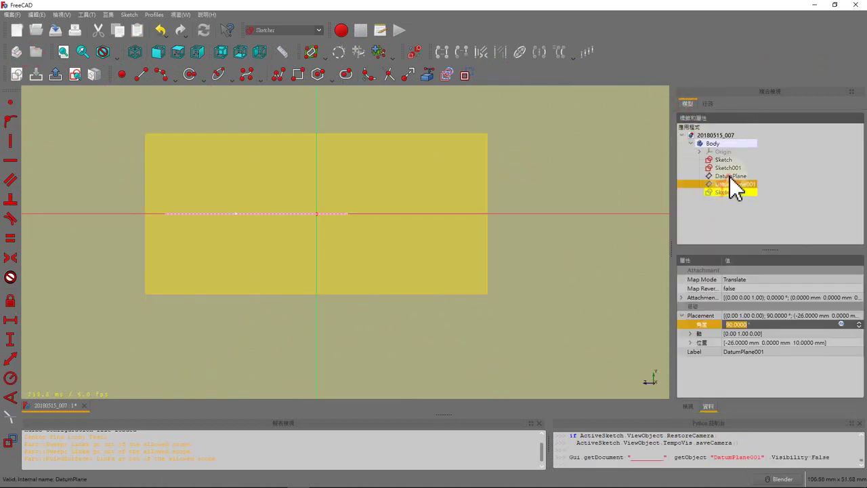
{"action": "left_click", "coordinate": [729, 176]}
{"action": "key", "text": "space"}
{"action": "left_click", "coordinate": [705, 105]}
{"action": "scroll", "coordinate": [336, 261], "scroll_direction": "up", "scroll_amount": 2}
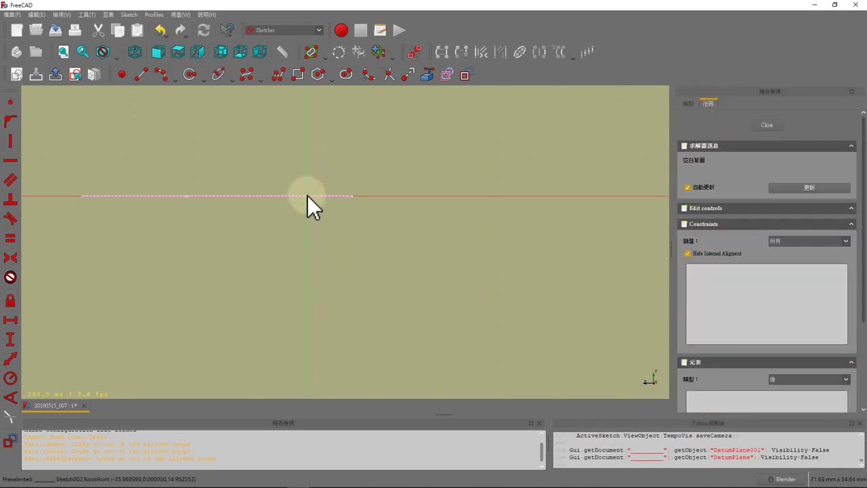
Draw an arc centred on the horizontal axis
{"action": "left_click", "coordinate": [165, 71]}
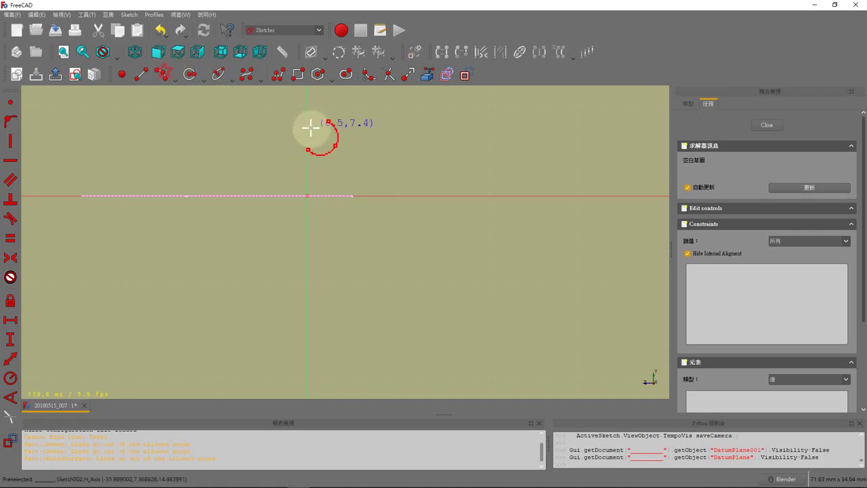
{"action": "left_click", "coordinate": [341, 197]}
{"action": "left_click", "coordinate": [337, 248]}
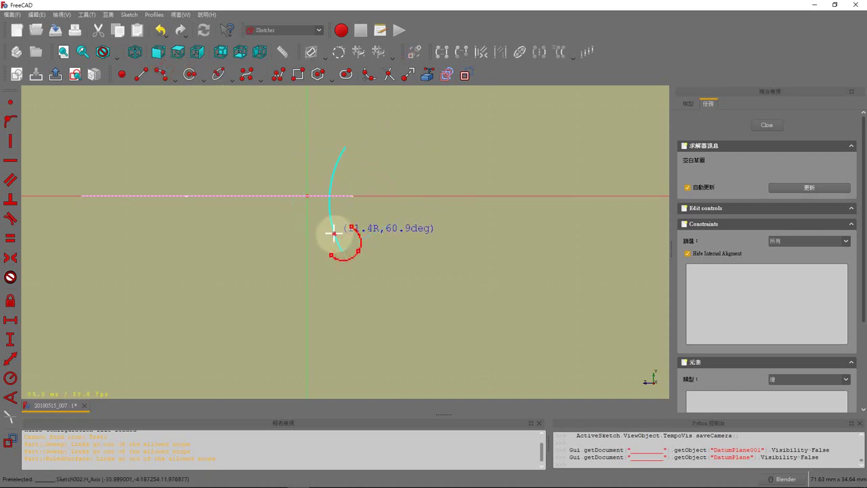
{"action": "left_click", "coordinate": [333, 233]}
Make the arc's top and bottom endpoints symmetric about the horizontal axis
{"action": "left_click", "coordinate": [346, 147]}
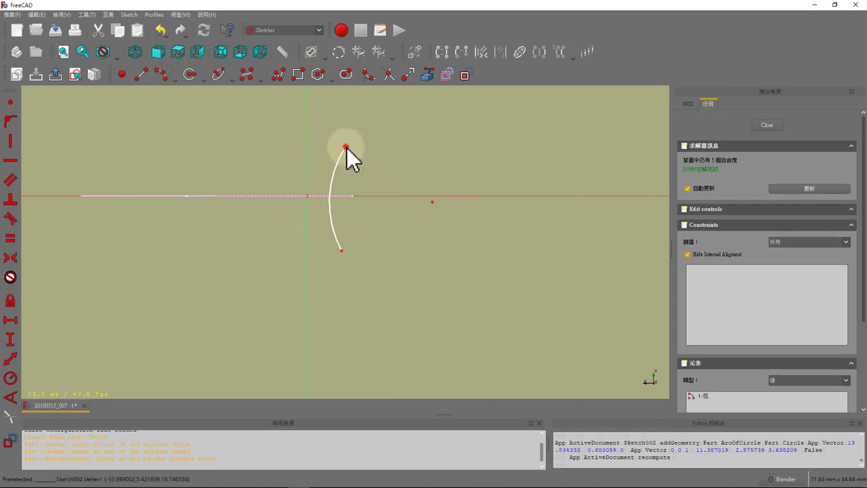
{"action": "left_click", "coordinate": [342, 250]}
{"action": "left_click", "coordinate": [377, 196]}
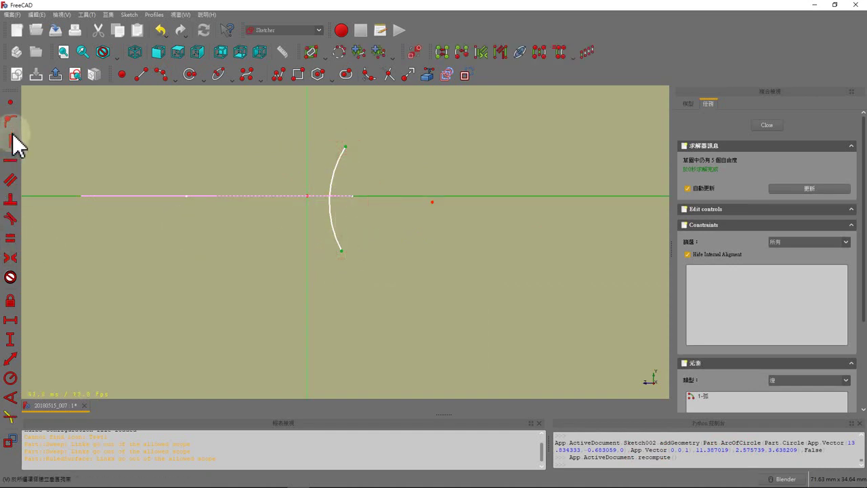
{"action": "left_click", "coordinate": [11, 257]}
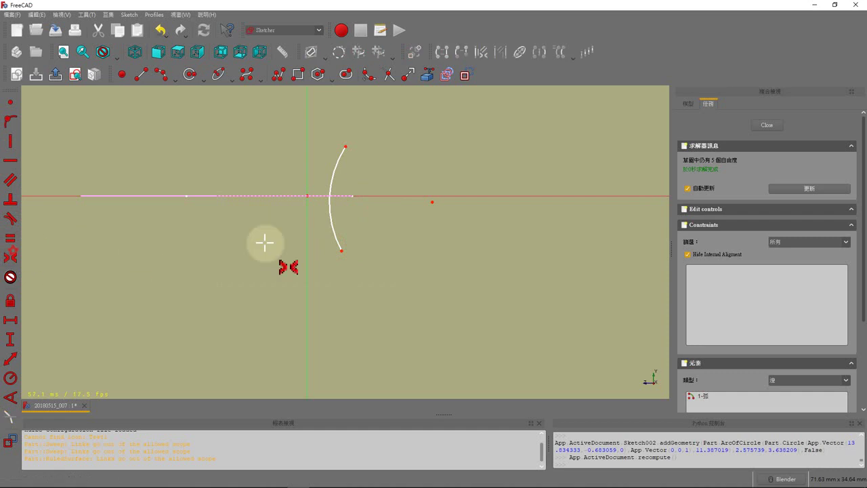
{"action": "left_click", "coordinate": [334, 175]}
{"action": "left_click", "coordinate": [376, 156]}
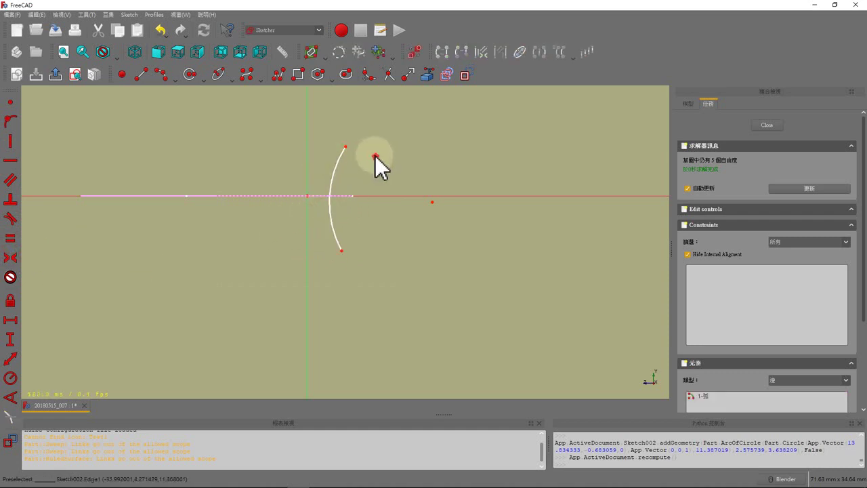
{"action": "left_click", "coordinate": [346, 146]}
{"action": "left_click", "coordinate": [342, 251]}
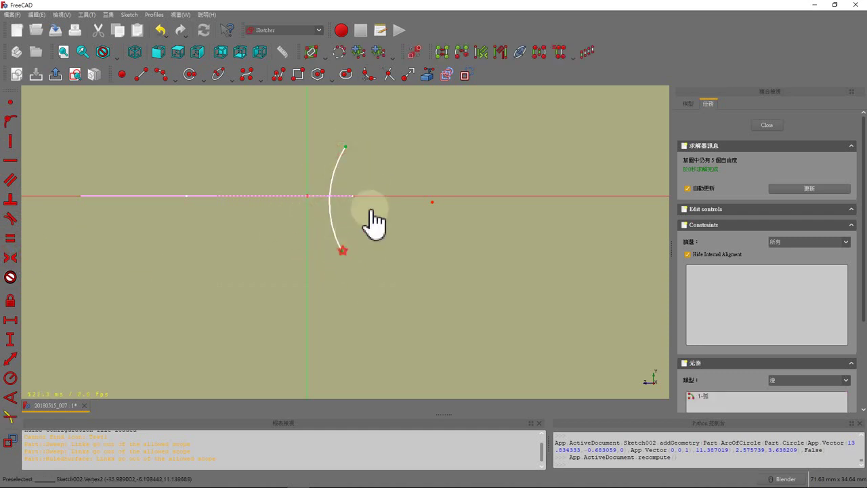
{"action": "left_click", "coordinate": [379, 196]}
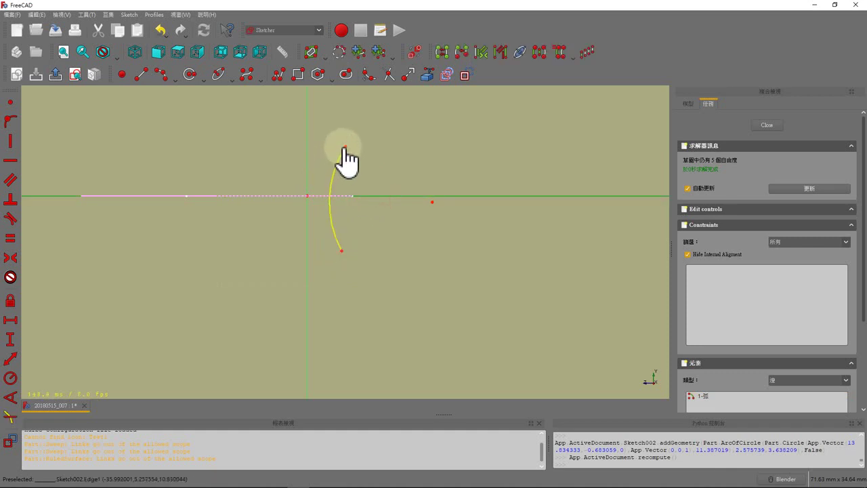
{"action": "left_click", "coordinate": [347, 146]}
{"action": "left_click", "coordinate": [341, 250]}
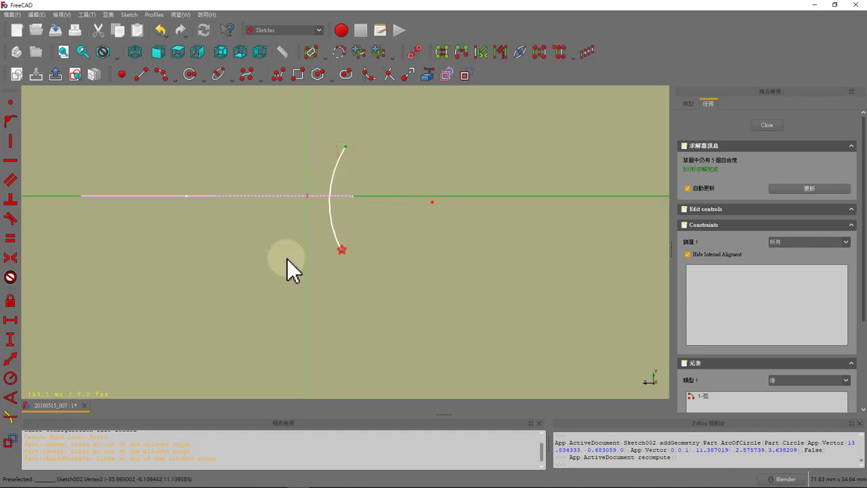
{"action": "left_click", "coordinate": [10, 257]}
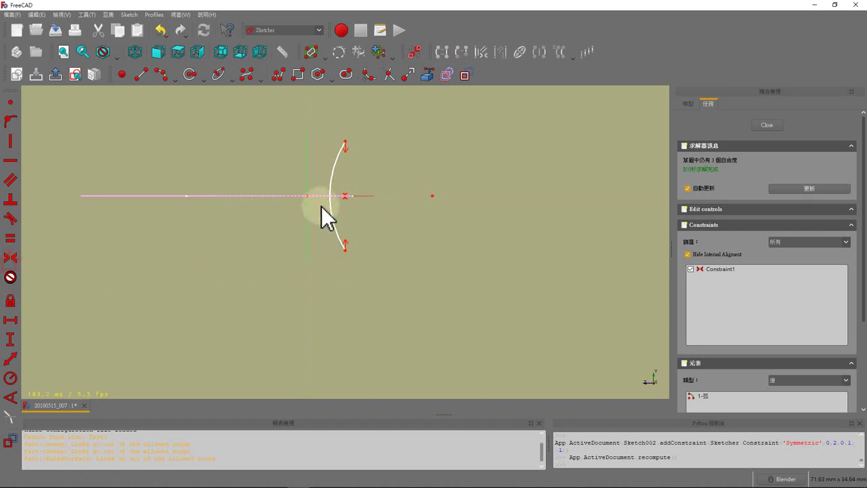
{"action": "left_click", "coordinate": [331, 185]}
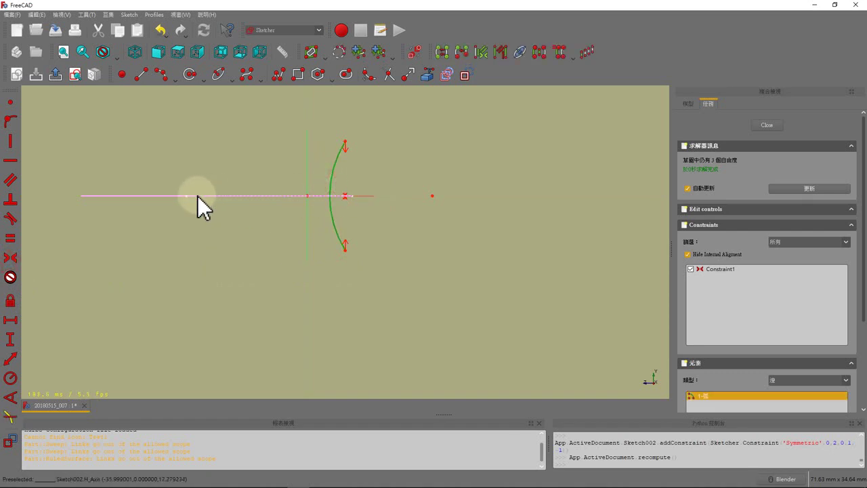
Give the arc a 100 mm radius constraint
{"action": "left_click", "coordinate": [11, 380]}
{"action": "key", "text": "Return"}
{"action": "scroll", "coordinate": [269, 258], "scroll_direction": "down", "scroll_amount": 2}
{"action": "scroll", "coordinate": [108, 256], "scroll_direction": "down", "scroll_amount": 2}
{"action": "middle_click_drag", "start_coordinate": [80, 247], "coordinate": [296, 256], "text": "shift"}
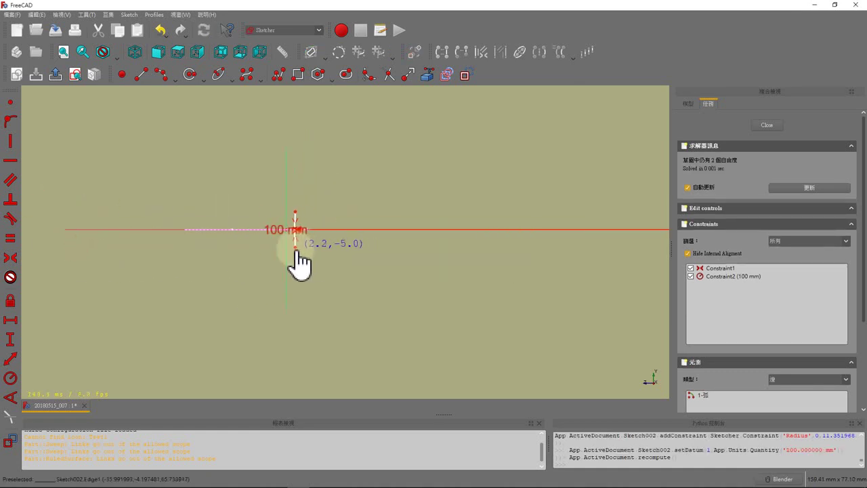
{"action": "scroll", "coordinate": [296, 234], "scroll_direction": "up", "scroll_amount": 3}
{"action": "mouse_move", "coordinate": [283, 238]}
{"action": "left_mouse_down"}
{"action": "mouse_move", "coordinate": [234, 180]}
{"action": "mouse_move", "coordinate": [226, 208]}
{"action": "left_mouse_up"}
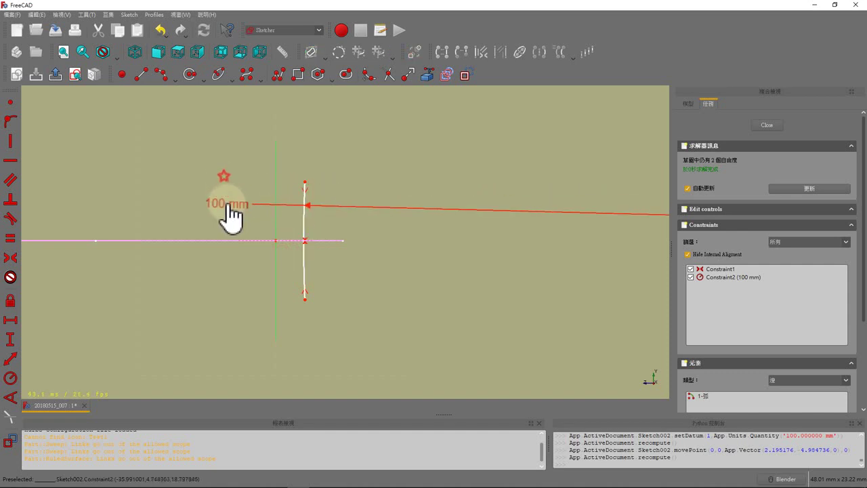
Add 60 mm vertical distance between endpoints, put the curve's end on the arc, and close
{"action": "left_click", "coordinate": [306, 183]}
{"action": "left_click", "coordinate": [305, 297]}
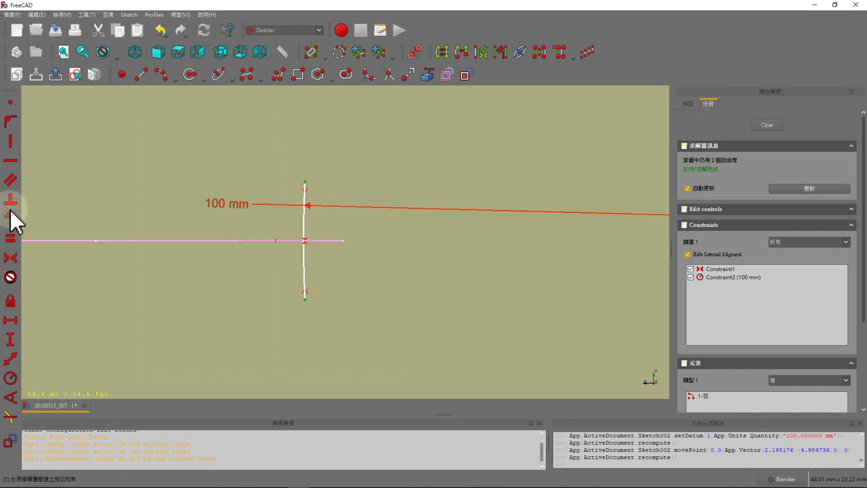
{"action": "left_click", "coordinate": [12, 342]}
{"action": "type", "text": "60"}
{"action": "key", "text": "Return"}
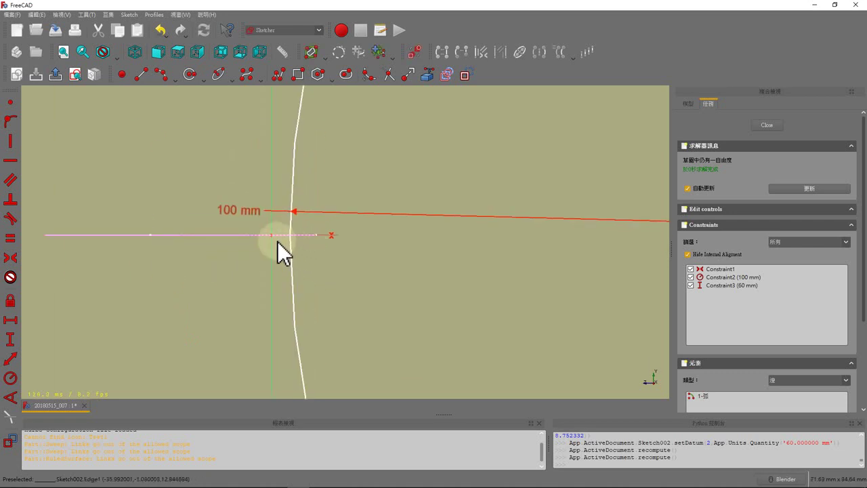
{"action": "left_click", "coordinate": [290, 229]}
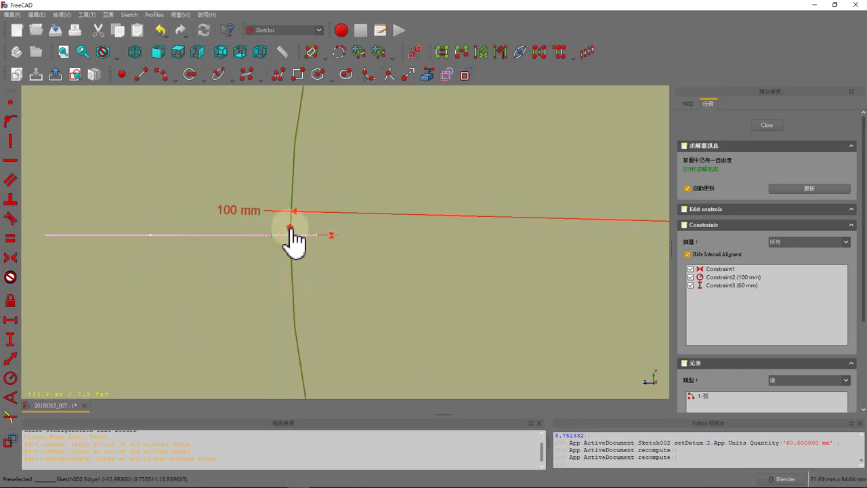
{"action": "left_click", "coordinate": [12, 122]}
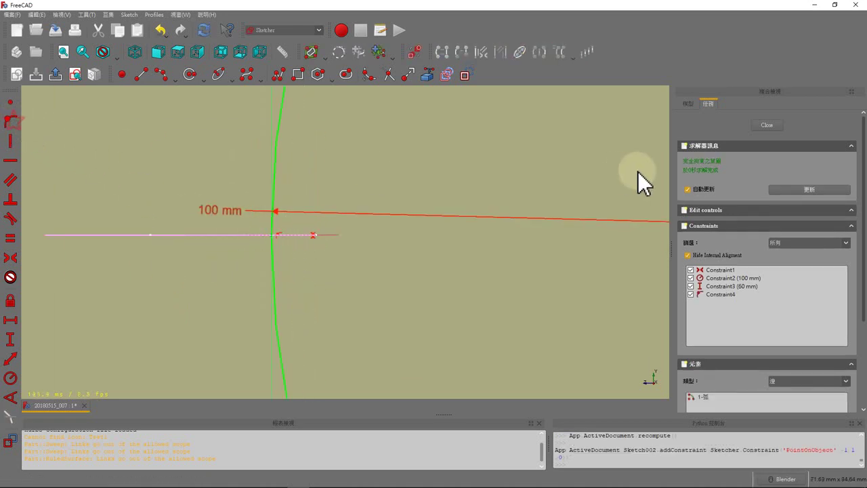
{"action": "left_click", "coordinate": [770, 126]}
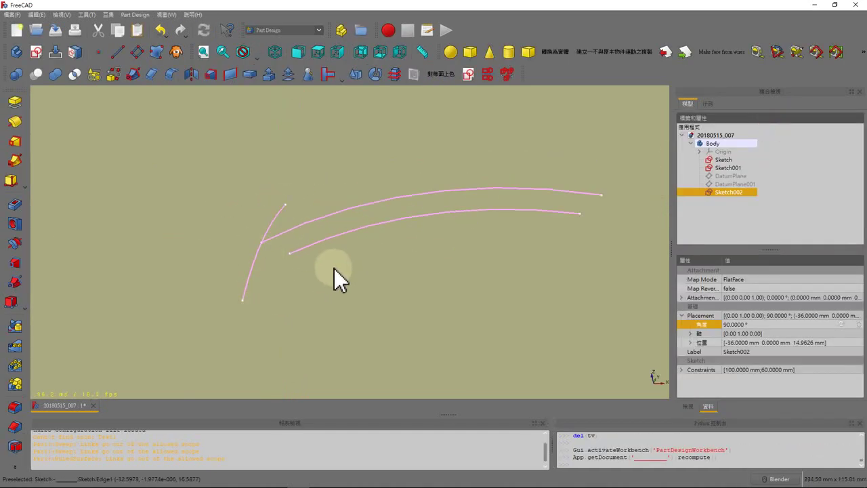
Show DatumPlane001, start Sketch003 on it, and draw an arc
{"action": "left_click", "coordinate": [713, 183]}
{"action": "key", "text": "space"}
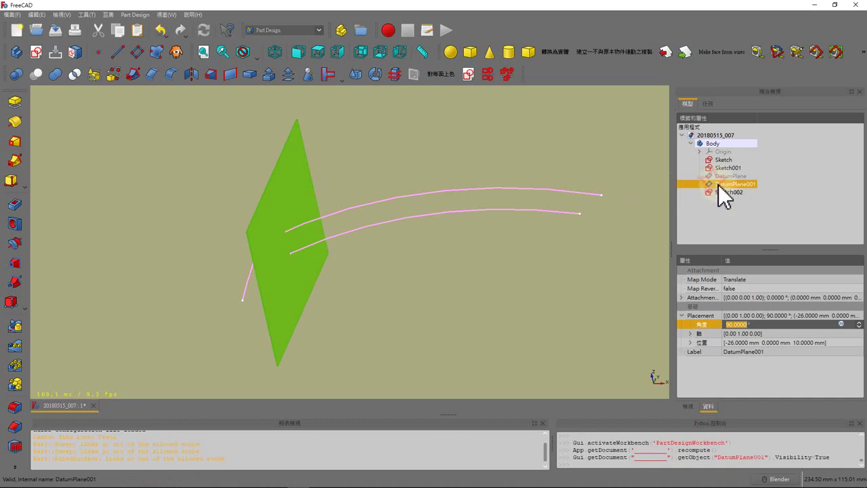
{"action": "left_click", "coordinate": [37, 54]}
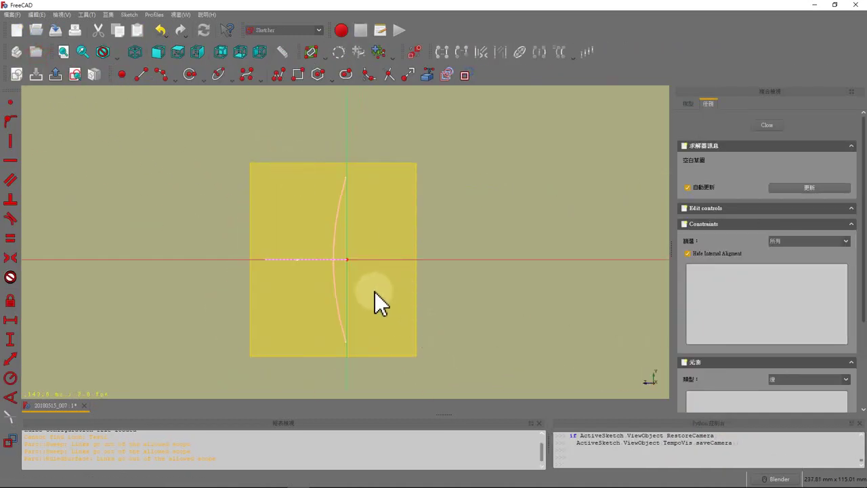
{"action": "scroll", "coordinate": [375, 293], "scroll_direction": "up", "scroll_amount": 1}
{"action": "left_click", "coordinate": [189, 82]}
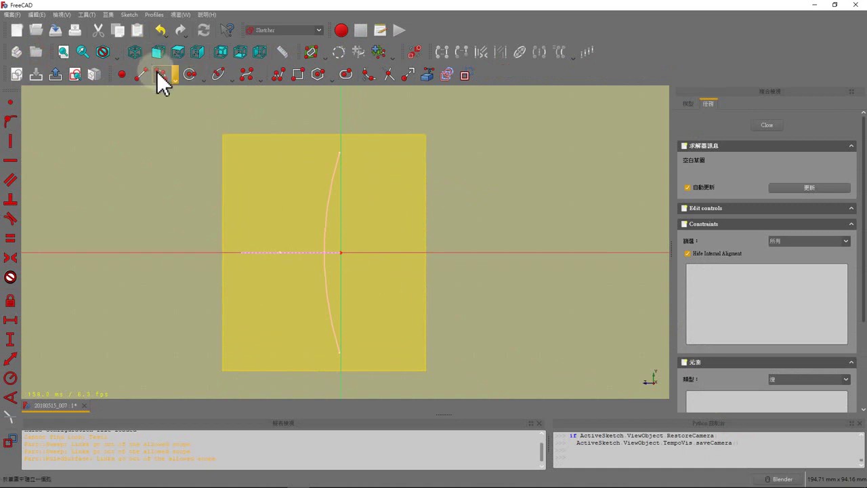
{"action": "left_click", "coordinate": [377, 236]}
{"action": "left_click", "coordinate": [381, 288]}
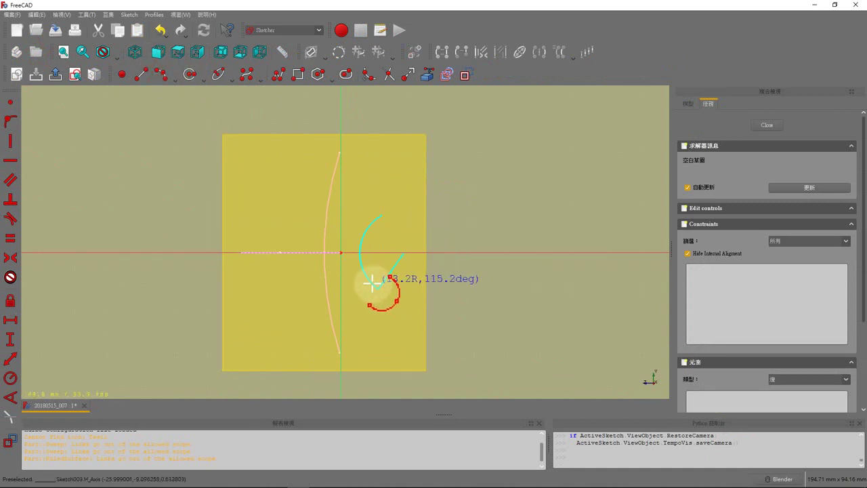
{"action": "left_click", "coordinate": [374, 282]}
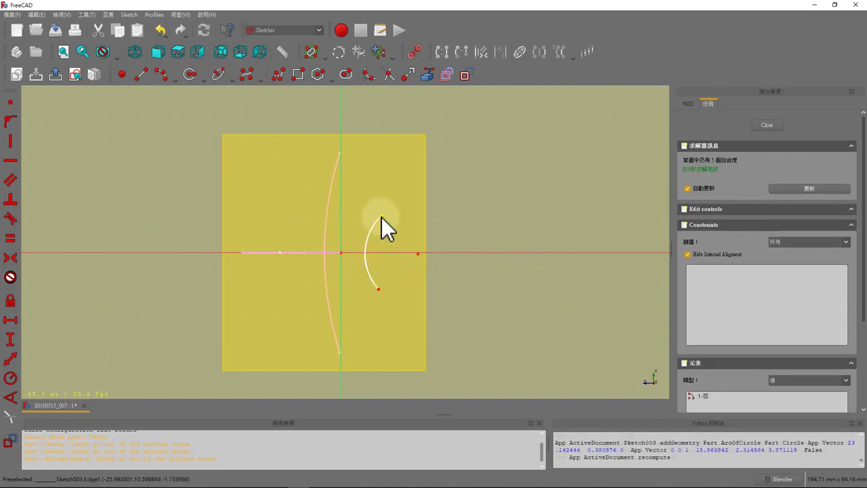
Make the arc's endpoints symmetric about the horizontal axis and set a 100 mm radius
{"action": "left_click", "coordinate": [381, 216]}
{"action": "left_click", "coordinate": [378, 289]}
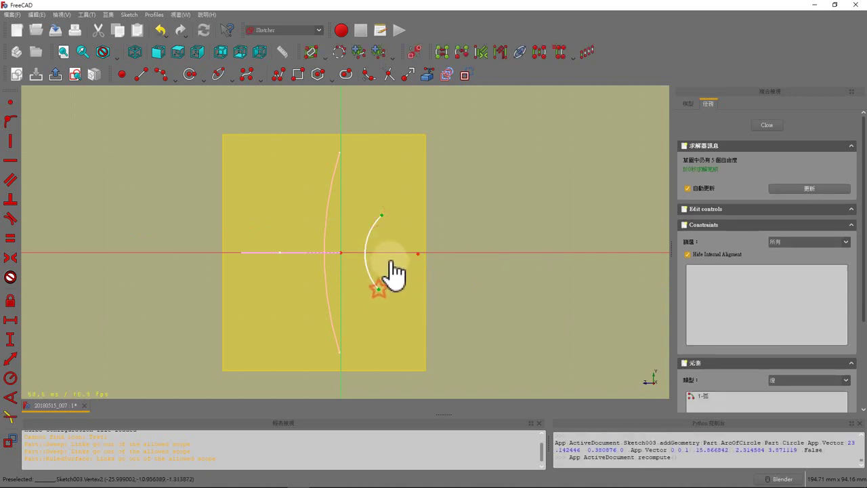
{"action": "left_click", "coordinate": [10, 257]}
{"action": "left_click", "coordinate": [369, 235]}
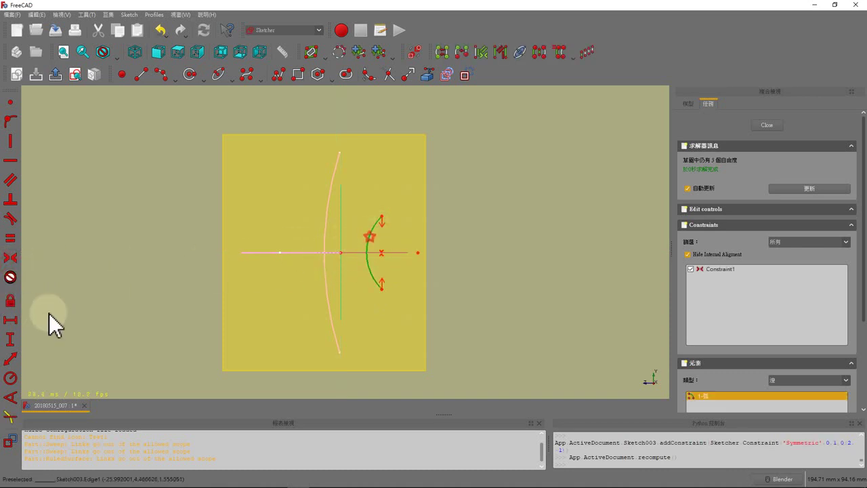
{"action": "left_click", "coordinate": [11, 380]}
{"action": "type", "text": "100"}
{"action": "key", "text": "Return"}
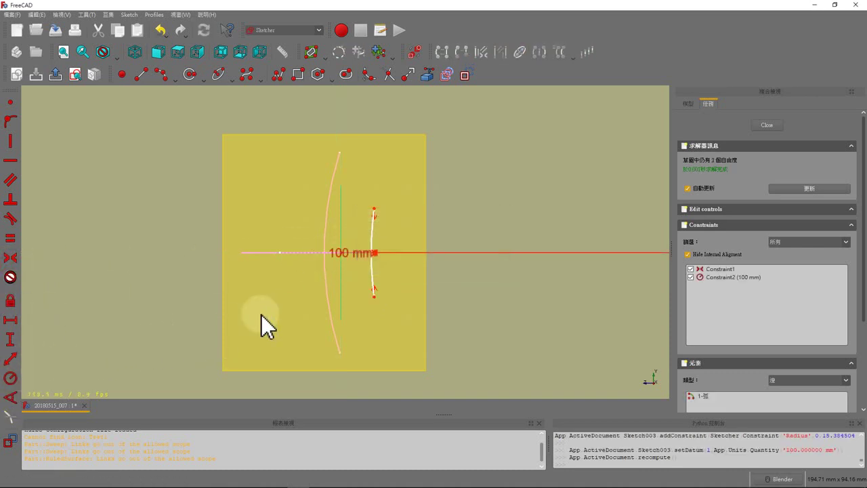
{"action": "scroll", "coordinate": [366, 264], "scroll_direction": "up", "scroll_amount": 2}
{"action": "scroll", "coordinate": [363, 260], "scroll_direction": "up", "scroll_amount": 1}
{"action": "left_click_drag", "start_coordinate": [358, 253], "coordinate": [206, 193]}
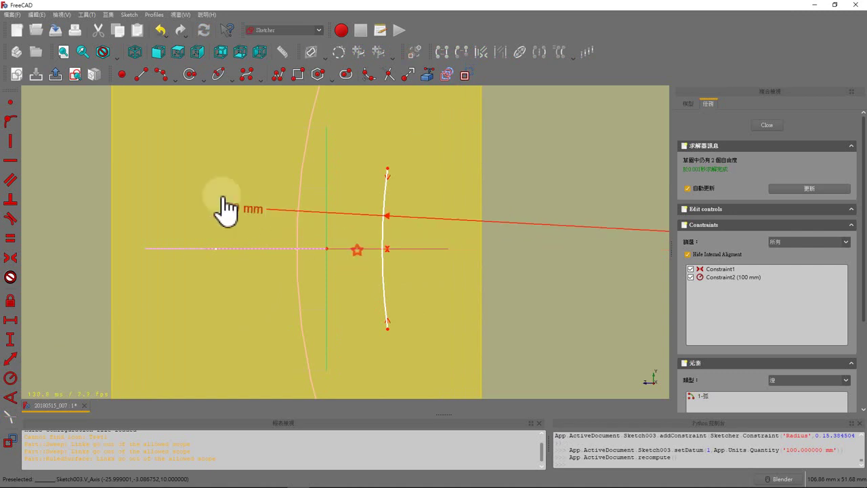
Set an 80 mm vertical distance between the arc's endpoints
{"action": "left_click", "coordinate": [387, 168]}
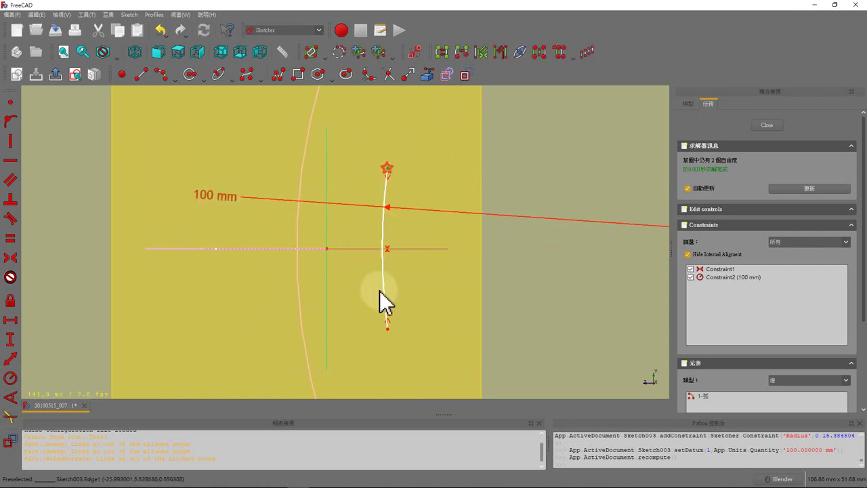
{"action": "left_click", "coordinate": [390, 330]}
{"action": "scroll", "coordinate": [274, 331], "scroll_direction": "down", "scroll_amount": 1}
{"action": "scroll", "coordinate": [284, 327], "scroll_direction": "down", "scroll_amount": 1}
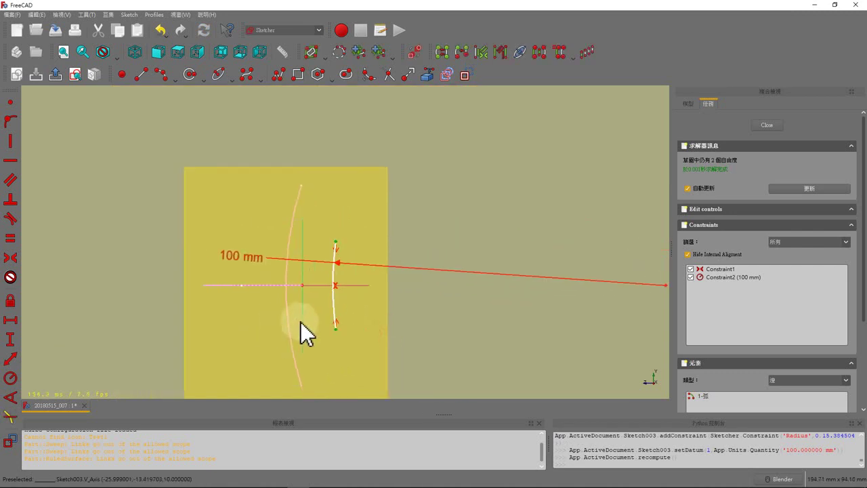
{"action": "left_click", "coordinate": [10, 341]}
{"action": "type", "text": "80"}
{"action": "key", "text": "Return"}
{"action": "scroll", "coordinate": [315, 342], "scroll_direction": "down", "scroll_amount": 1}
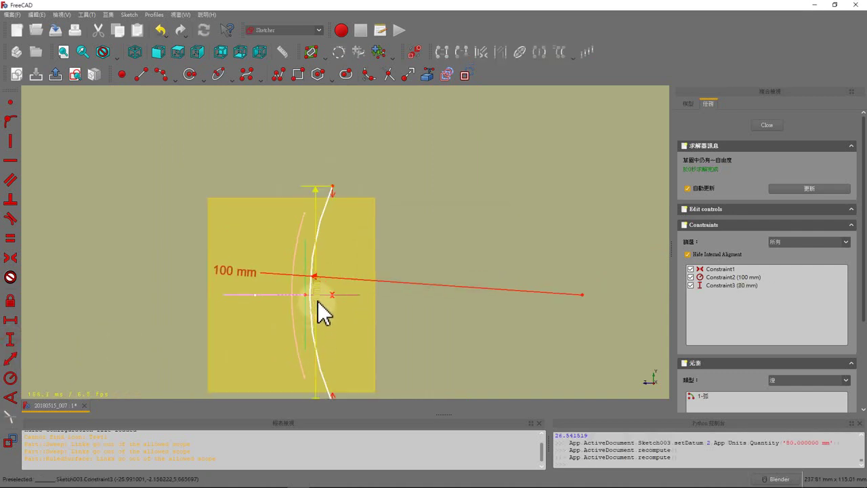
{"action": "scroll", "coordinate": [279, 292], "scroll_direction": "up", "scroll_amount": 2}
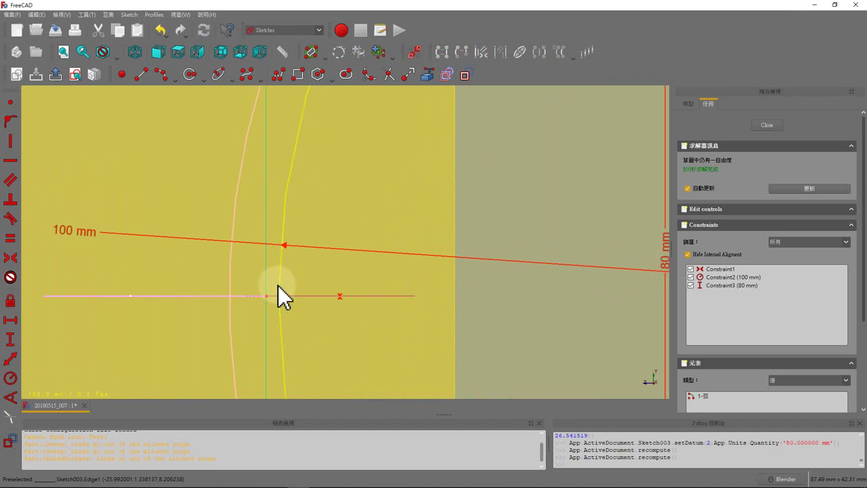
Make the arc pass through the sketch origin and close the sketch
{"action": "left_click", "coordinate": [278, 288]}
{"action": "left_click", "coordinate": [267, 299]}
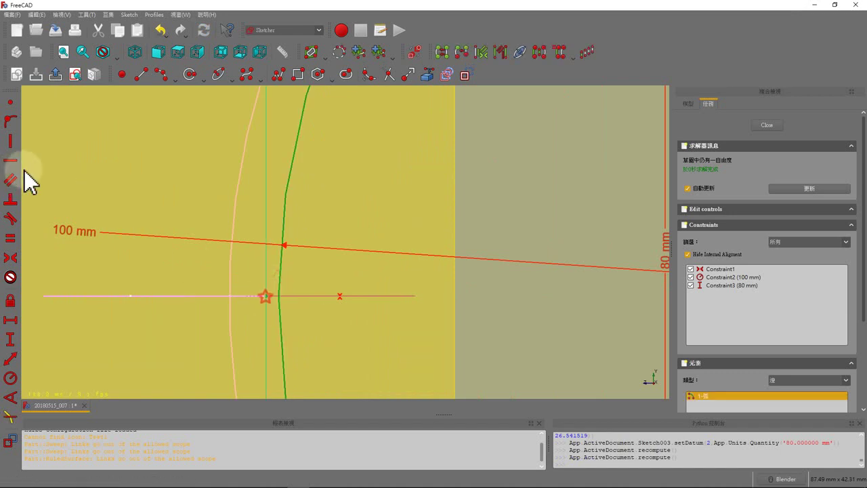
{"action": "left_click", "coordinate": [10, 122]}
{"action": "scroll", "coordinate": [573, 240], "scroll_direction": "down", "scroll_amount": 1}
{"action": "scroll", "coordinate": [591, 233], "scroll_direction": "down", "scroll_amount": 3}
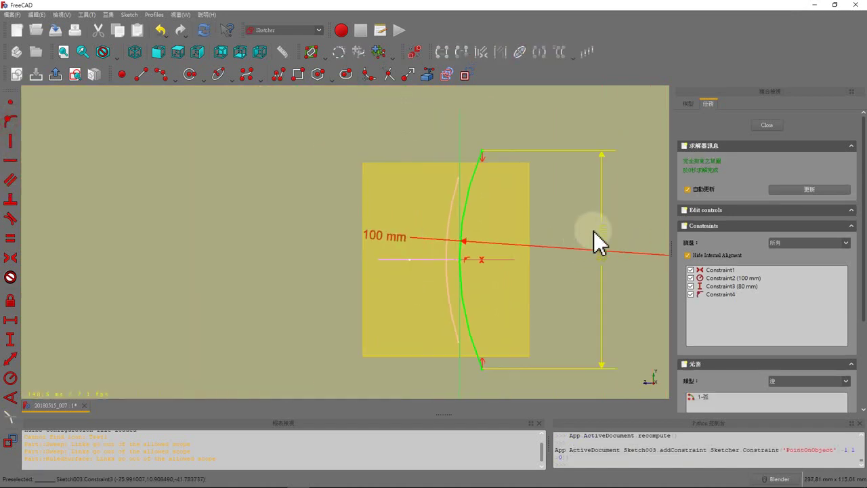
{"action": "left_click_drag", "start_coordinate": [594, 246], "coordinate": [323, 257]}
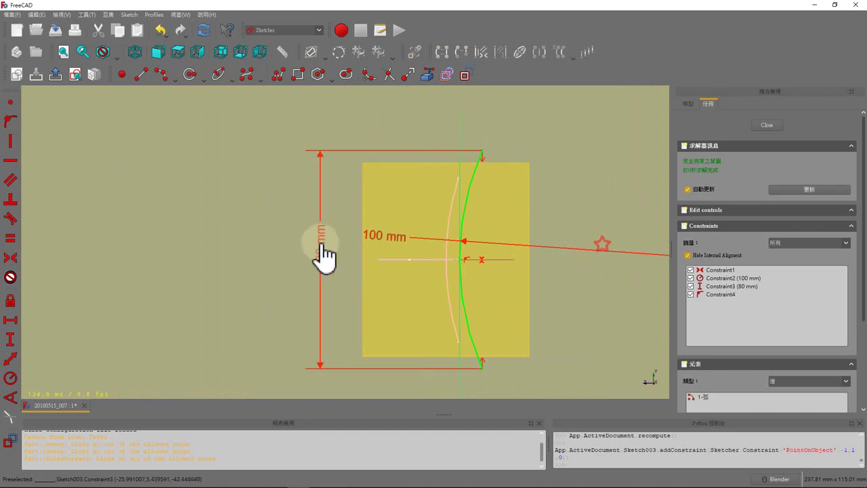
{"action": "left_click", "coordinate": [765, 125]}
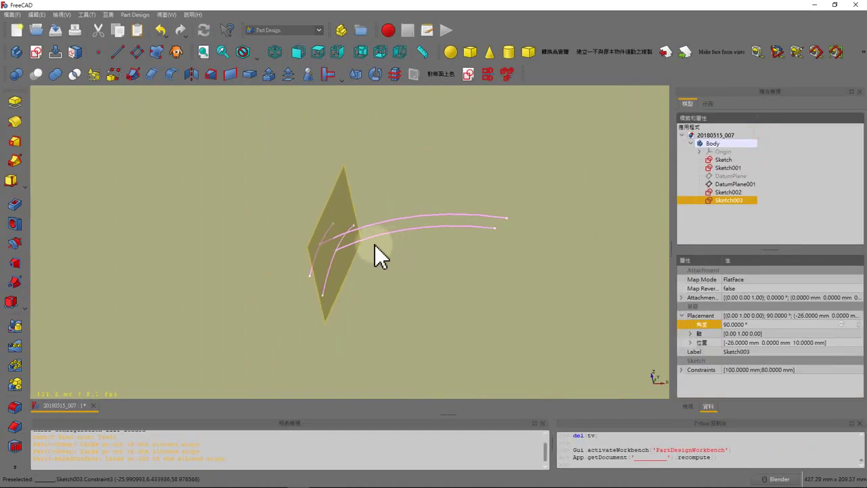
Hide DatumPlane001 in the 3D view
{"action": "key", "text": "space"}
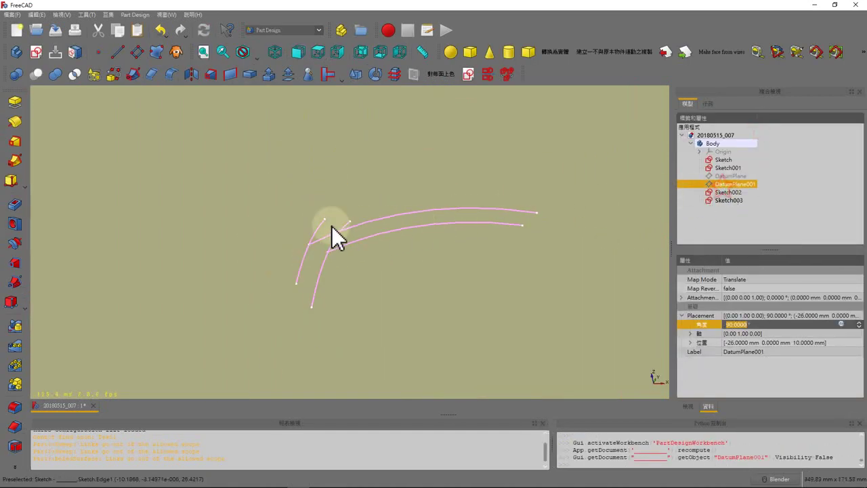
{"action": "scroll", "coordinate": [297, 225], "scroll_direction": "up", "scroll_amount": 2}
{"action": "scroll", "coordinate": [352, 265], "scroll_direction": "down", "scroll_amount": 2}
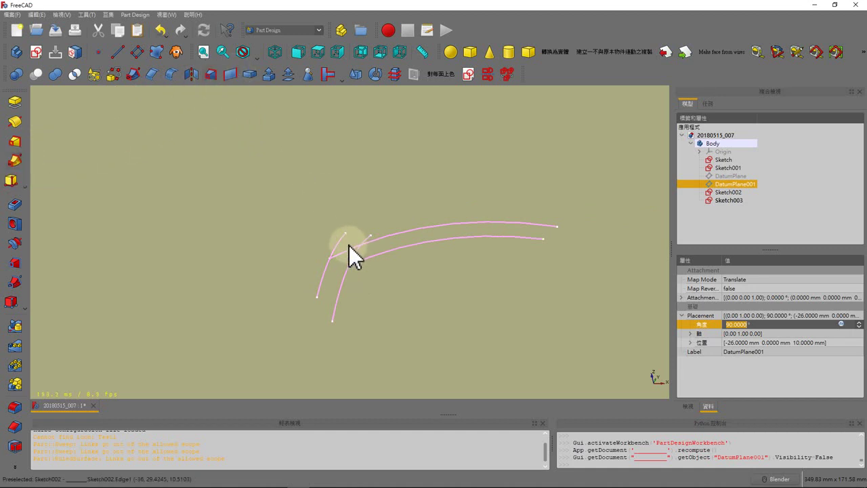
{"action": "scroll", "coordinate": [369, 204], "scroll_direction": "up", "scroll_amount": 2}
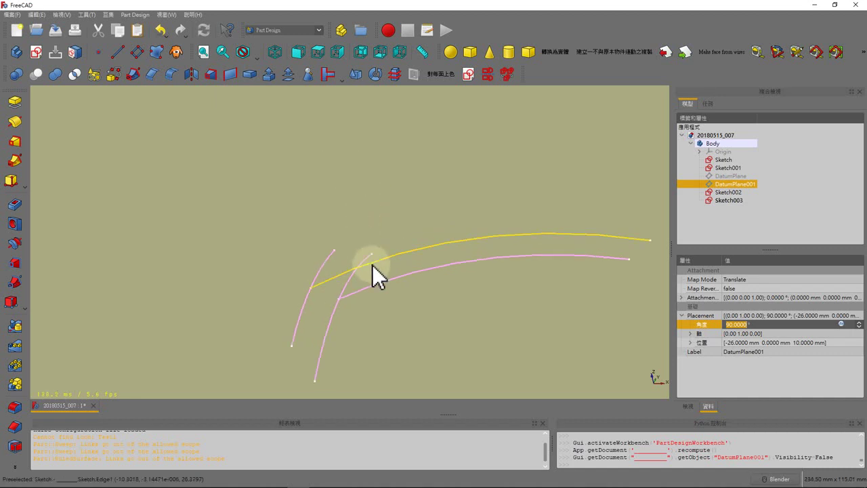
Select Sketch001, Sketch, Sketch002 and Sketch003 to identify each curve, ending on Sketch002
{"action": "left_click", "coordinate": [733, 168]}
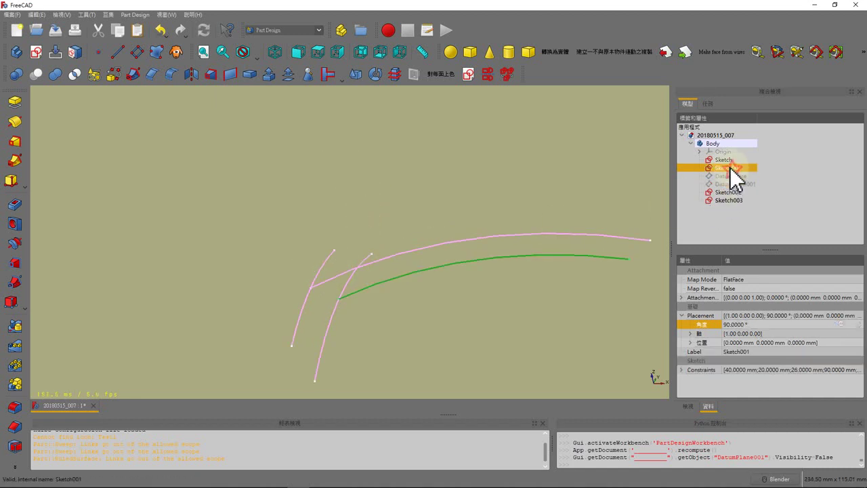
{"action": "left_click", "coordinate": [726, 160]}
{"action": "left_click", "coordinate": [369, 263]}
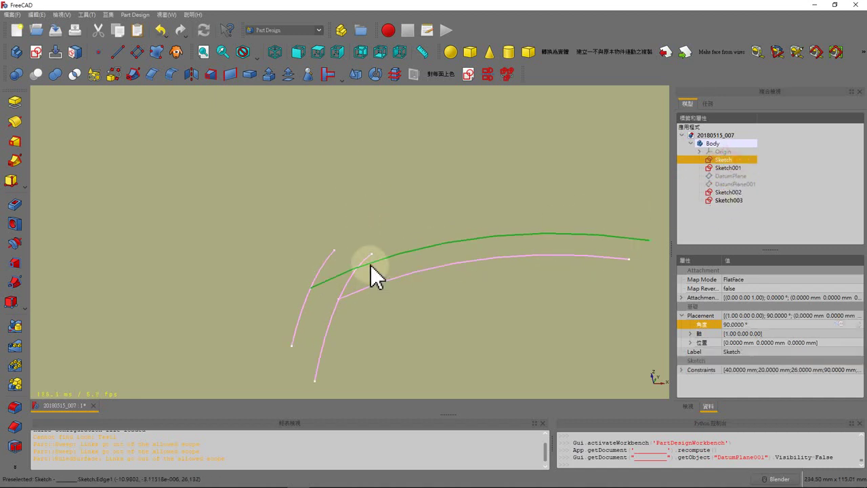
{"action": "left_click", "coordinate": [299, 318]}
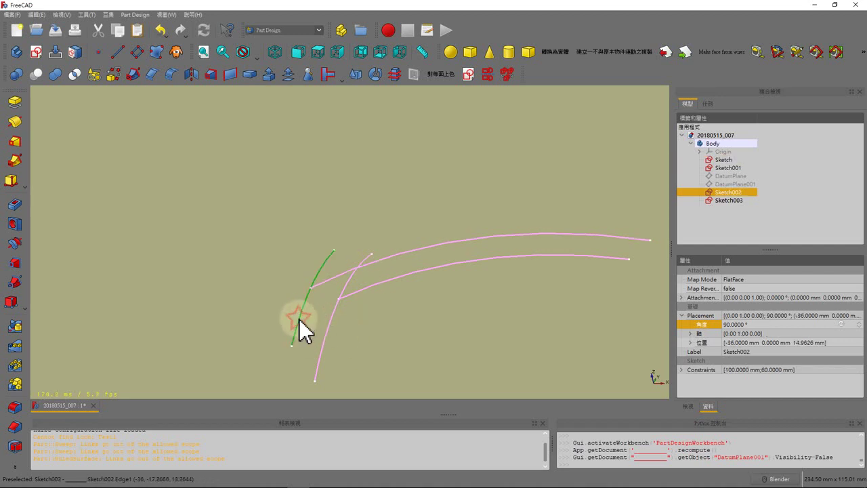
{"action": "left_click", "coordinate": [724, 199]}
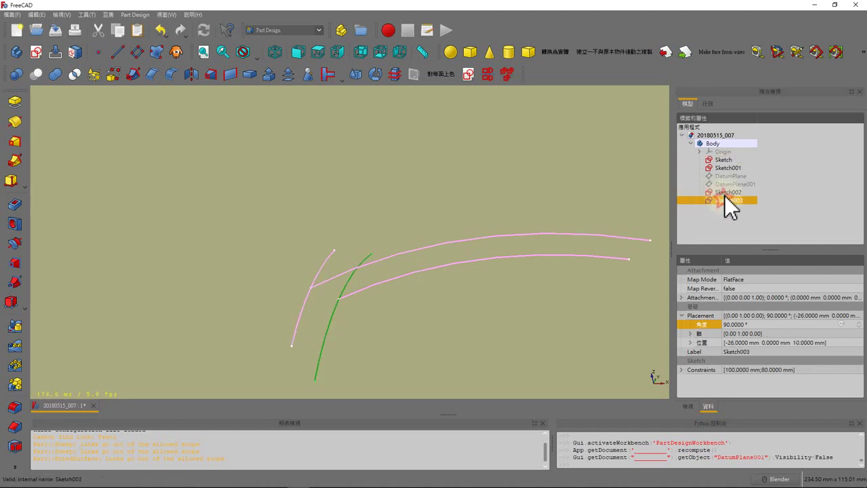
{"action": "left_click", "coordinate": [724, 193]}
Sweep Sketch002 along the upper curve as a solid with Frenet orientation
{"action": "left_click", "coordinate": [132, 74]}
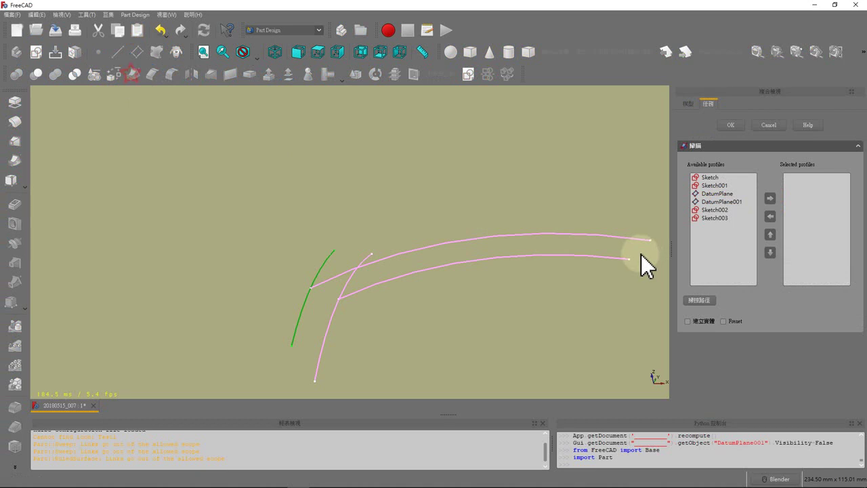
{"action": "left_click", "coordinate": [731, 207]}
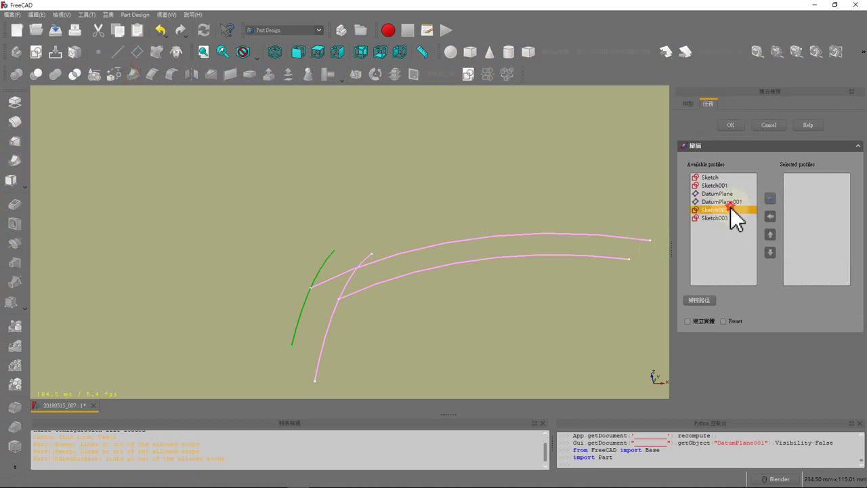
{"action": "left_click", "coordinate": [770, 199]}
{"action": "left_click", "coordinate": [699, 300]}
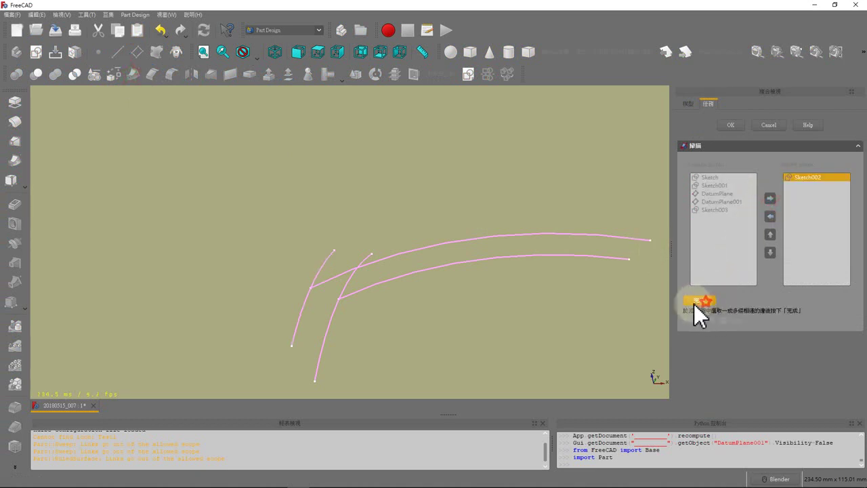
{"action": "left_click", "coordinate": [559, 237]}
{"action": "left_click", "coordinate": [698, 300]}
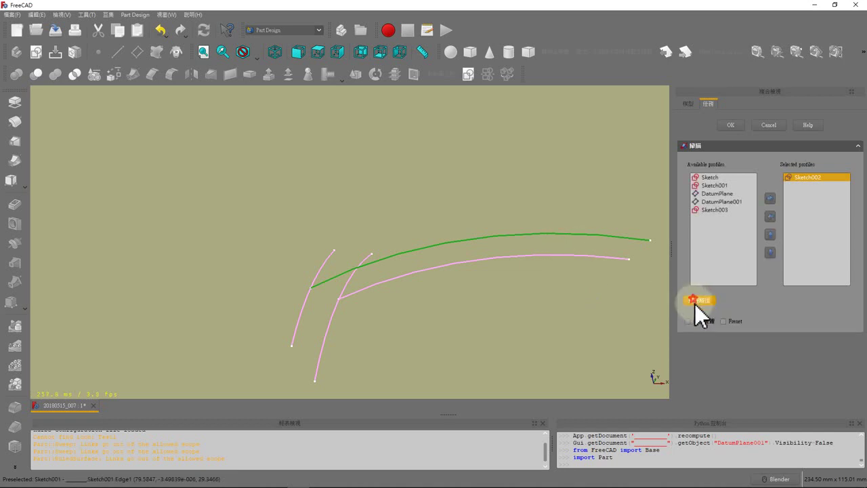
{"action": "left_click", "coordinate": [702, 324]}
{"action": "left_click", "coordinate": [724, 322]}
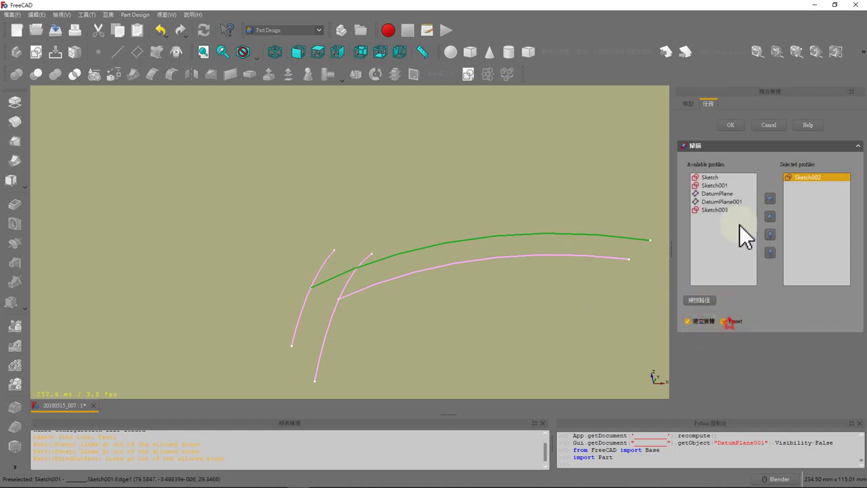
{"action": "left_click", "coordinate": [732, 126]}
Sweep Sketch003 along the lower curve as a second solid with Frenet orientation
{"action": "middle_click_drag", "start_coordinate": [441, 242], "coordinate": [424, 223]}
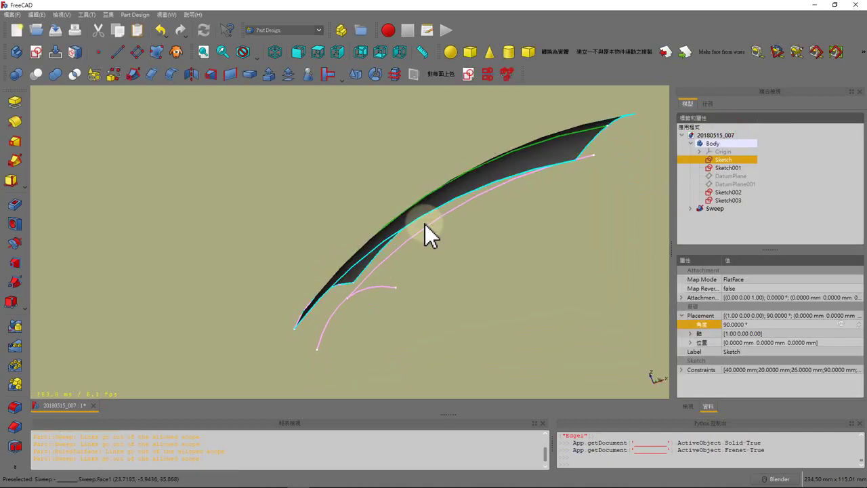
{"action": "left_click", "coordinate": [571, 230]}
{"action": "left_click", "coordinate": [725, 200]}
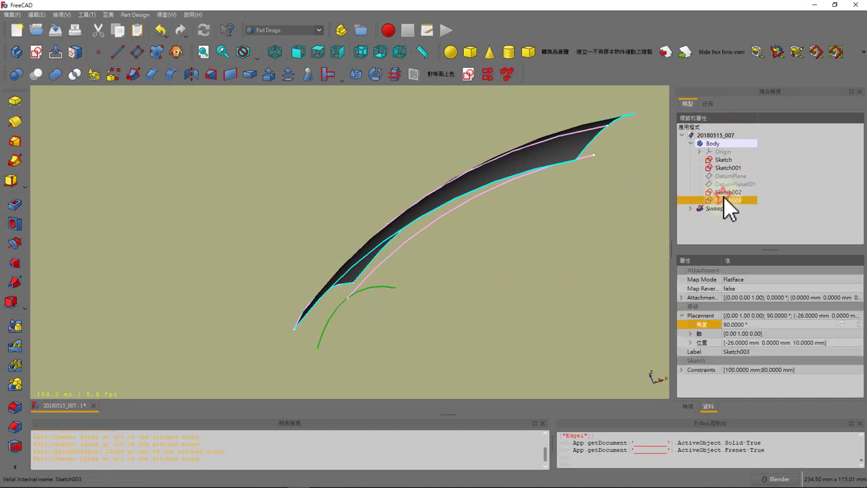
{"action": "left_click", "coordinate": [136, 74]}
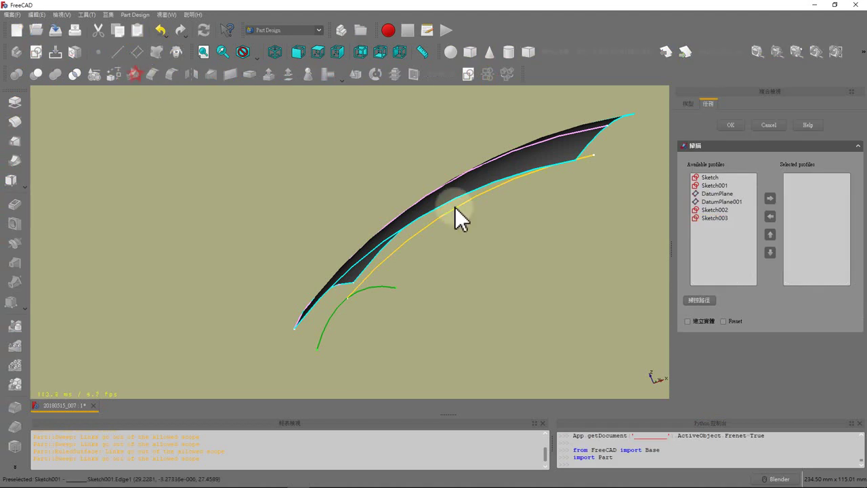
{"action": "left_click", "coordinate": [713, 217]}
{"action": "left_click", "coordinate": [769, 197]}
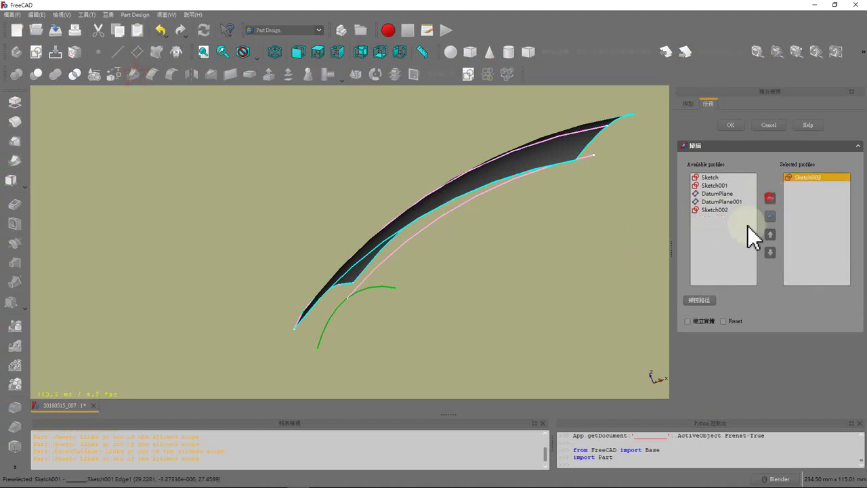
{"action": "left_click", "coordinate": [701, 300]}
{"action": "left_click", "coordinate": [406, 239]}
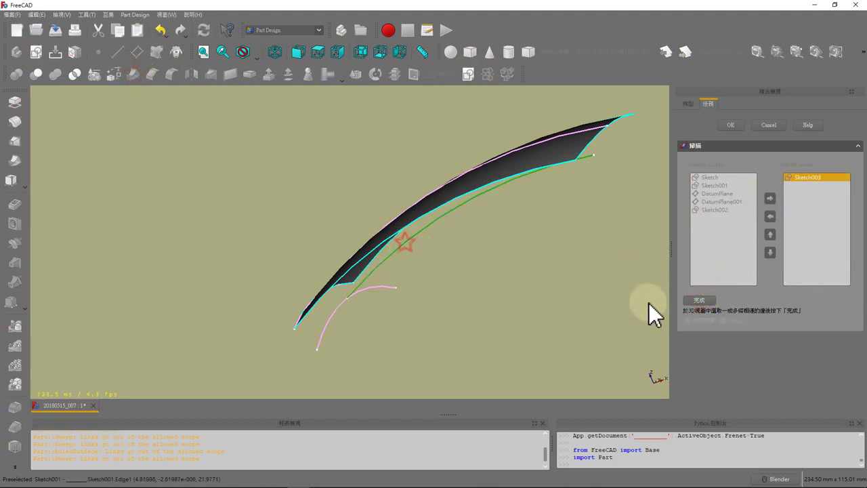
{"action": "left_click", "coordinate": [694, 302]}
{"action": "left_click", "coordinate": [696, 323]}
{"action": "left_click", "coordinate": [724, 322]}
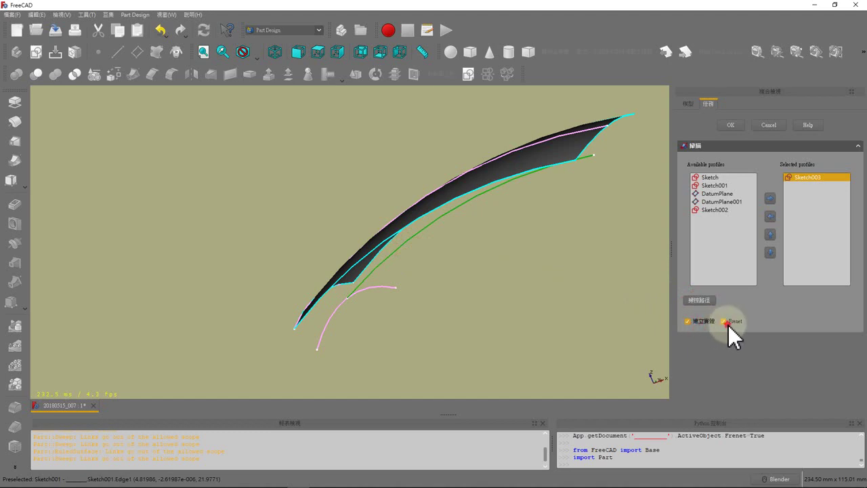
{"action": "left_click", "coordinate": [733, 127]}
Select the upper Sweep and add the lower Sweep001 to the selection
{"action": "middle_click_drag", "start_coordinate": [458, 292], "coordinate": [397, 328]}
{"action": "scroll", "coordinate": [396, 327], "scroll_direction": "down", "scroll_amount": 5}
{"action": "mouse_move", "coordinate": [300, 261]}
{"action": "middle_mouse_down"}
{"action": "mouse_move", "coordinate": [349, 287]}
{"action": "mouse_move", "coordinate": [262, 265]}
{"action": "mouse_move", "coordinate": [399, 250]}
{"action": "mouse_move", "coordinate": [420, 238]}
{"action": "mouse_move", "coordinate": [386, 221]}
{"action": "mouse_move", "coordinate": [407, 286]}
{"action": "middle_mouse_up"}
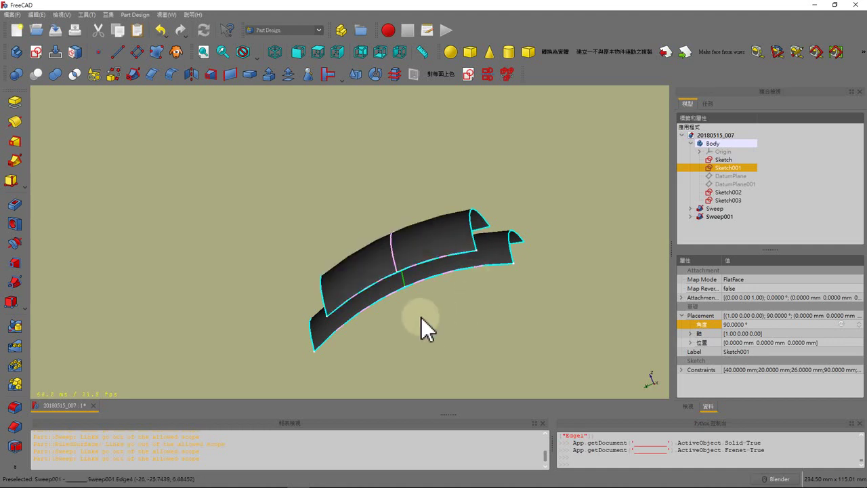
{"action": "mouse_move", "coordinate": [459, 288]}
{"action": "middle_mouse_down"}
{"action": "mouse_move", "coordinate": [348, 248]}
{"action": "mouse_move", "coordinate": [439, 208]}
{"action": "mouse_move", "coordinate": [366, 248]}
{"action": "mouse_move", "coordinate": [437, 221]}
{"action": "mouse_move", "coordinate": [285, 232]}
{"action": "mouse_move", "coordinate": [266, 210]}
{"action": "mouse_move", "coordinate": [435, 258]}
{"action": "middle_mouse_up"}
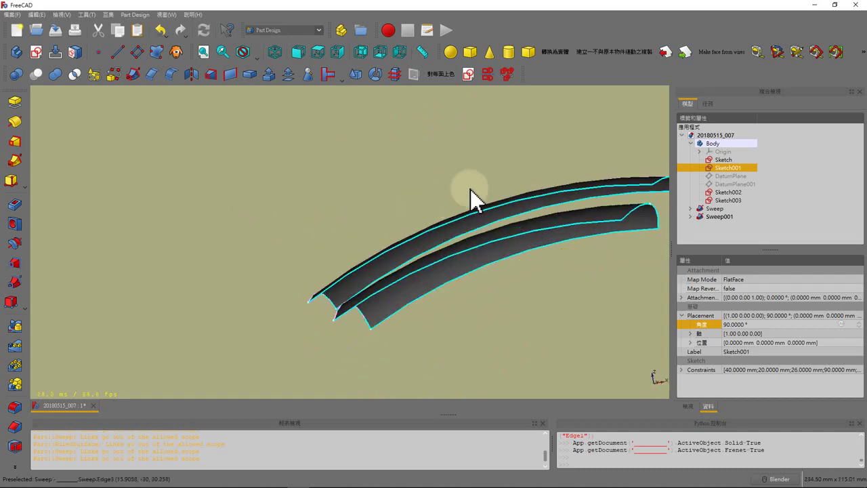
{"action": "left_click", "coordinate": [496, 211]}
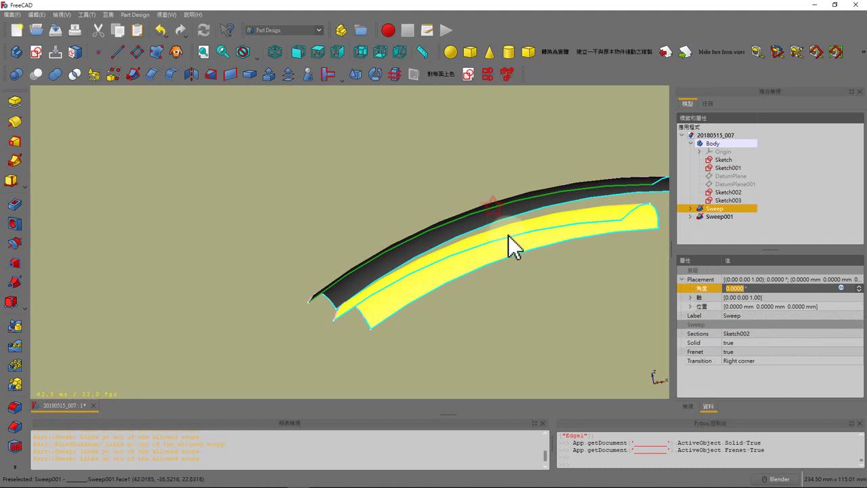
{"action": "left_click", "coordinate": [509, 235], "text": "ctrl"}
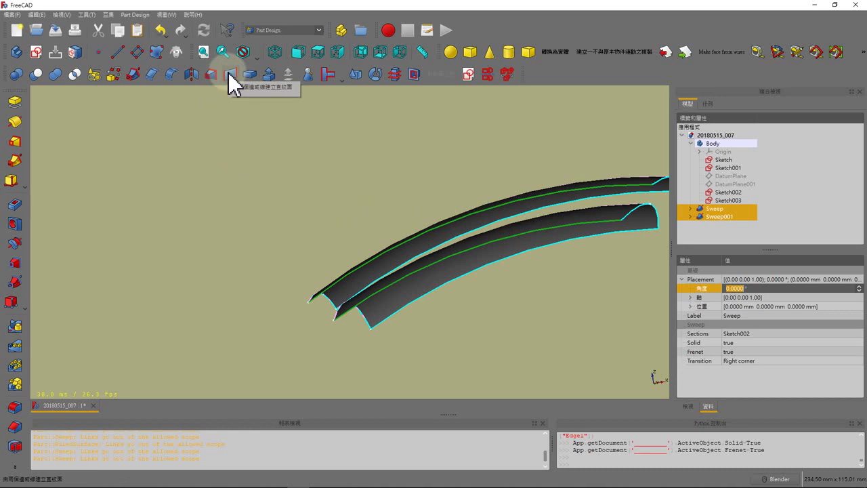
Create the first two ruled surfaces bridging matching edges of the upper and lower sweeps
{"action": "left_click", "coordinate": [229, 73]}
{"action": "mouse_move", "coordinate": [455, 213]}
{"action": "middle_mouse_down"}
{"action": "mouse_move", "coordinate": [302, 238]}
{"action": "mouse_move", "coordinate": [314, 260]}
{"action": "middle_mouse_up"}
{"action": "left_click", "coordinate": [335, 288]}
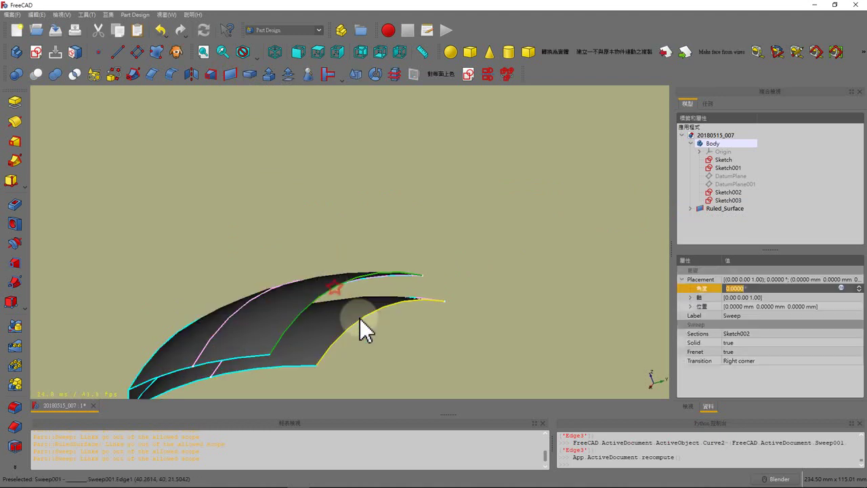
{"action": "left_click", "coordinate": [231, 74]}
{"action": "middle_click_drag", "start_coordinate": [271, 155], "coordinate": [381, 122]}
{"action": "middle_click_drag", "start_coordinate": [323, 164], "coordinate": [259, 190]}
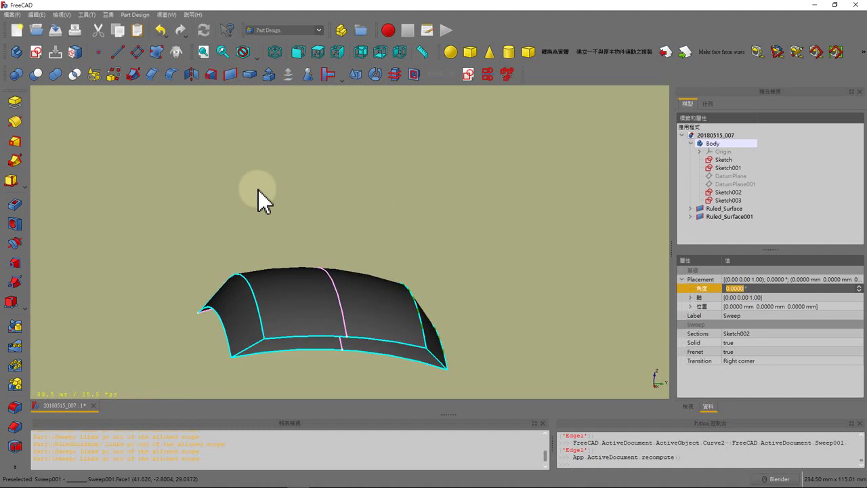
{"action": "left_click", "coordinate": [259, 189]}
{"action": "middle_click_drag", "start_coordinate": [280, 227], "coordinate": [298, 199]}
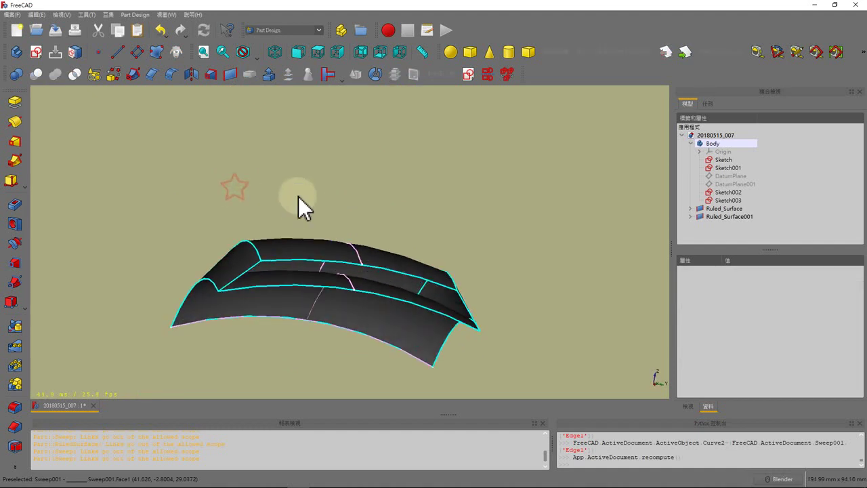
{"action": "left_click", "coordinate": [313, 264]}
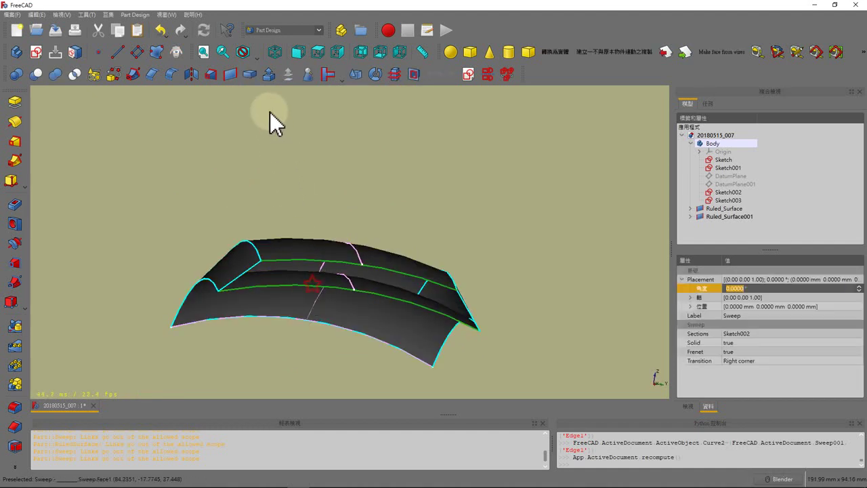
Add the third and fourth ruled surfaces to close the block's remaining sides
{"action": "left_click", "coordinate": [230, 74]}
{"action": "mouse_move", "coordinate": [223, 169]}
{"action": "middle_mouse_down"}
{"action": "mouse_move", "coordinate": [406, 183]}
{"action": "mouse_move", "coordinate": [360, 183]}
{"action": "mouse_move", "coordinate": [367, 213]}
{"action": "middle_mouse_up"}
{"action": "scroll", "coordinate": [428, 177], "scroll_direction": "up", "scroll_amount": 3}
{"action": "left_click", "coordinate": [332, 293]}
{"action": "left_click", "coordinate": [231, 74]}
{"action": "mouse_move", "coordinate": [284, 173]}
{"action": "middle_mouse_down"}
{"action": "mouse_move", "coordinate": [368, 168]}
{"action": "mouse_move", "coordinate": [461, 187]}
{"action": "mouse_move", "coordinate": [525, 156]}
{"action": "mouse_move", "coordinate": [300, 184]}
{"action": "mouse_move", "coordinate": [284, 160]}
{"action": "mouse_move", "coordinate": [178, 164]}
{"action": "mouse_move", "coordinate": [242, 219]}
{"action": "mouse_move", "coordinate": [223, 213]}
{"action": "middle_mouse_up"}
{"action": "scroll", "coordinate": [284, 160], "scroll_direction": "down", "scroll_amount": 5}
{"action": "scroll", "coordinate": [284, 159], "scroll_direction": "up", "scroll_amount": 5}
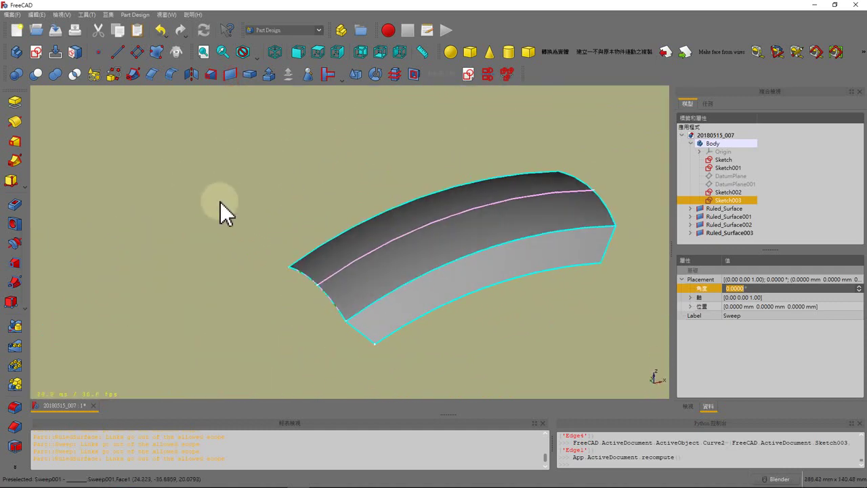
Expand Ruled_Surface, then briefly hide and re-show Sweep and Sweep001
{"action": "left_click", "coordinate": [724, 209]}
{"action": "left_click", "coordinate": [691, 208]}
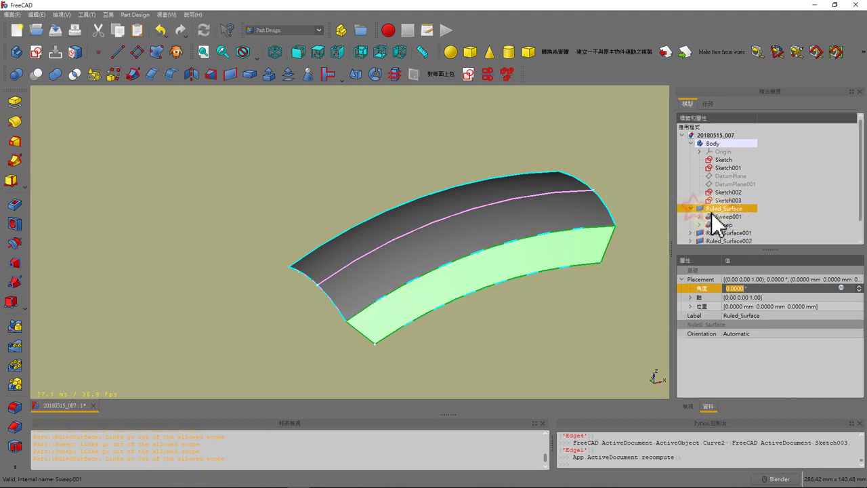
{"action": "left_click", "coordinate": [713, 216]}
{"action": "key", "text": "space"}
{"action": "left_click", "coordinate": [717, 224]}
{"action": "key", "text": "space"}
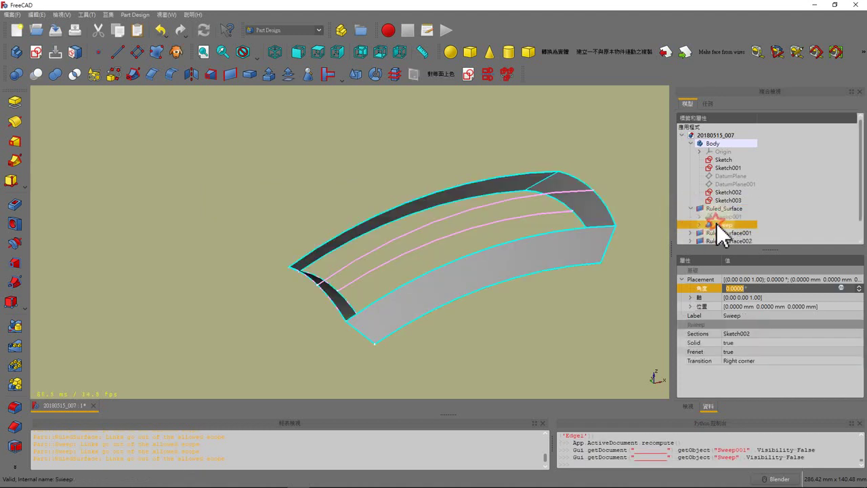
{"action": "middle_click_drag", "start_coordinate": [403, 223], "coordinate": [338, 228]}
{"action": "key", "text": "space"}
{"action": "left_click", "coordinate": [718, 216]}
{"action": "key", "text": "space"}
Hide Sketch, Sketch001, Sketch002 and Sketch003, leaving the curved block visible
{"action": "left_click", "coordinate": [720, 164]}
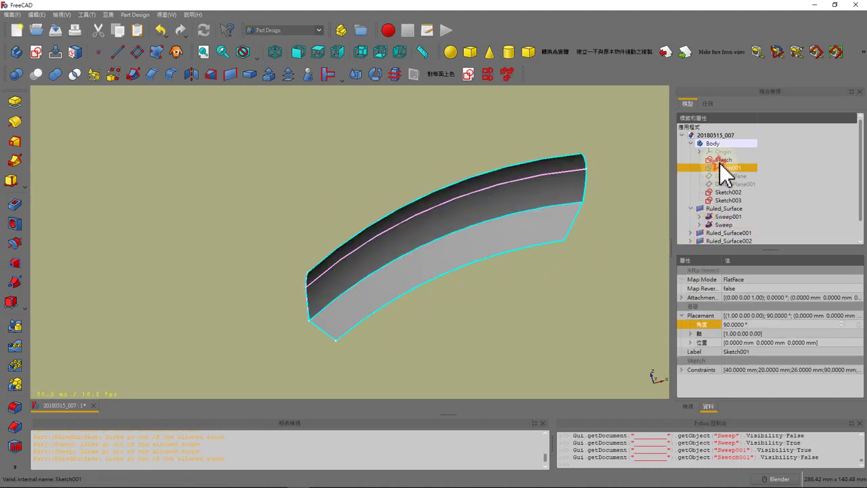
{"action": "key", "text": "space"}
{"action": "left_click", "coordinate": [720, 160]}
{"action": "key", "text": "space"}
{"action": "left_click", "coordinate": [735, 198]}
{"action": "key", "text": "space"}
{"action": "left_click", "coordinate": [734, 194]}
{"action": "key", "text": "space"}
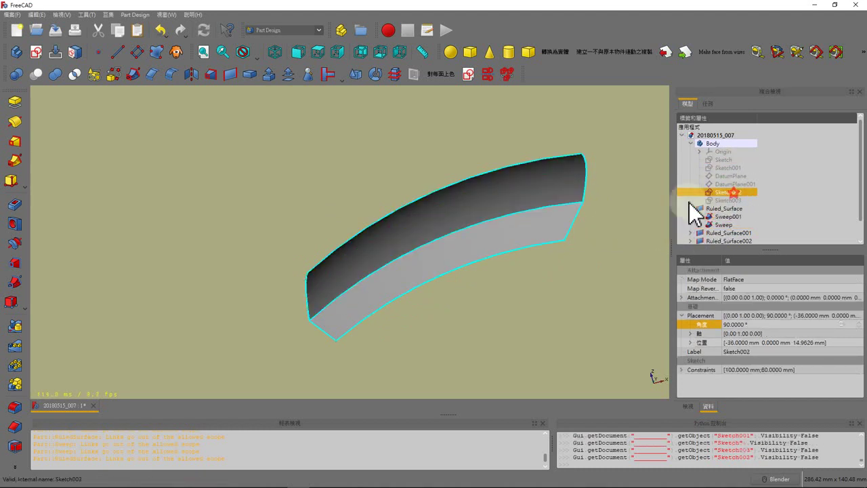
{"action": "scroll", "coordinate": [257, 222], "scroll_direction": "down", "scroll_amount": 3}
{"action": "scroll", "coordinate": [256, 222], "scroll_direction": "down", "scroll_amount": 2}
{"action": "mouse_move", "coordinate": [256, 222]}
{"action": "middle_mouse_down"}
{"action": "mouse_move", "coordinate": [253, 196]}
{"action": "mouse_move", "coordinate": [300, 188]}
{"action": "middle_mouse_up"}
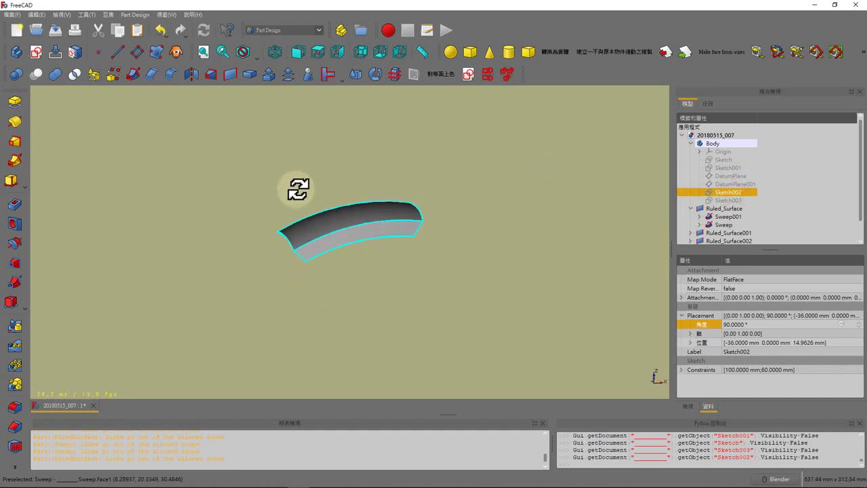
{"action": "mouse_move", "coordinate": [320, 206]}
{"action": "middle_mouse_down"}
{"action": "mouse_move", "coordinate": [416, 188]}
{"action": "mouse_move", "coordinate": [338, 188]}
{"action": "mouse_move", "coordinate": [324, 201]}
{"action": "middle_mouse_up"}
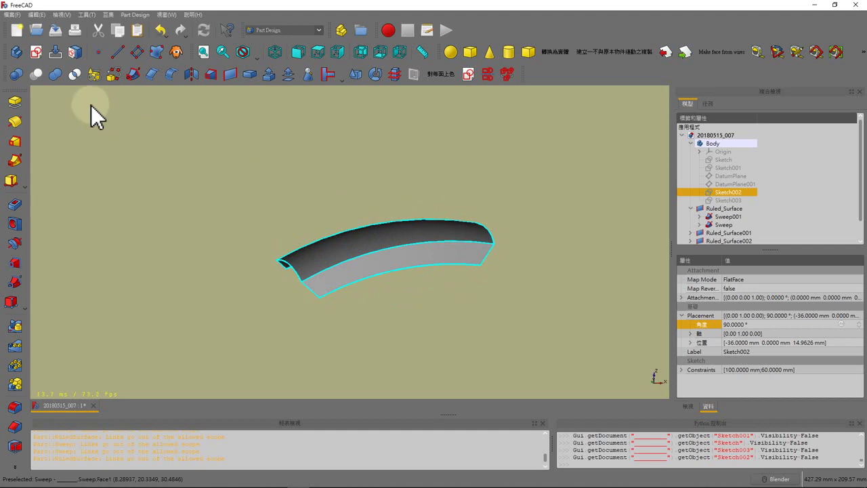
Build a Shell from the sweep and ruled-surface faces using Shape builder's Shell from faces
{"action": "left_click", "coordinate": [110, 72]}
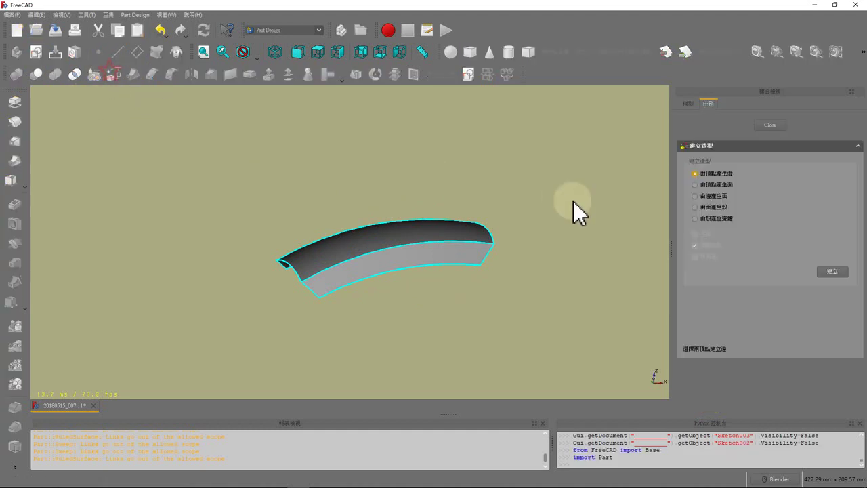
{"action": "left_click", "coordinate": [716, 208]}
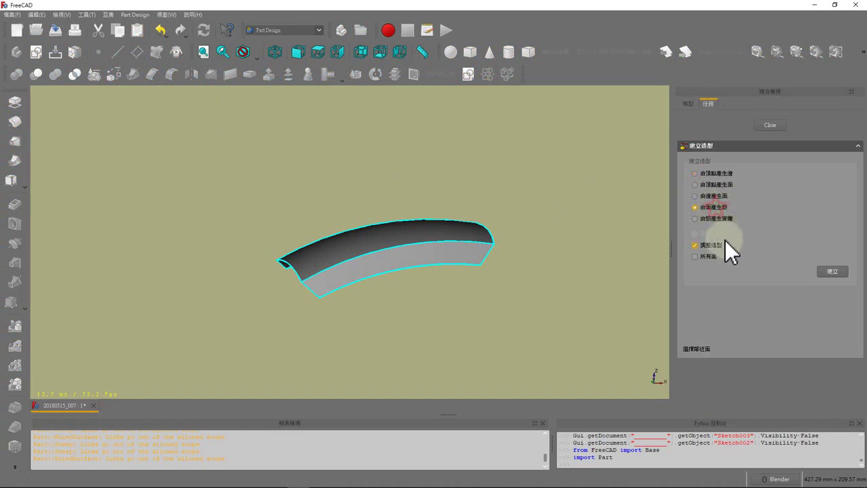
{"action": "middle_click_drag", "start_coordinate": [345, 257], "coordinate": [383, 237]}
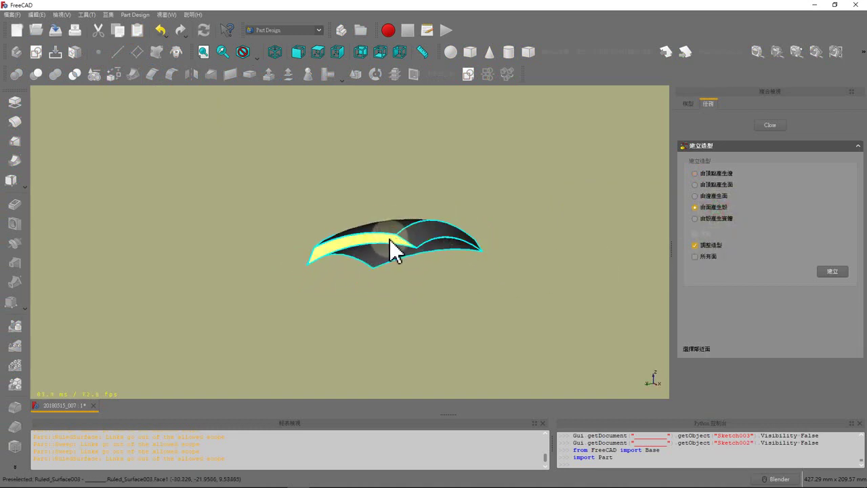
{"action": "mouse_move", "coordinate": [426, 238]}
{"action": "middle_mouse_down"}
{"action": "mouse_move", "coordinate": [513, 230]}
{"action": "mouse_move", "coordinate": [333, 251]}
{"action": "mouse_move", "coordinate": [399, 223]}
{"action": "middle_mouse_up"}
{"action": "left_click", "coordinate": [376, 246]}
{"action": "middle_click_drag", "start_coordinate": [393, 202], "coordinate": [213, 248]}
{"action": "mouse_move", "coordinate": [332, 285]}
{"action": "middle_mouse_down"}
{"action": "mouse_move", "coordinate": [428, 279]}
{"action": "mouse_move", "coordinate": [511, 225]}
{"action": "middle_mouse_up"}
{"action": "left_click", "coordinate": [835, 272]}
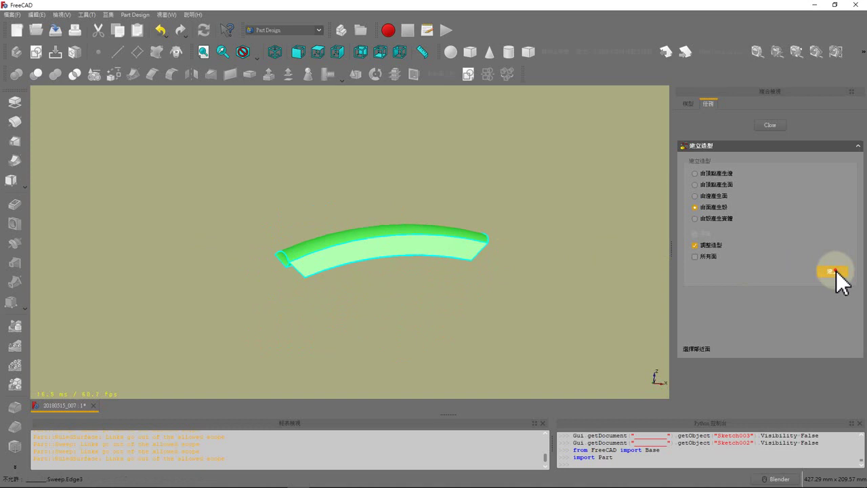
{"action": "left_click", "coordinate": [688, 104]}
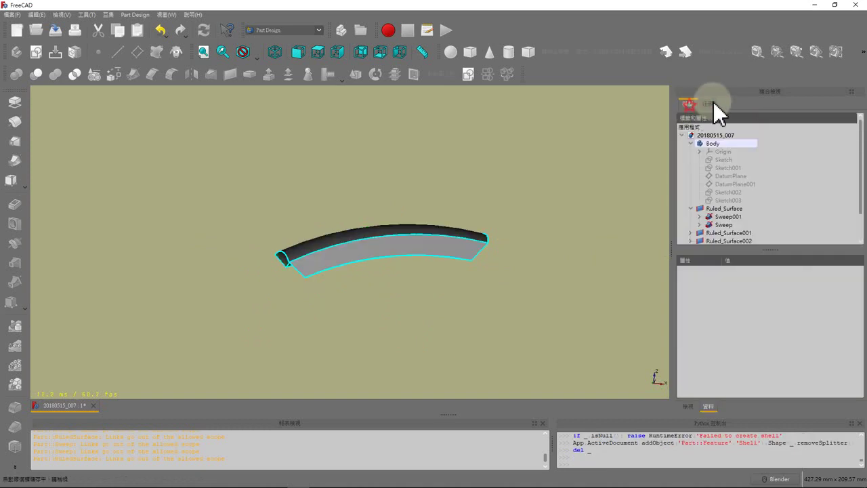
Close the Shape builder and hide Ruled_Surface through Ruled_Surface003
{"action": "left_click", "coordinate": [709, 104]}
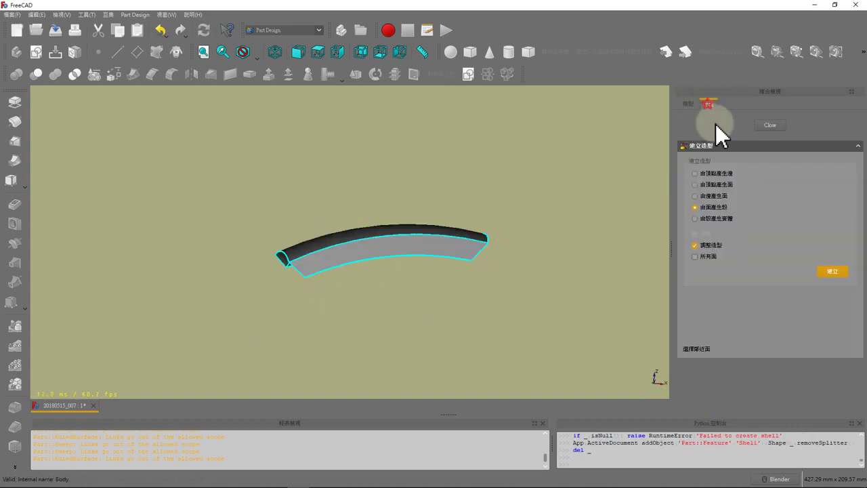
{"action": "left_click", "coordinate": [770, 125]}
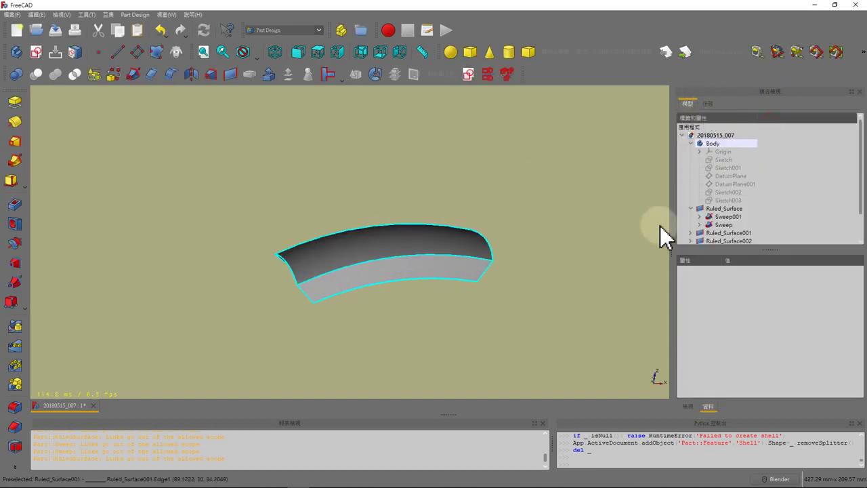
{"action": "left_click", "coordinate": [724, 208]}
{"action": "key", "text": "space"}
{"action": "left_click", "coordinate": [727, 216]}
{"action": "key", "text": "space"}
{"action": "left_click", "coordinate": [729, 224]}
{"action": "key", "text": "space"}
{"action": "left_click", "coordinate": [729, 229]}
{"action": "key", "text": "space"}
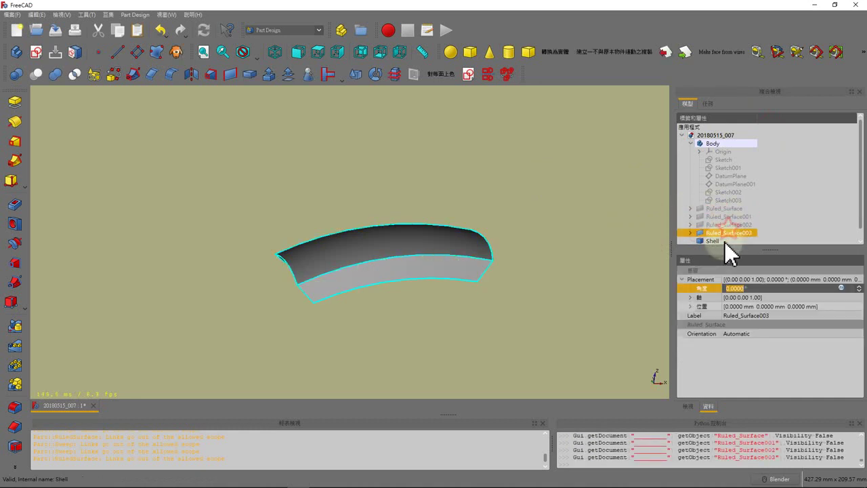
{"action": "left_click", "coordinate": [725, 242]}
{"action": "key", "text": "space"}
{"action": "middle_click_drag", "start_coordinate": [231, 229], "coordinate": [246, 234]}
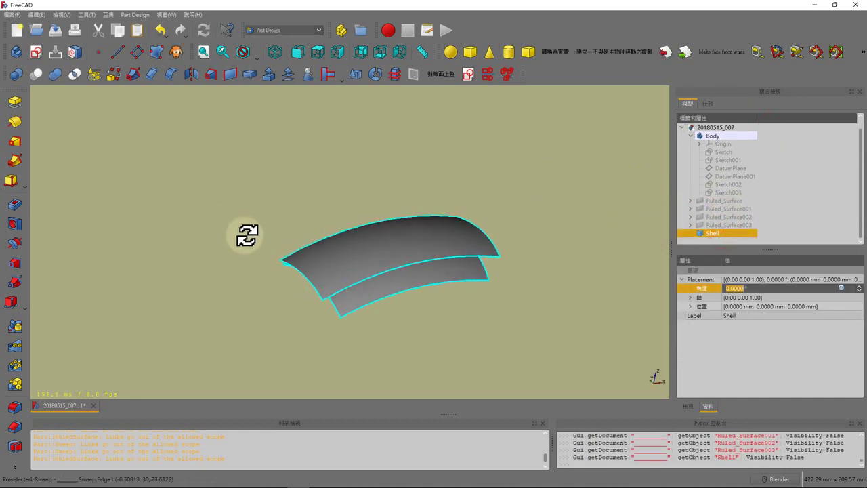
Hide Sweep and Sweep001 and show the Shell on its own
{"action": "left_click", "coordinate": [691, 207]}
{"action": "left_click", "coordinate": [719, 218]}
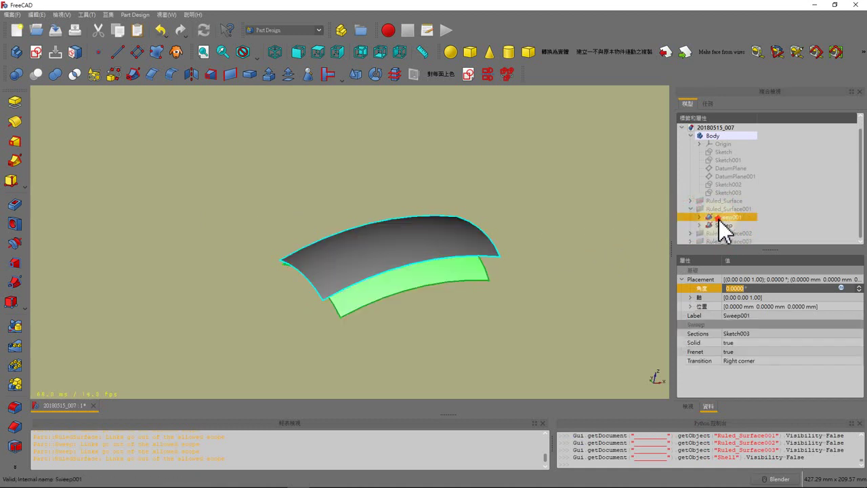
{"action": "key", "text": "space"}
{"action": "left_click", "coordinate": [727, 224]}
{"action": "key", "text": "space"}
{"action": "left_click", "coordinate": [690, 208]}
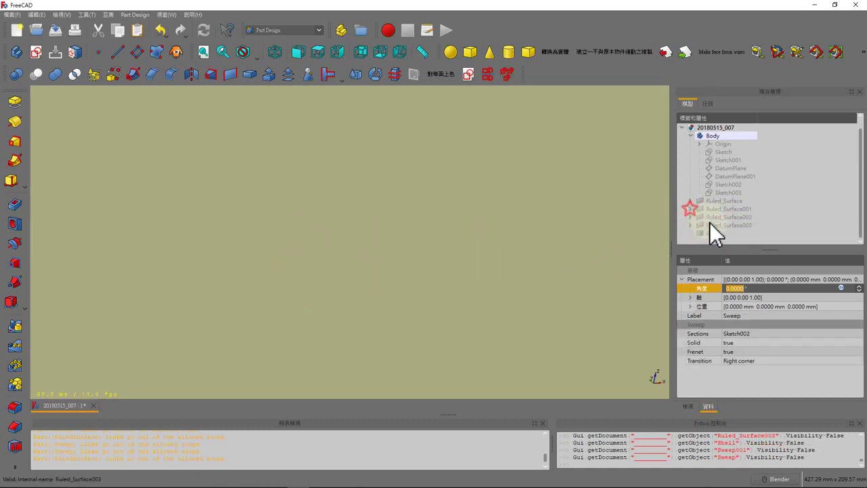
{"action": "left_click", "coordinate": [713, 234]}
{"action": "key", "text": "space"}
{"action": "key", "text": "space"}
{"action": "key", "text": "space"}
{"action": "mouse_move", "coordinate": [276, 263]}
{"action": "middle_mouse_down"}
{"action": "mouse_move", "coordinate": [265, 242]}
{"action": "mouse_move", "coordinate": [247, 256]}
{"action": "middle_mouse_up"}
{"action": "left_click", "coordinate": [247, 256]}
{"action": "mouse_move", "coordinate": [498, 260]}
{"action": "middle_mouse_down"}
{"action": "mouse_move", "coordinate": [299, 338]}
{"action": "mouse_move", "coordinate": [277, 275]}
{"action": "middle_mouse_up"}
{"action": "mouse_move", "coordinate": [420, 285]}
{"action": "middle_mouse_down"}
{"action": "mouse_move", "coordinate": [348, 291]}
{"action": "mouse_move", "coordinate": [448, 275]}
{"action": "mouse_move", "coordinate": [411, 253]}
{"action": "mouse_move", "coordinate": [407, 260]}
{"action": "middle_mouse_up"}
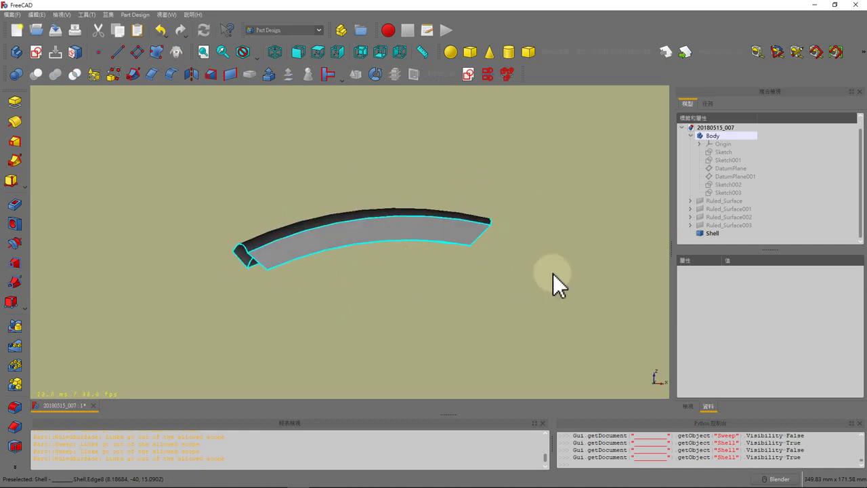
Convert the Shell into a solid with Shape builder's Solid from shell
{"action": "left_click", "coordinate": [117, 78]}
{"action": "left_click", "coordinate": [702, 216]}
{"action": "left_click", "coordinate": [375, 232]}
{"action": "mouse_move", "coordinate": [374, 231]}
{"action": "middle_mouse_down"}
{"action": "mouse_move", "coordinate": [296, 232]}
{"action": "mouse_move", "coordinate": [399, 249]}
{"action": "mouse_move", "coordinate": [511, 219]}
{"action": "mouse_move", "coordinate": [326, 184]}
{"action": "mouse_move", "coordinate": [334, 237]}
{"action": "mouse_move", "coordinate": [345, 236]}
{"action": "middle_mouse_up"}
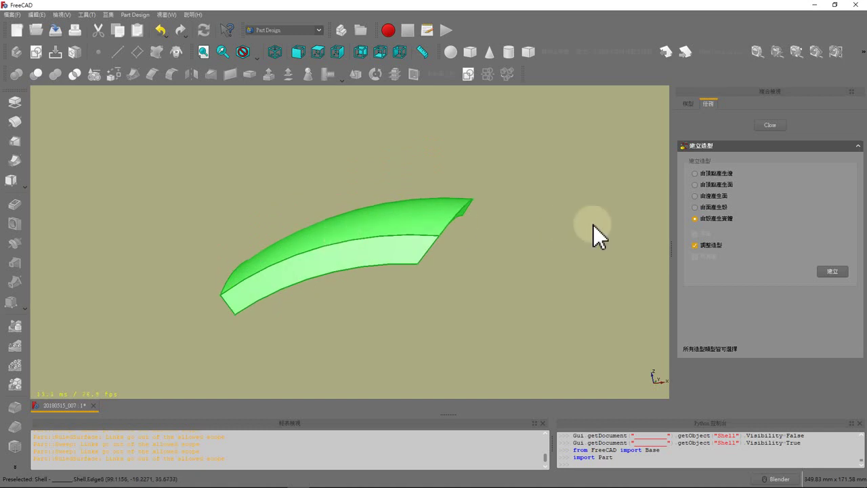
{"action": "left_click", "coordinate": [830, 271]}
{"action": "left_click", "coordinate": [770, 125]}
Hide the original Shell and select the new Solid to inspect it
{"action": "left_click", "coordinate": [709, 225]}
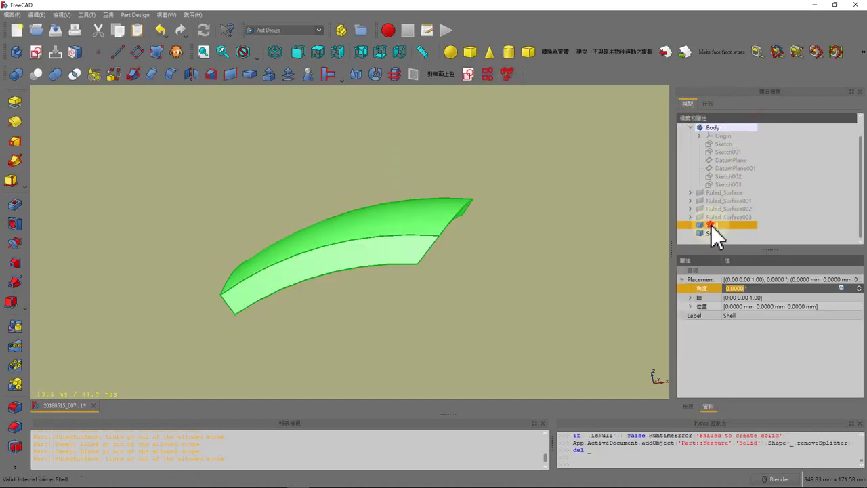
{"action": "key", "text": "space"}
{"action": "left_click", "coordinate": [710, 235]}
{"action": "mouse_move", "coordinate": [337, 246]}
{"action": "middle_mouse_down"}
{"action": "mouse_move", "coordinate": [375, 183]}
{"action": "mouse_move", "coordinate": [368, 247]}
{"action": "mouse_move", "coordinate": [573, 194]}
{"action": "mouse_move", "coordinate": [349, 191]}
{"action": "mouse_move", "coordinate": [376, 190]}
{"action": "mouse_move", "coordinate": [317, 182]}
{"action": "middle_mouse_up"}
Compare the Shell against the Solid by toggling each, then hide the Shell
{"action": "left_click", "coordinate": [230, 192]}
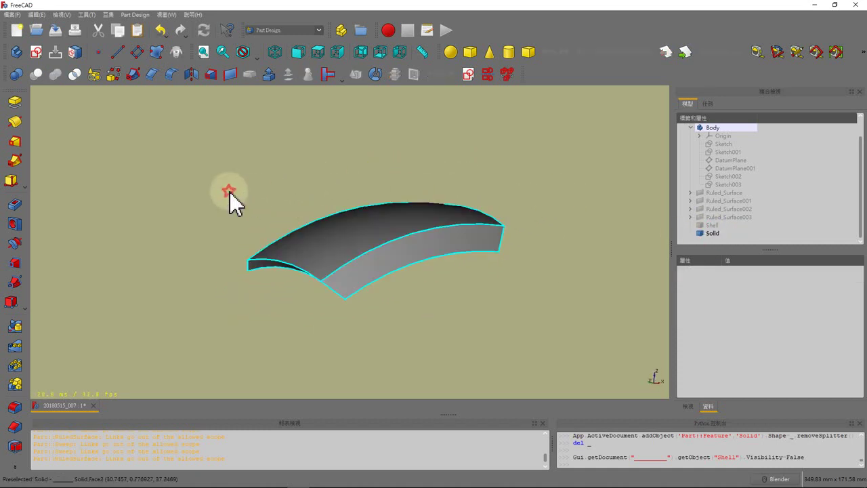
{"action": "left_click", "coordinate": [714, 225]}
{"action": "key", "text": "space"}
{"action": "left_click", "coordinate": [712, 233]}
{"action": "key", "text": "space"}
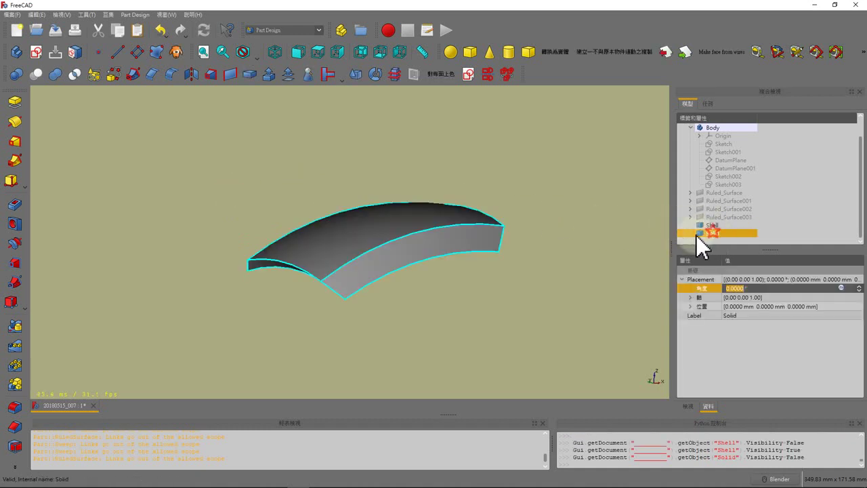
{"action": "mouse_move", "coordinate": [268, 216]}
{"action": "middle_mouse_down"}
{"action": "mouse_move", "coordinate": [389, 178]}
{"action": "mouse_move", "coordinate": [263, 219]}
{"action": "mouse_move", "coordinate": [399, 219]}
{"action": "mouse_move", "coordinate": [332, 224]}
{"action": "mouse_move", "coordinate": [309, 246]}
{"action": "mouse_move", "coordinate": [286, 217]}
{"action": "mouse_move", "coordinate": [398, 222]}
{"action": "mouse_move", "coordinate": [457, 213]}
{"action": "mouse_move", "coordinate": [215, 213]}
{"action": "mouse_move", "coordinate": [386, 210]}
{"action": "mouse_move", "coordinate": [307, 220]}
{"action": "middle_mouse_up"}
{"action": "left_click", "coordinate": [333, 224]}
{"action": "key", "text": "space"}
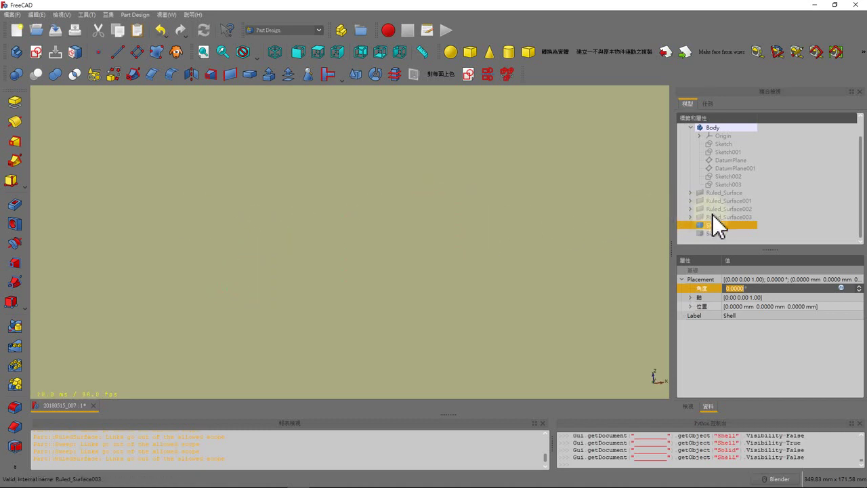
Show Ruled_Surface003, Ruled_Surface002 and Ruled_Surface001 again and view them from a new angle
{"action": "left_click", "coordinate": [712, 215]}
{"action": "key", "text": "space"}
{"action": "left_click", "coordinate": [713, 208]}
{"action": "key", "text": "space"}
{"action": "left_click", "coordinate": [713, 200]}
{"action": "key", "text": "space"}
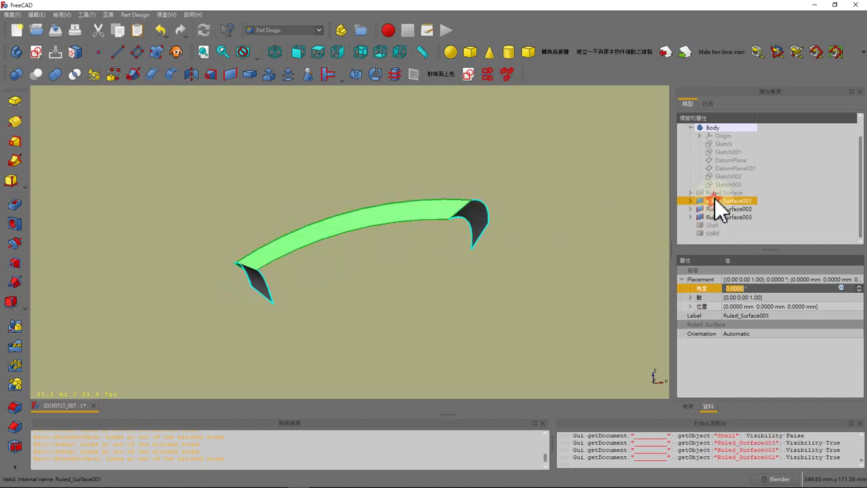
{"action": "left_click", "coordinate": [597, 218]}
{"action": "mouse_move", "coordinate": [596, 218]}
{"action": "middle_mouse_down"}
{"action": "mouse_move", "coordinate": [390, 243]}
{"action": "mouse_move", "coordinate": [474, 237]}
{"action": "middle_mouse_up"}
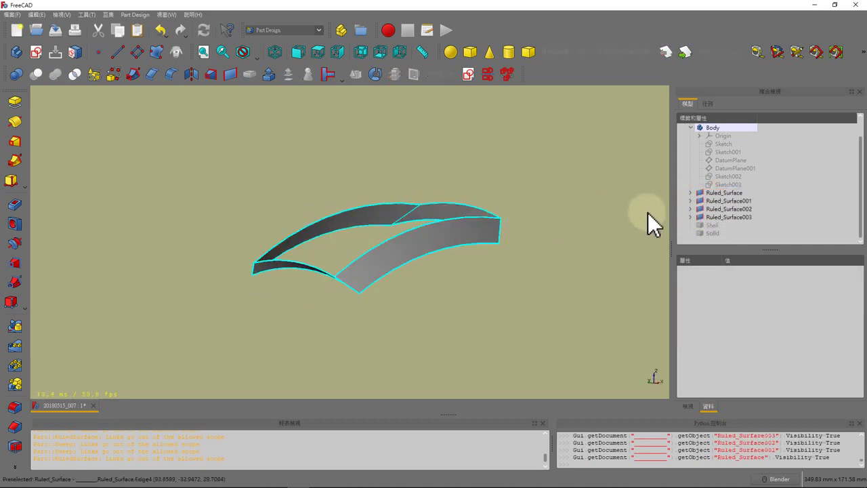
Toggle Sweep001 and Sweep visibility to inspect the sweeps
{"action": "left_click", "coordinate": [718, 201]}
{"action": "key", "text": "space"}
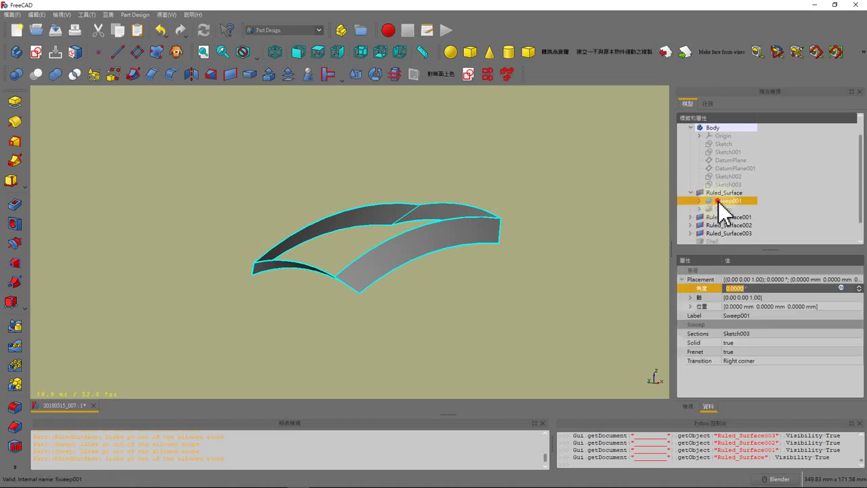
{"action": "left_click", "coordinate": [727, 210]}
{"action": "key", "text": "space"}
{"action": "key", "text": "space"}
{"action": "mouse_move", "coordinate": [278, 211]}
{"action": "middle_mouse_down"}
{"action": "mouse_move", "coordinate": [170, 251]}
{"action": "mouse_move", "coordinate": [236, 250]}
{"action": "middle_mouse_up"}
{"action": "key", "text": "space"}
{"action": "left_click", "coordinate": [712, 202]}
Hide Ruled_Surface, Sweep001, Sweep and Ruled_Surface001
{"action": "key", "text": "space"}
{"action": "left_click", "coordinate": [715, 205]}
{"action": "key", "text": "space"}
{"action": "key", "text": "space"}
{"action": "left_click", "coordinate": [719, 215]}
{"action": "key", "text": "space"}
{"action": "left_click", "coordinate": [720, 225]}
{"action": "key", "text": "space"}
{"action": "left_click", "coordinate": [720, 233]}
Hide Ruled_Surface003 and inspect the remaining Solid
{"action": "key", "text": "space"}
{"action": "scroll", "coordinate": [724, 218], "scroll_direction": "down", "scroll_amount": 1}
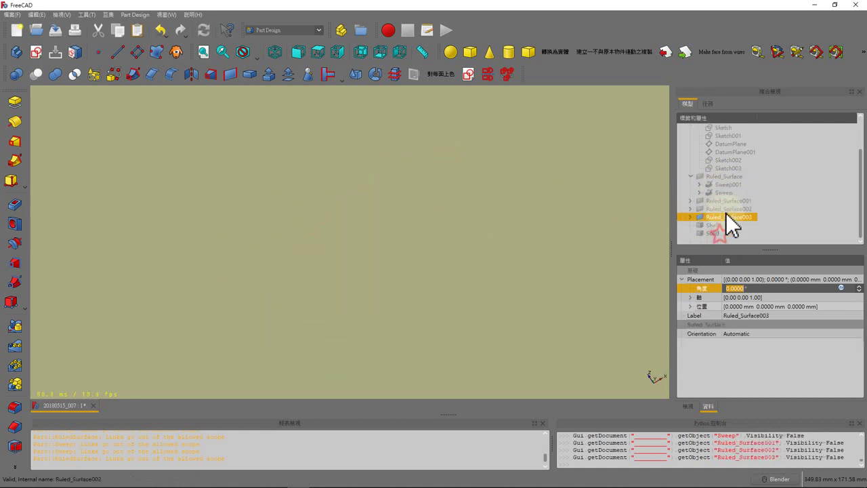
{"action": "left_click", "coordinate": [714, 234]}
{"action": "key", "text": "space"}
{"action": "mouse_move", "coordinate": [233, 218]}
{"action": "middle_mouse_down"}
{"action": "mouse_move", "coordinate": [248, 193]}
{"action": "mouse_move", "coordinate": [276, 181]}
{"action": "mouse_move", "coordinate": [226, 160]}
{"action": "mouse_move", "coordinate": [267, 169]}
{"action": "mouse_move", "coordinate": [237, 194]}
{"action": "middle_mouse_up"}
{"action": "left_click", "coordinate": [278, 183]}
{"action": "scroll", "coordinate": [698, 191], "scroll_direction": "up", "scroll_amount": 2}
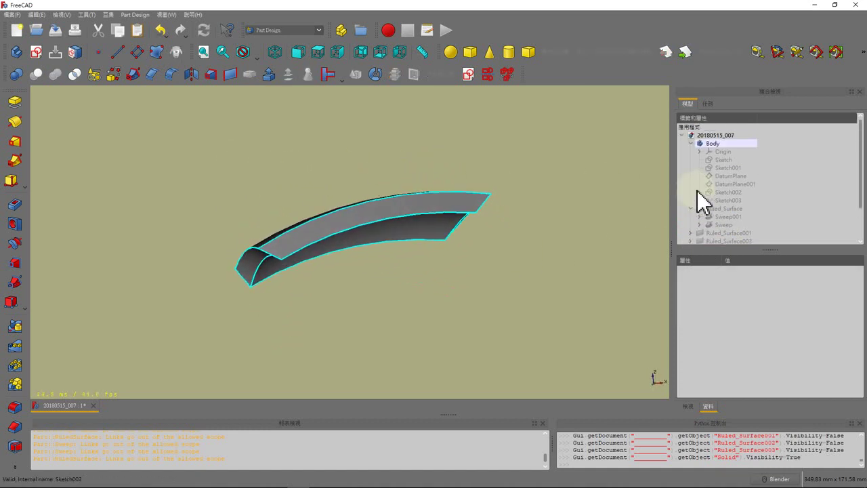
Collapse the Body and Ruled_Surface branches and deactivate the original Body
{"action": "left_click", "coordinate": [691, 144]}
{"action": "left_click", "coordinate": [691, 151]}
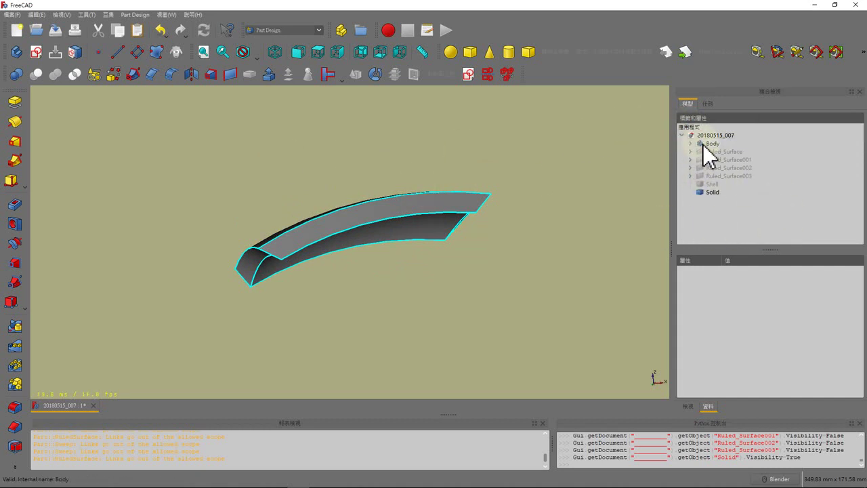
{"action": "right_click", "coordinate": [703, 145]}
{"action": "left_click", "coordinate": [716, 150]}
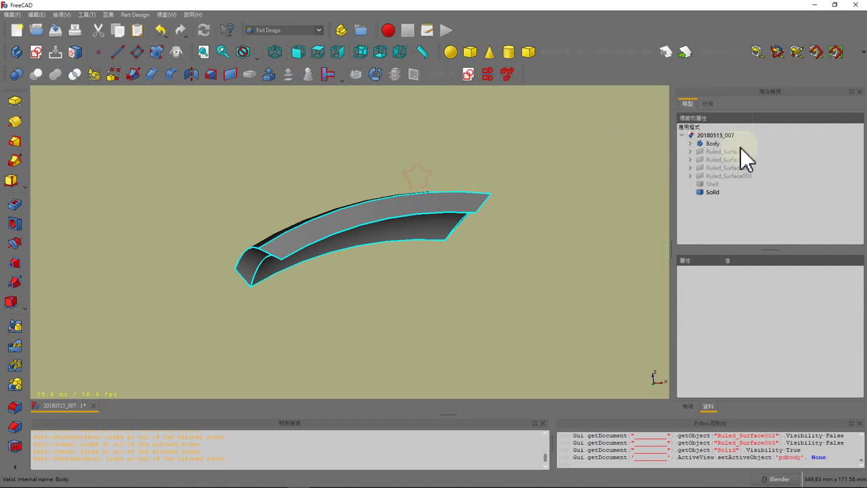
Create Body001 with the Solid as its base feature and start a sketch in it
{"action": "left_click", "coordinate": [16, 74]}
{"action": "left_click", "coordinate": [709, 194]}
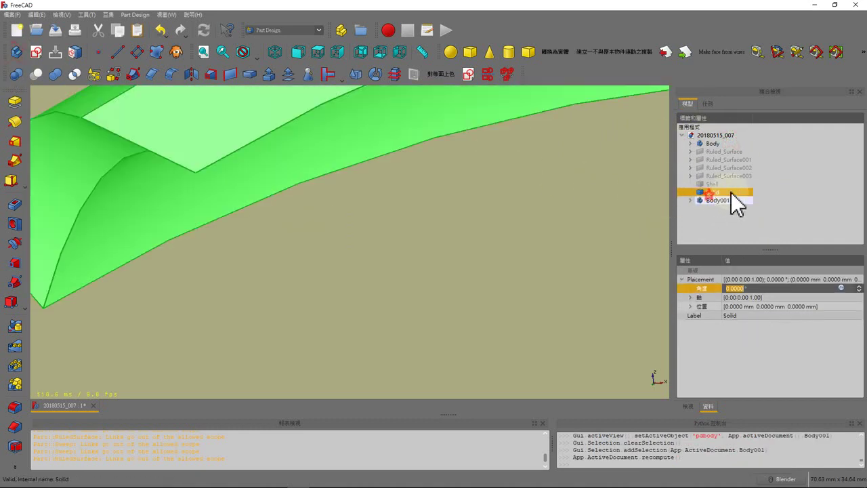
{"action": "left_click_drag", "start_coordinate": [716, 192], "coordinate": [718, 200]}
{"action": "left_click", "coordinate": [691, 200]}
{"action": "left_click", "coordinate": [705, 202]}
{"action": "mouse_move", "coordinate": [375, 202]}
{"action": "middle_mouse_down"}
{"action": "mouse_move", "coordinate": [360, 216]}
{"action": "mouse_move", "coordinate": [337, 173]}
{"action": "mouse_move", "coordinate": [348, 203]}
{"action": "middle_mouse_up"}
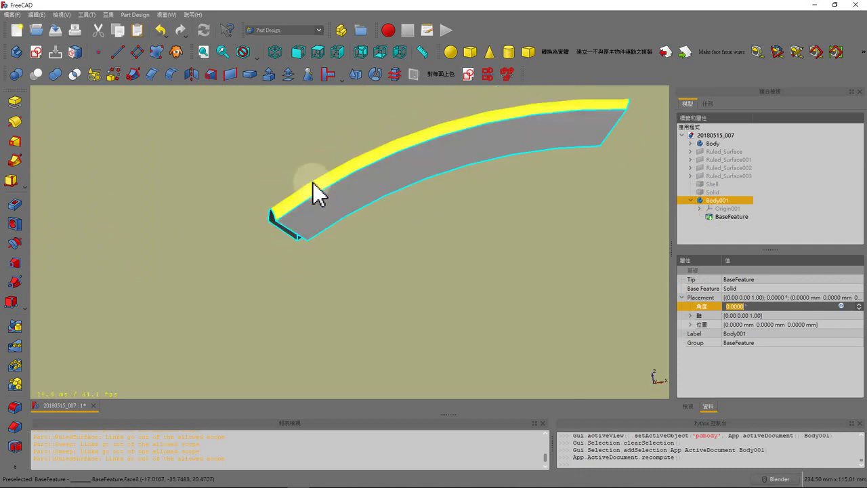
{"action": "left_click", "coordinate": [36, 51]}
{"action": "mouse_move", "coordinate": [383, 279]}
{"action": "middle_mouse_down"}
{"action": "mouse_move", "coordinate": [422, 277]}
{"action": "mouse_move", "coordinate": [379, 281]}
{"action": "mouse_move", "coordinate": [397, 281]}
{"action": "mouse_move", "coordinate": [397, 291]}
{"action": "middle_mouse_up"}
Choose XZ_Plane001 as the sketch plane
{"action": "scroll", "coordinate": [397, 291], "scroll_direction": "down", "scroll_amount": 5}
{"action": "left_click", "coordinate": [287, 187]}
{"action": "left_click", "coordinate": [607, 145]}
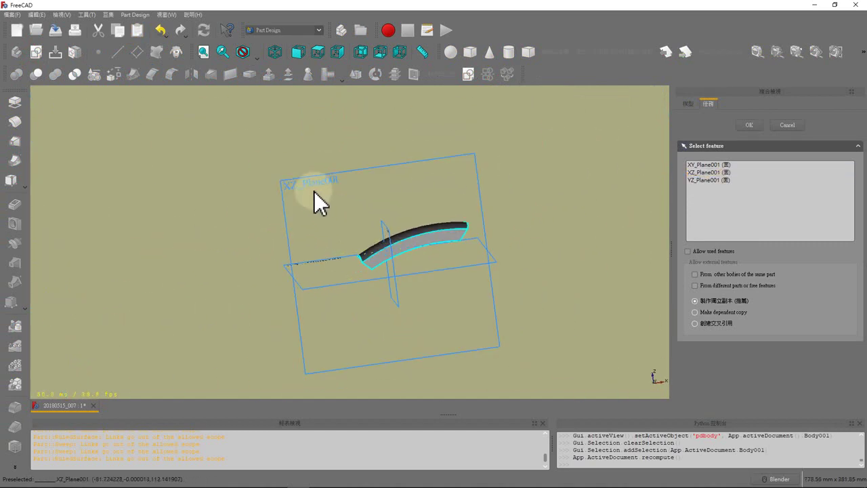
{"action": "left_click", "coordinate": [291, 183]}
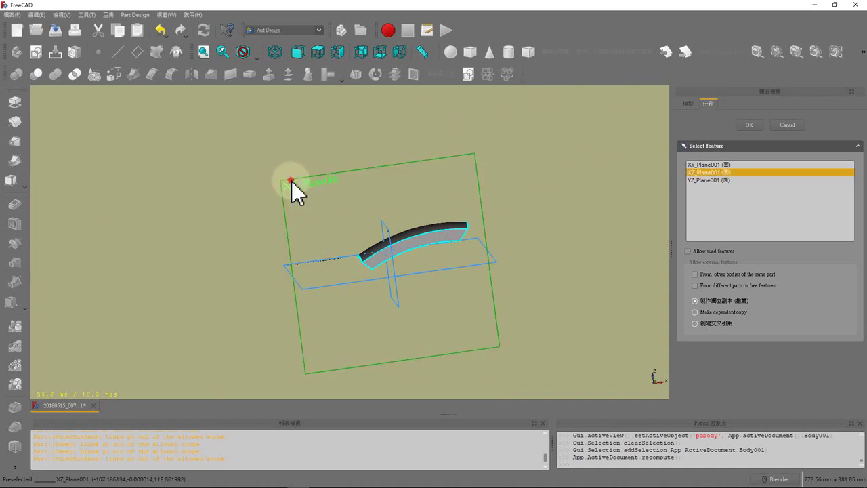
{"action": "left_click", "coordinate": [748, 127]}
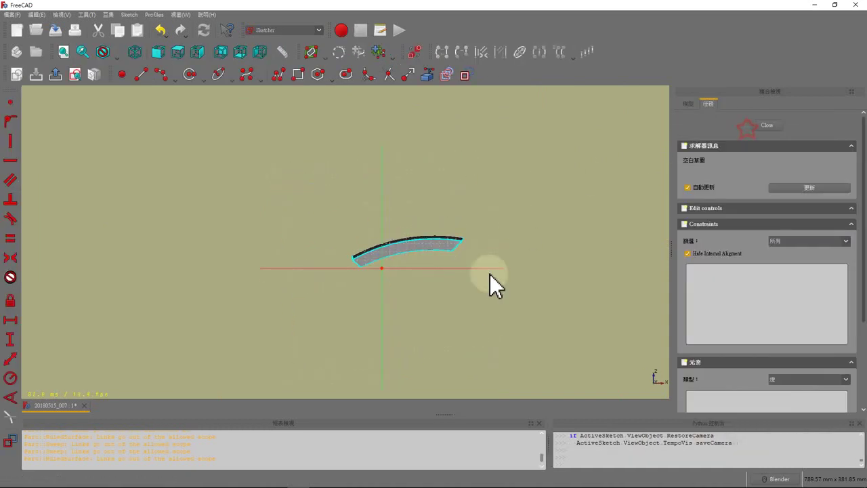
Draw a rectangle enclosing the curved solid and close Sketch004
{"action": "left_click", "coordinate": [298, 75]}
{"action": "left_click", "coordinate": [253, 295]}
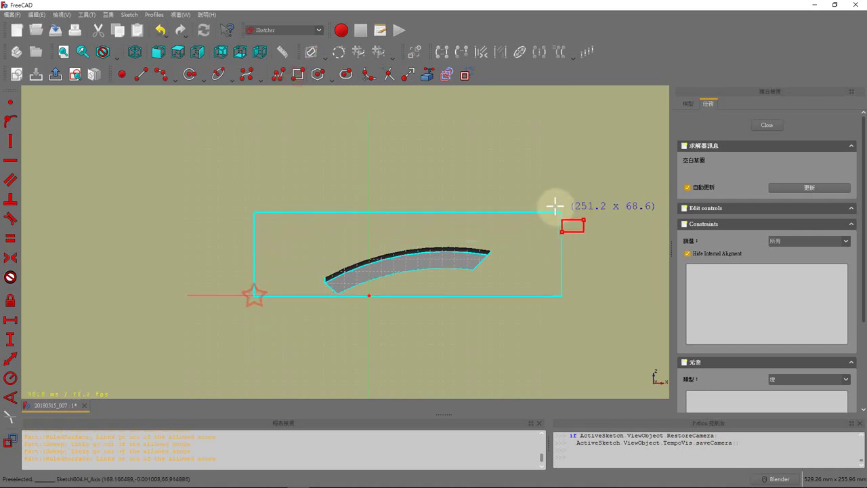
{"action": "left_click", "coordinate": [526, 202]}
{"action": "left_click", "coordinate": [767, 124]}
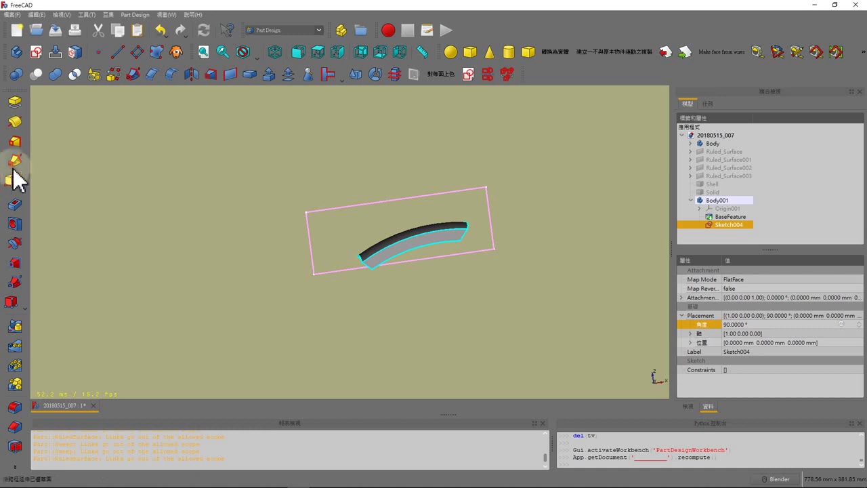
Pocket Sketch004 with Through all and Reversed, then inspect the trimmed solid
{"action": "left_click", "coordinate": [14, 203]}
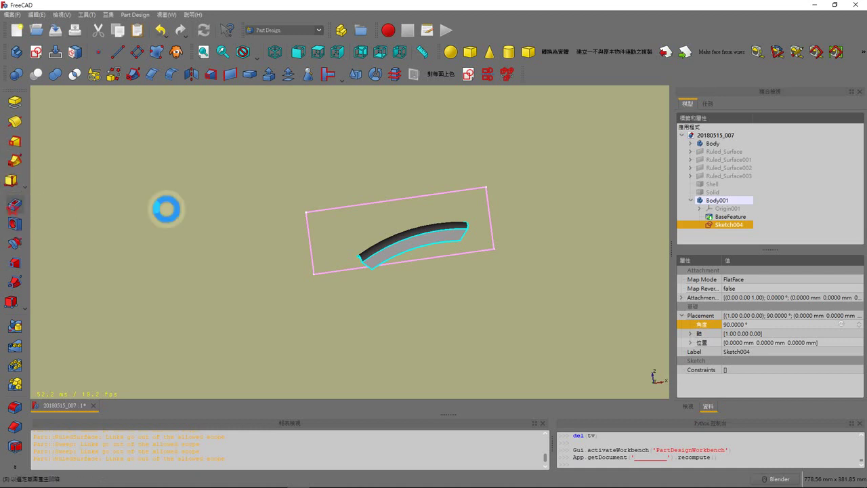
{"action": "left_click", "coordinate": [783, 166]}
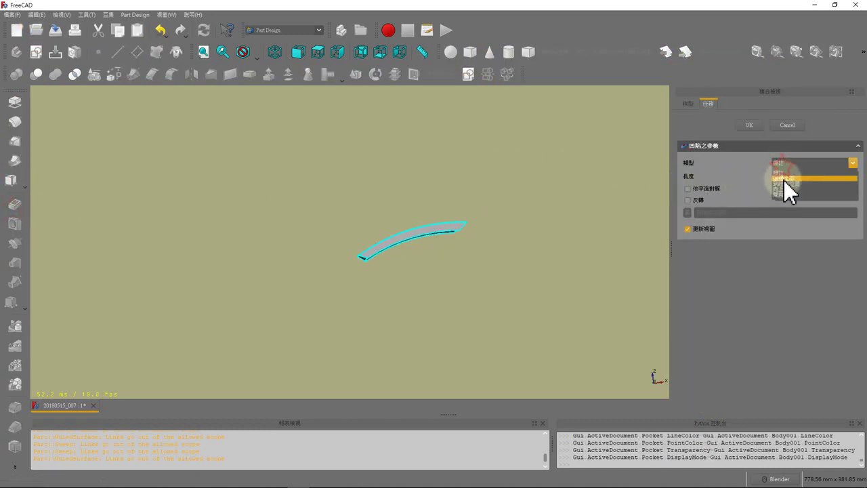
{"action": "left_click", "coordinate": [783, 187]}
{"action": "left_click", "coordinate": [689, 200]}
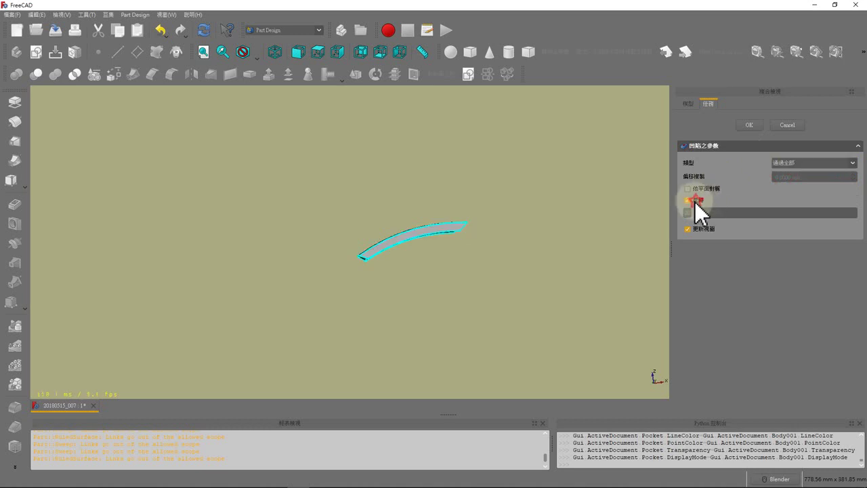
{"action": "mouse_move", "coordinate": [534, 201]}
{"action": "middle_mouse_down"}
{"action": "mouse_move", "coordinate": [499, 210]}
{"action": "mouse_move", "coordinate": [553, 245]}
{"action": "middle_mouse_up"}
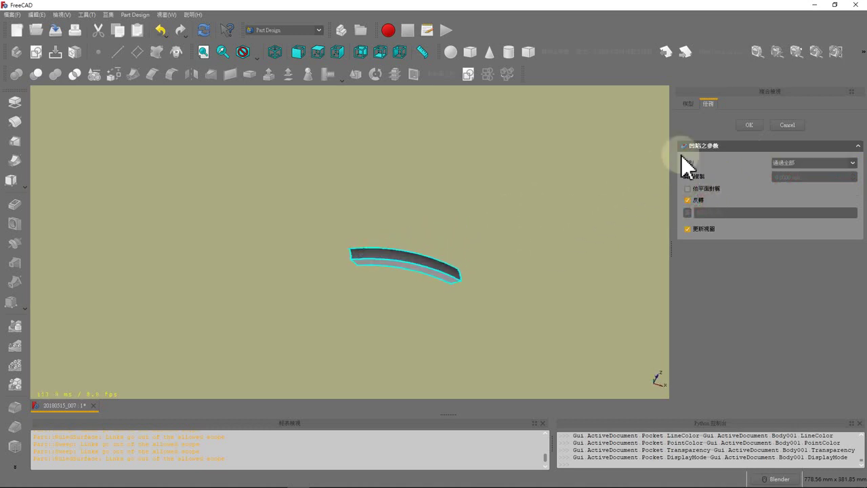
{"action": "left_click", "coordinate": [746, 127]}
{"action": "mouse_move", "coordinate": [326, 306]}
{"action": "middle_mouse_down"}
{"action": "mouse_move", "coordinate": [377, 277]}
{"action": "mouse_move", "coordinate": [381, 253]}
{"action": "mouse_move", "coordinate": [481, 274]}
{"action": "mouse_move", "coordinate": [402, 254]}
{"action": "mouse_move", "coordinate": [261, 263]}
{"action": "middle_mouse_up"}
{"action": "scroll", "coordinate": [318, 261], "scroll_direction": "up", "scroll_amount": 5}
{"action": "scroll", "coordinate": [400, 257], "scroll_direction": "up", "scroll_amount": 2}
{"action": "left_click", "coordinate": [413, 252]}
{"action": "left_click", "coordinate": [342, 203]}
{"action": "middle_click_drag", "start_coordinate": [365, 209], "coordinate": [480, 221]}
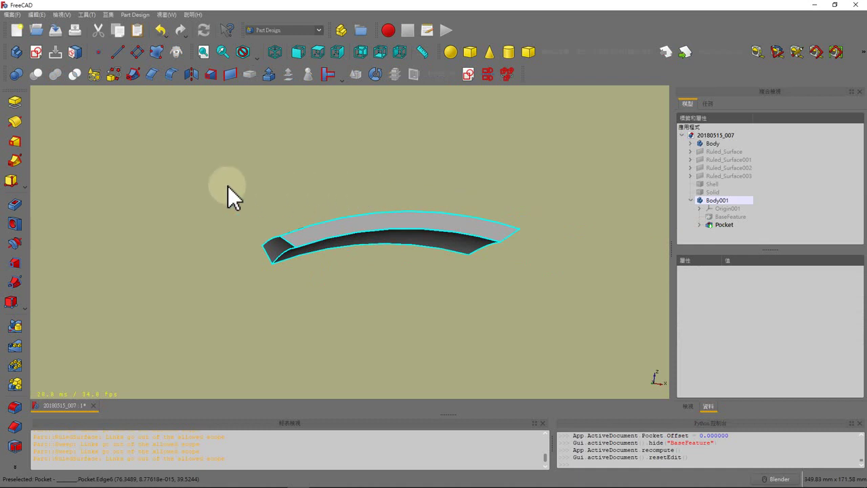
{"action": "mouse_move", "coordinate": [155, 135]}
{"action": "middle_mouse_down"}
{"action": "mouse_move", "coordinate": [224, 165]}
{"action": "mouse_move", "coordinate": [250, 189]}
{"action": "mouse_move", "coordinate": [237, 191]}
{"action": "middle_mouse_up"}
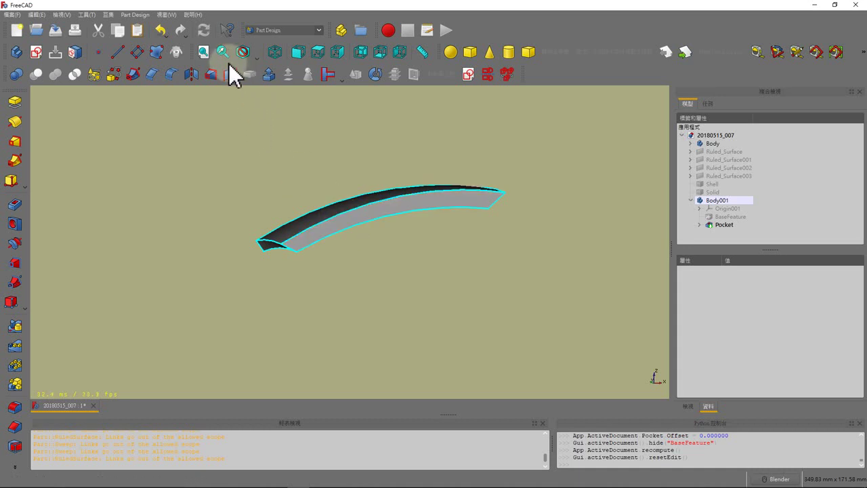
{"action": "left_click", "coordinate": [330, 225]}
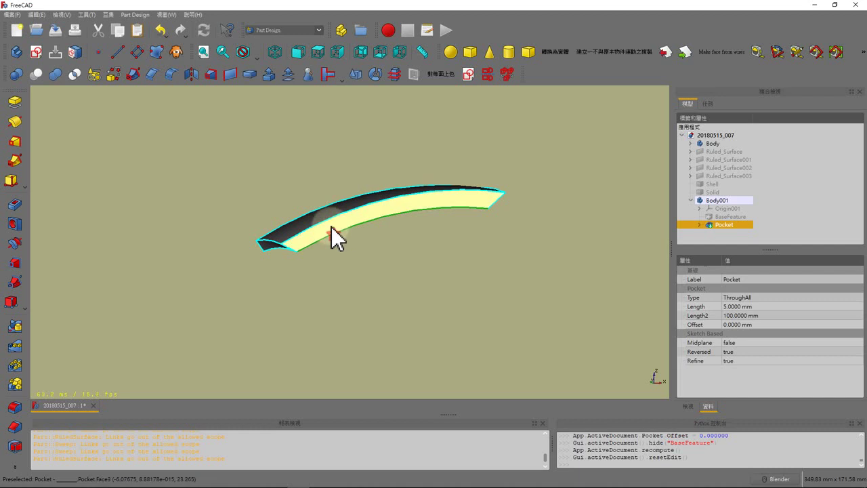
{"action": "left_click", "coordinate": [269, 159]}
{"action": "left_click", "coordinate": [114, 74]}
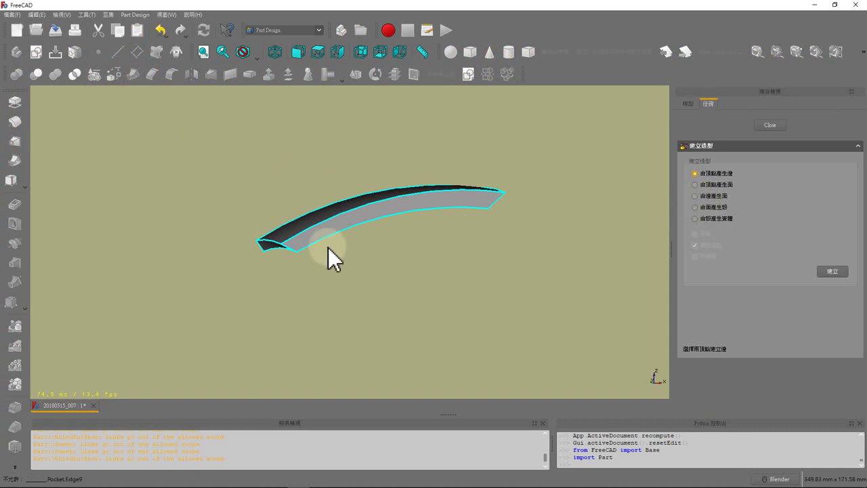
{"action": "left_click", "coordinate": [771, 126]}
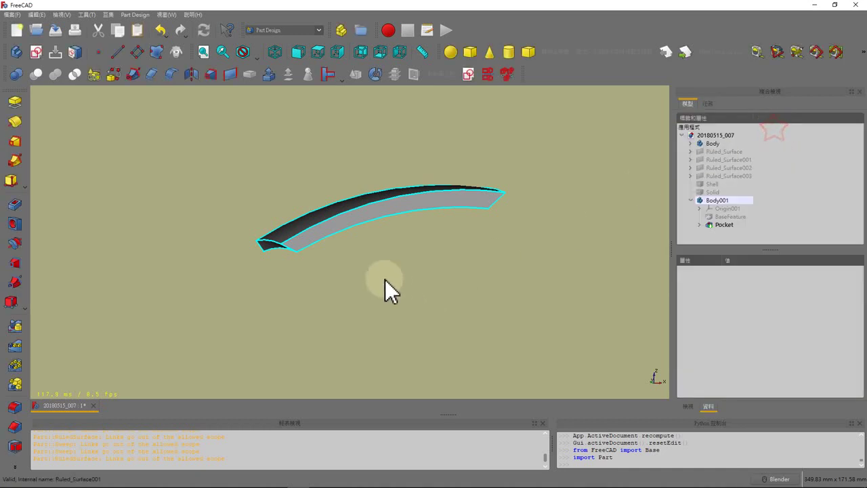